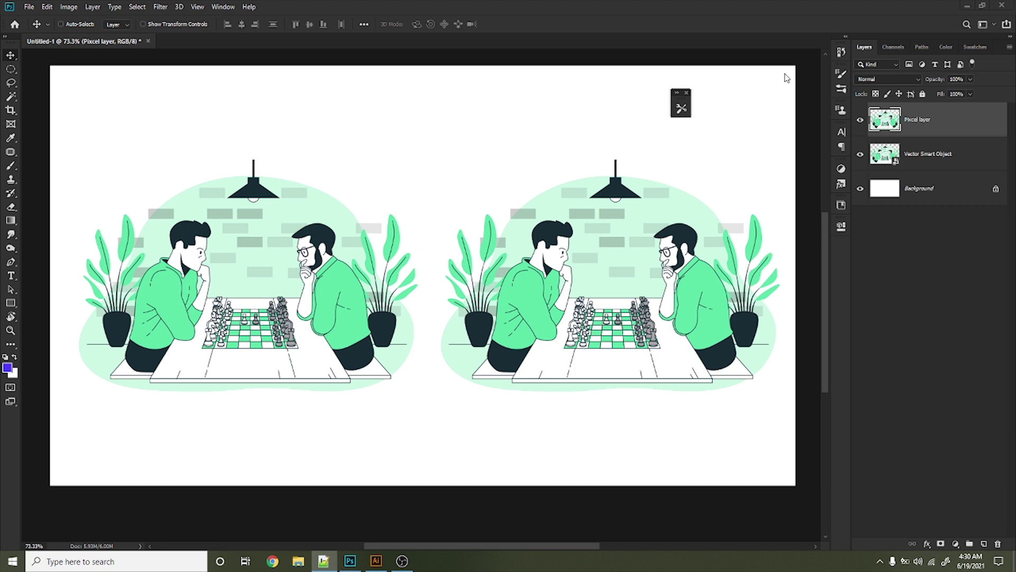
# Resize both chess illustrations together, shrinking them and then enlarging them back.
pyautogui.click(895, 166)
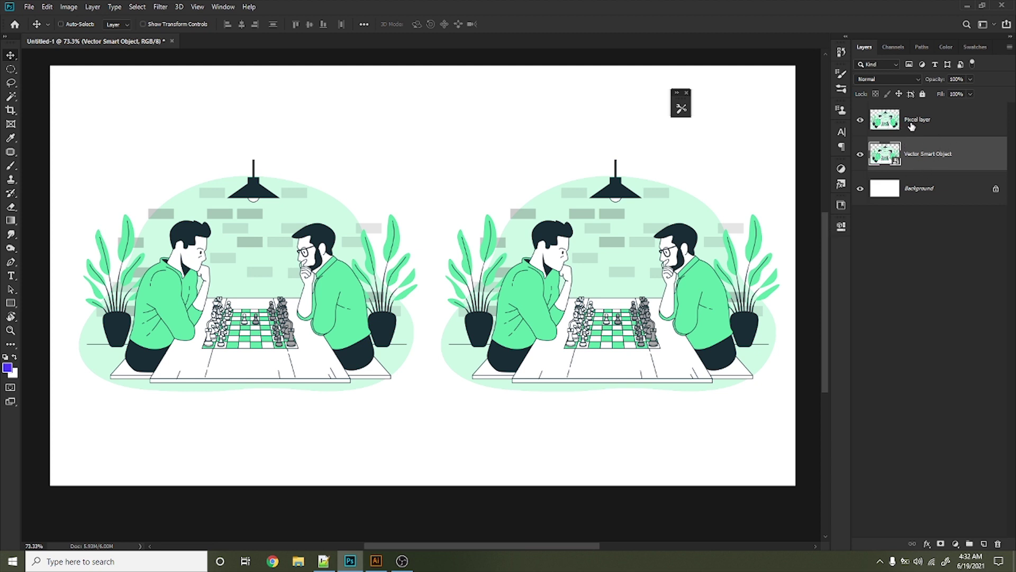
pyautogui.click(941, 137)
pyautogui.keyDown('shift'); pyautogui.click(962, 161); pyautogui.keyUp('shift')
pyautogui.hotkey('ctrl', 't')
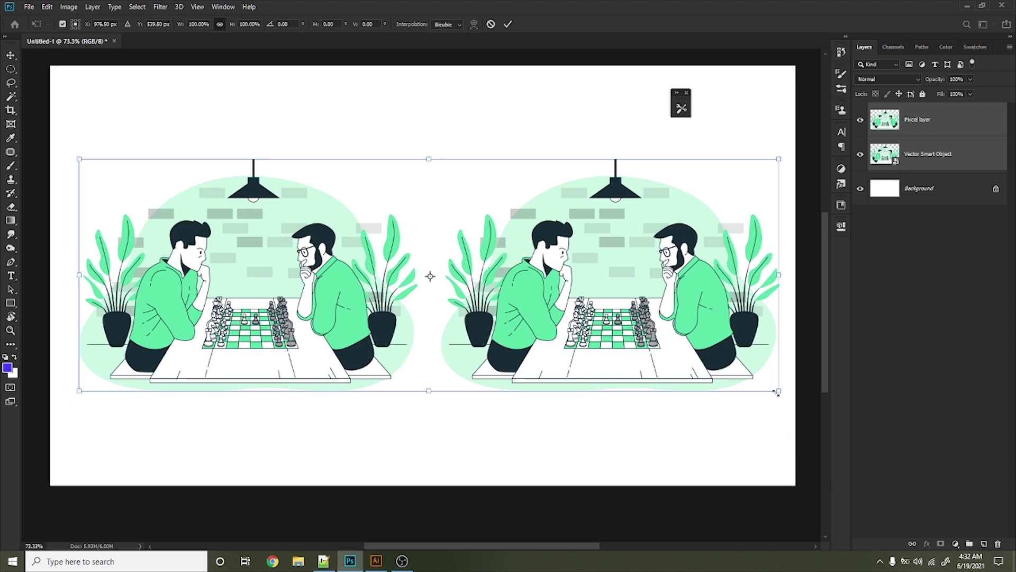
pyautogui.moveTo(777, 392); pyautogui.dragTo(499, 331)
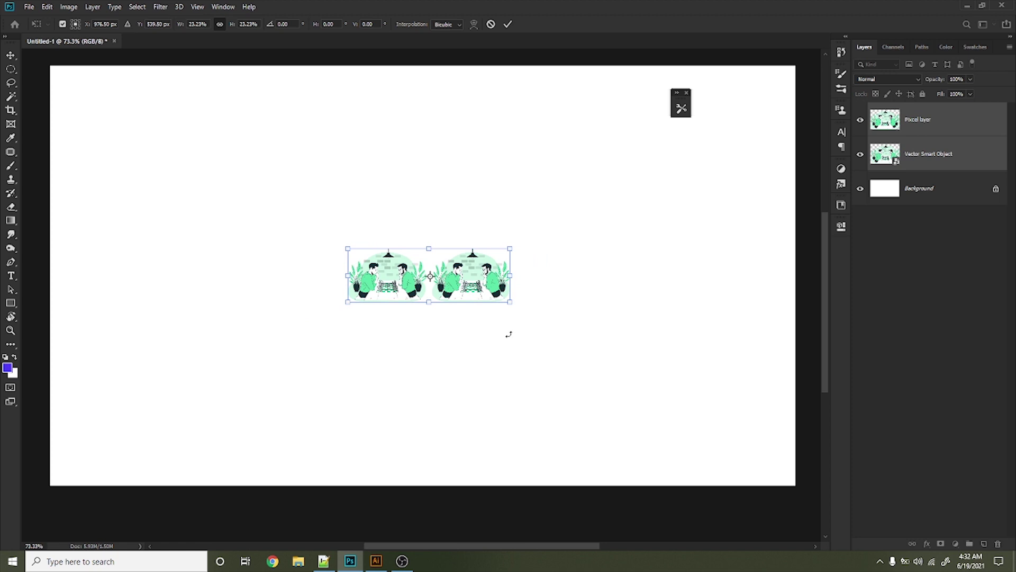
pyautogui.press('Return')
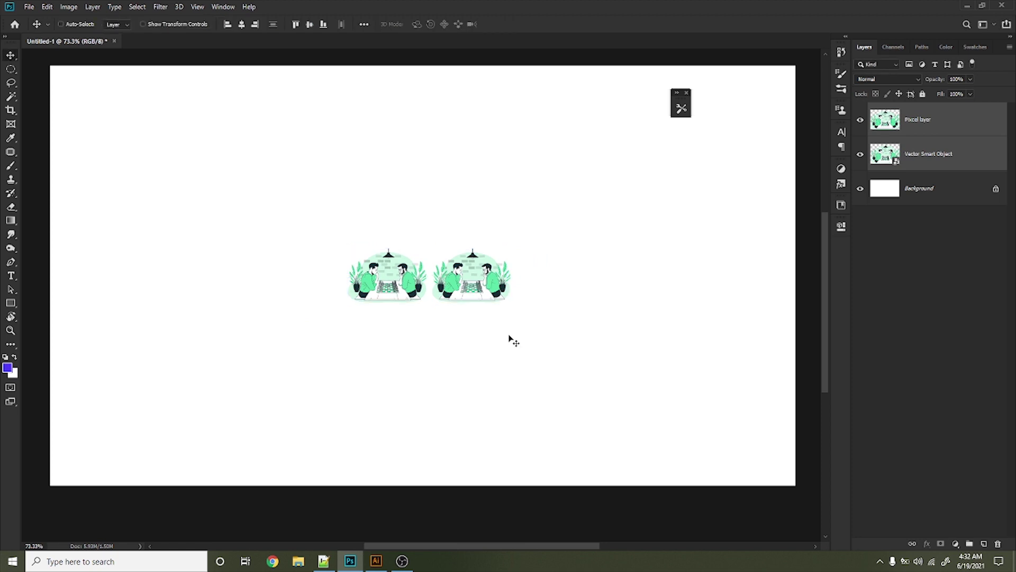
pyautogui.hotkey('ctrl', 't')
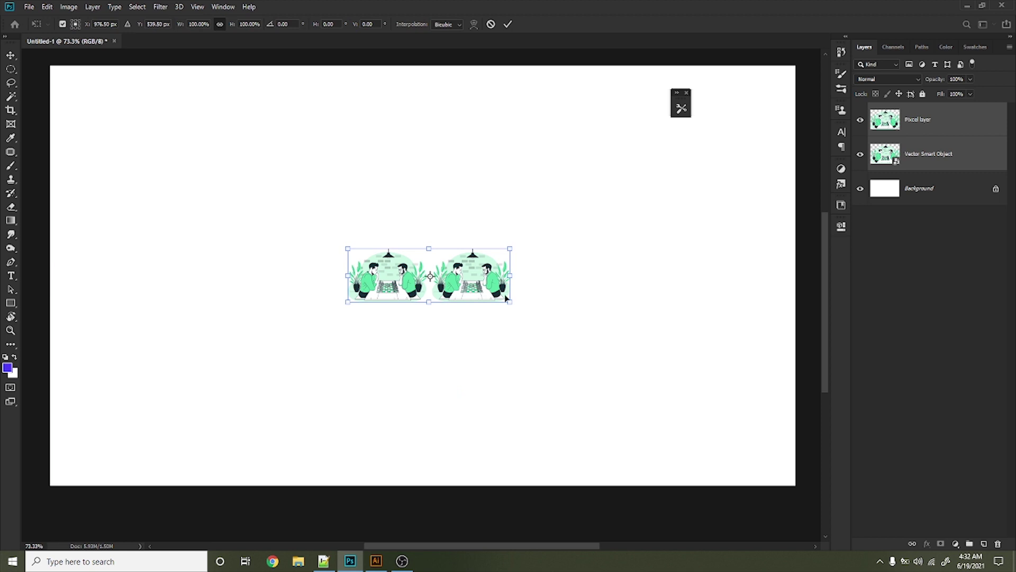
pyautogui.moveTo(511, 302)
pyautogui.mouseDown()
pyautogui.moveTo(590, 359)
pyautogui.moveTo(718, 423)
pyautogui.mouseUp()
pyautogui.press('Return')
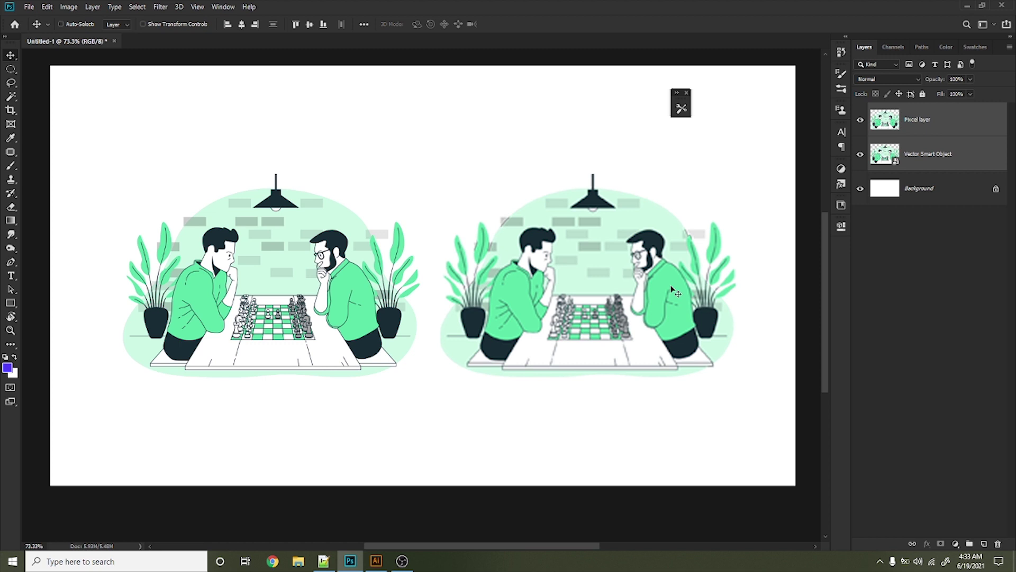
# Scale only the right-hand Pixel layer illustration to 50% width and commit it.
pyautogui.press('ctrl')
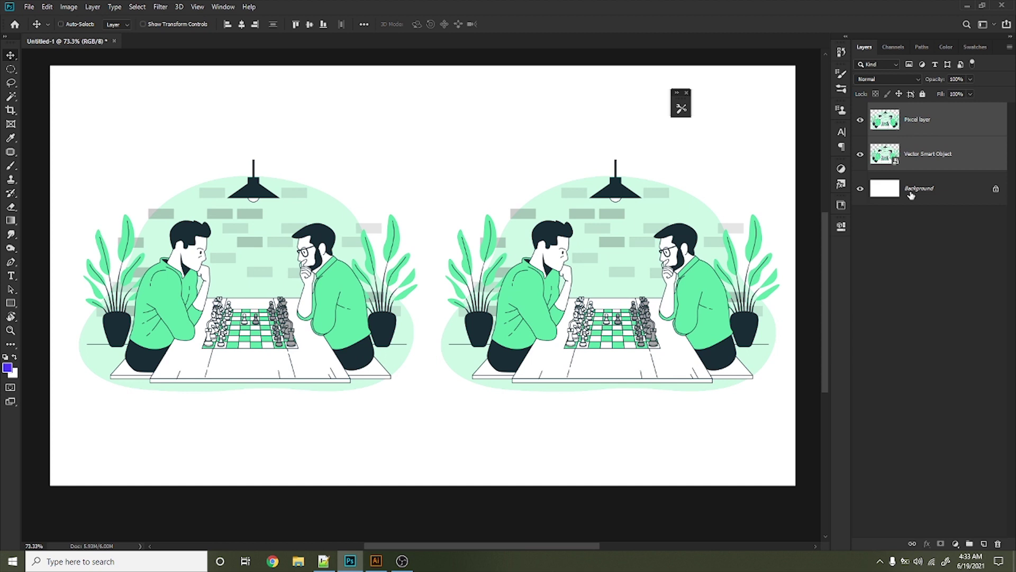
pyautogui.click(930, 113)
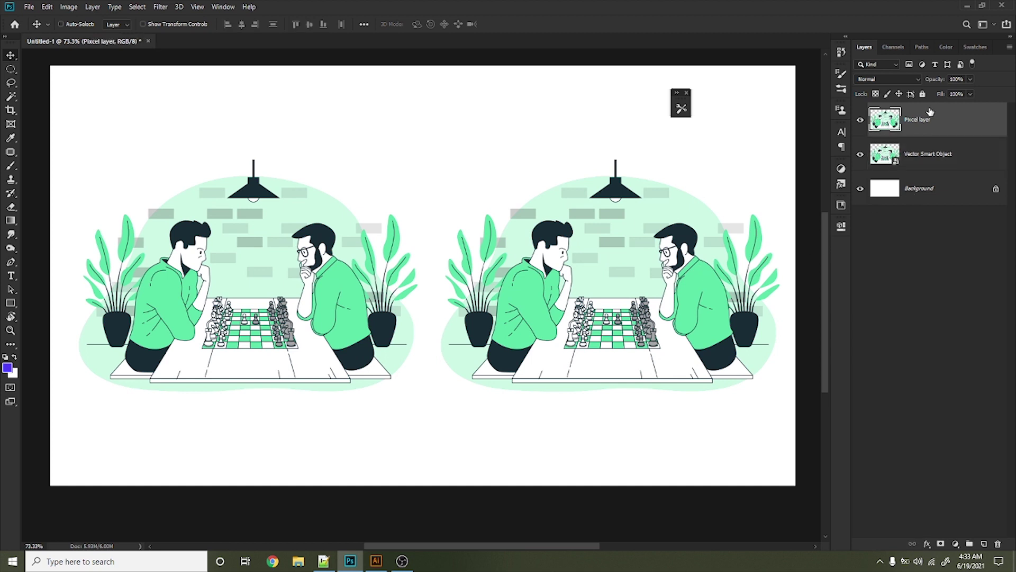
pyautogui.press('ctrl')
pyautogui.hotkey('ctrl', 't')
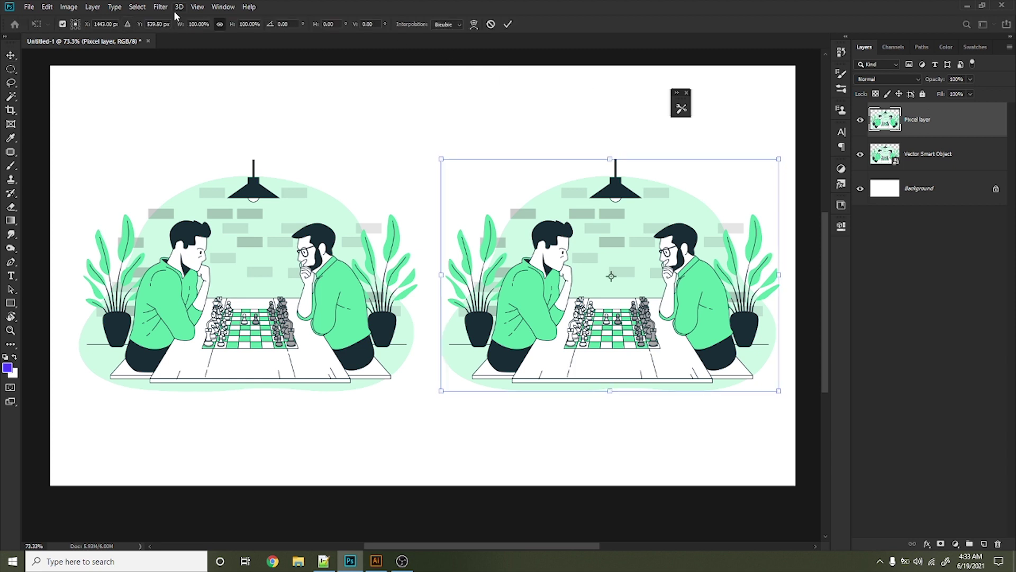
pyautogui.click(199, 24)
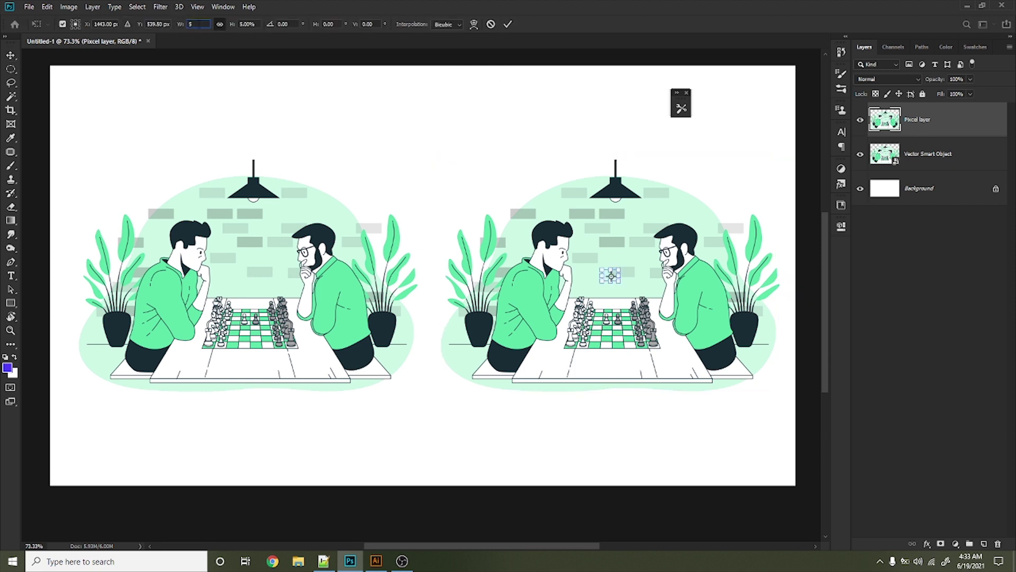
pyautogui.write('50')
pyautogui.press('Return')
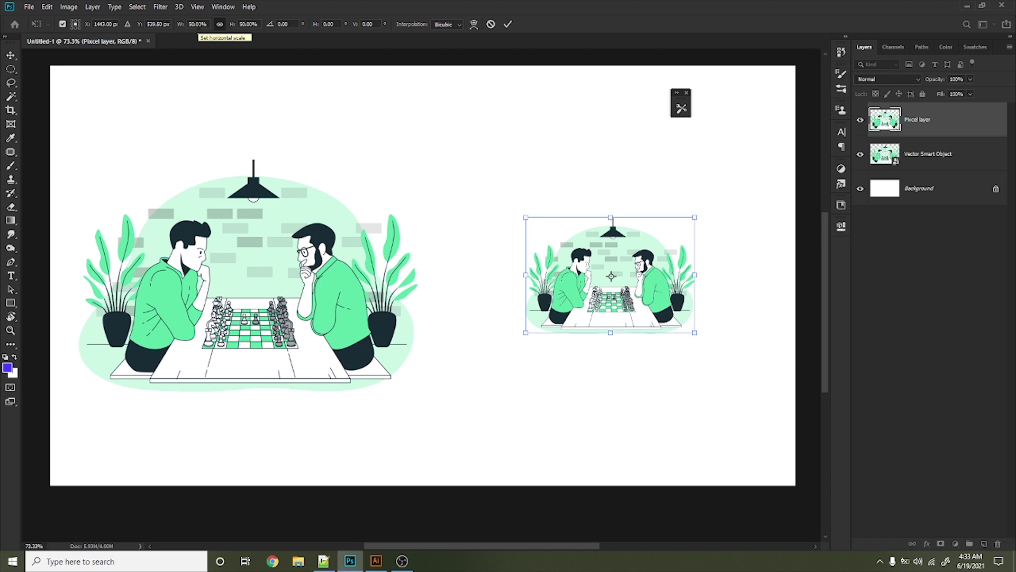
pyautogui.press('Return')
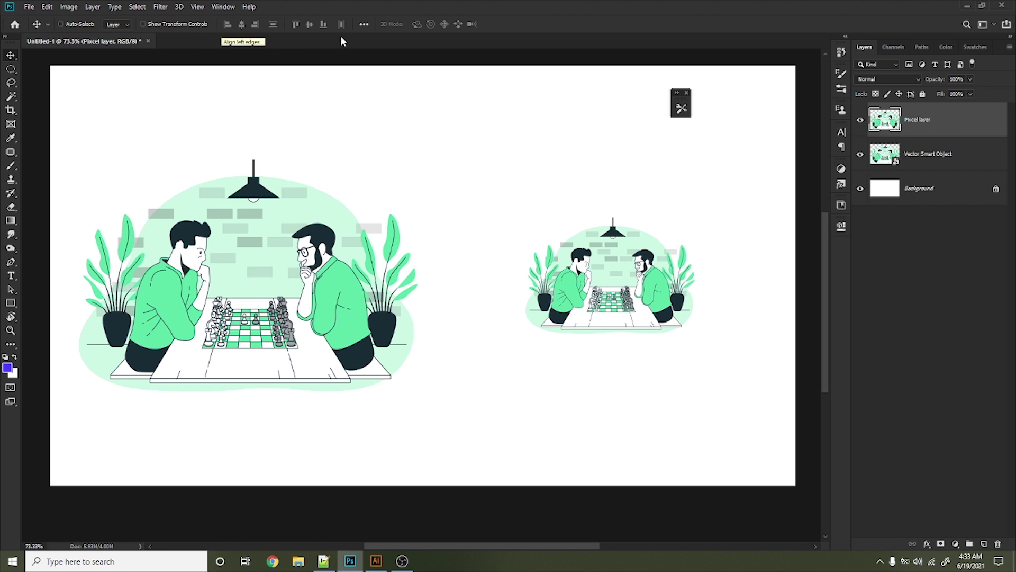
pyautogui.hotkey('ctrl', 't')
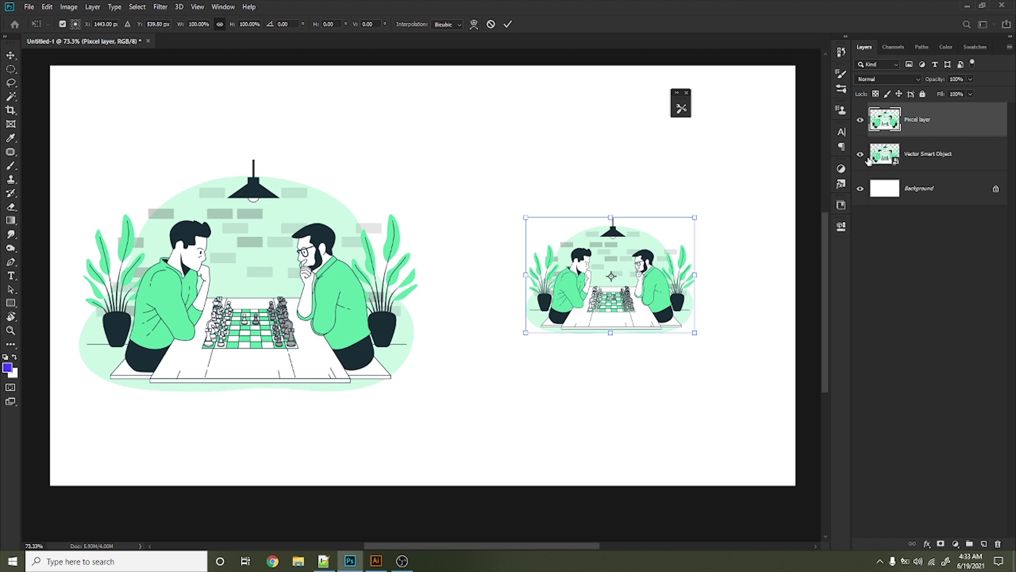
# Shrink the left Vector Smart Object illustration around its centre by dragging.
pyautogui.click(937, 162)
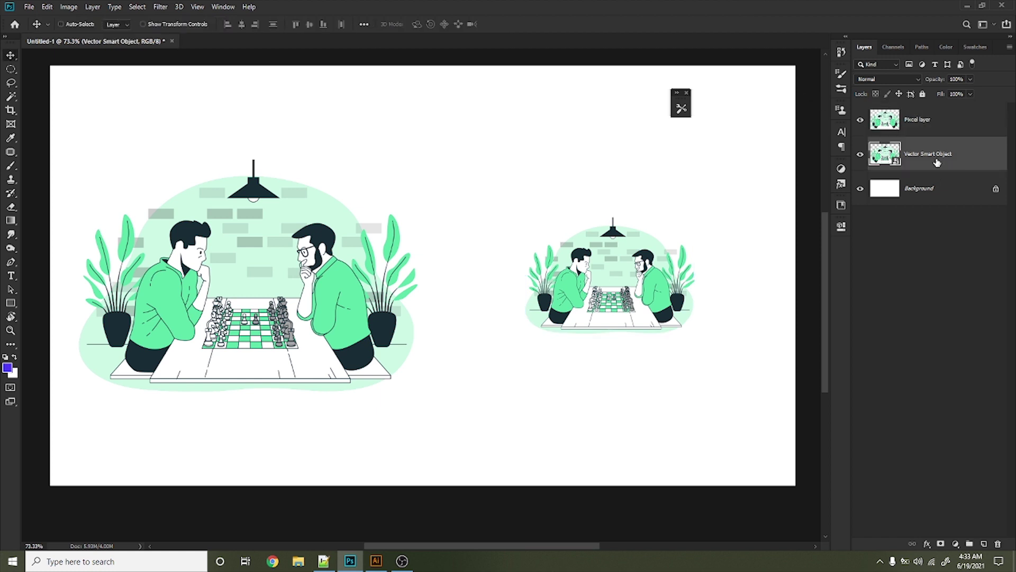
pyautogui.hotkey('ctrl', 't')
pyautogui.moveTo(417, 391); pyautogui.dragTo(328, 352)
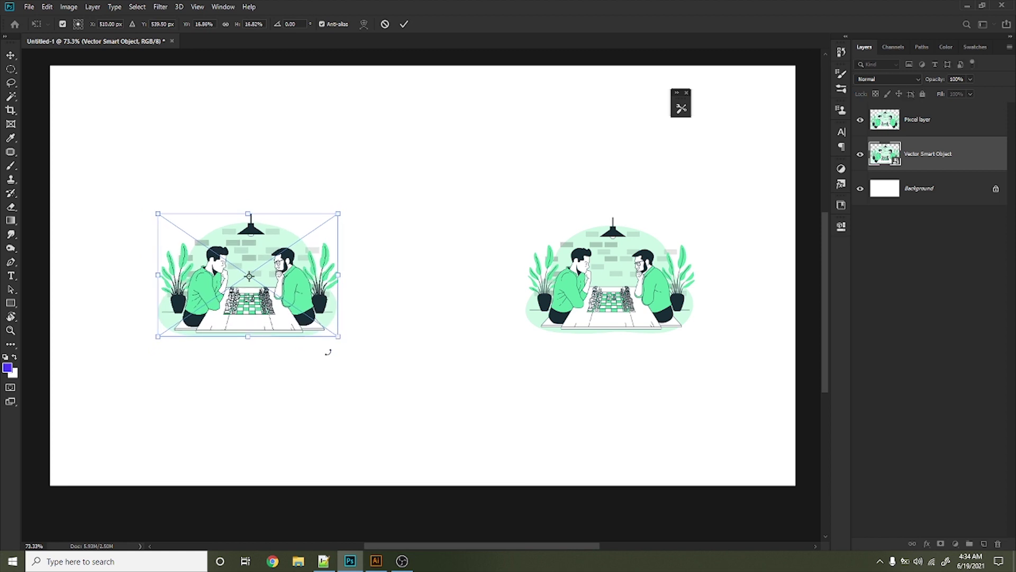
pyautogui.press('Return')
pyautogui.press('ctrl')
pyautogui.press('ctrl')
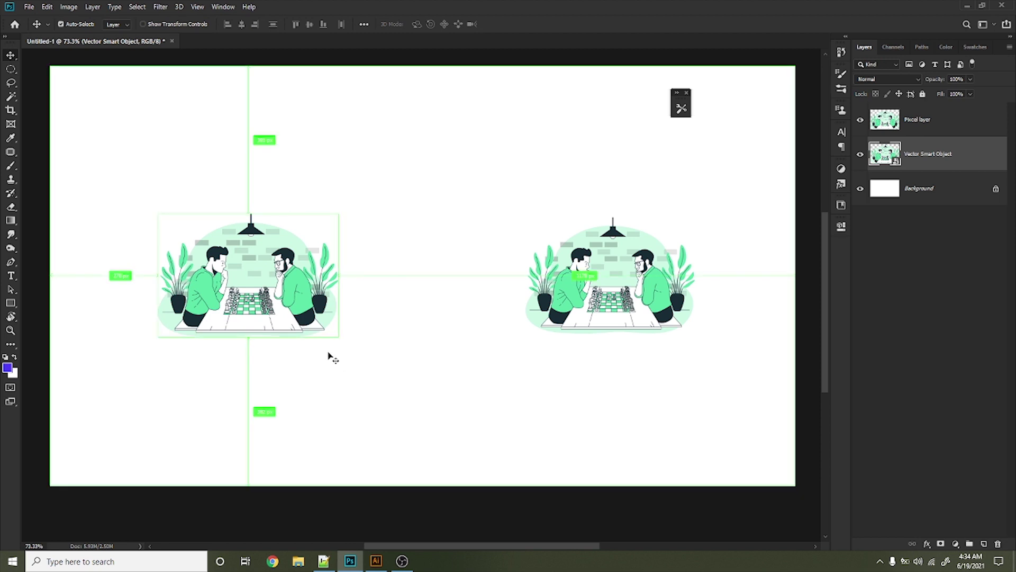
# Scale the left illustration to 16% with width and height linked, then hide both illustration layers.
pyautogui.hotkey('ctrl', 't')
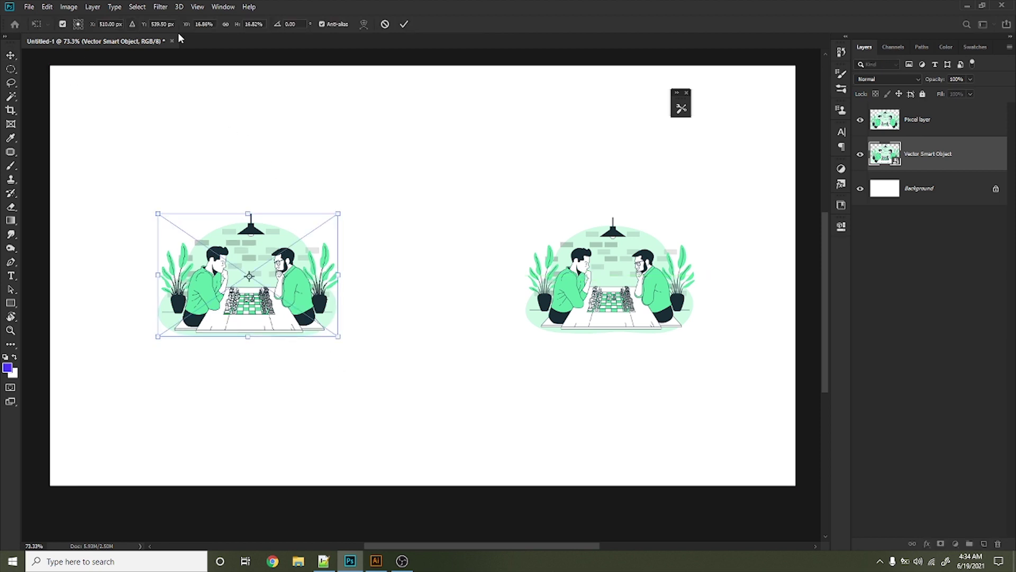
pyautogui.doubleClick(204, 24)
pyautogui.click(226, 24)
pyautogui.press('Tab')
pyautogui.write('10')
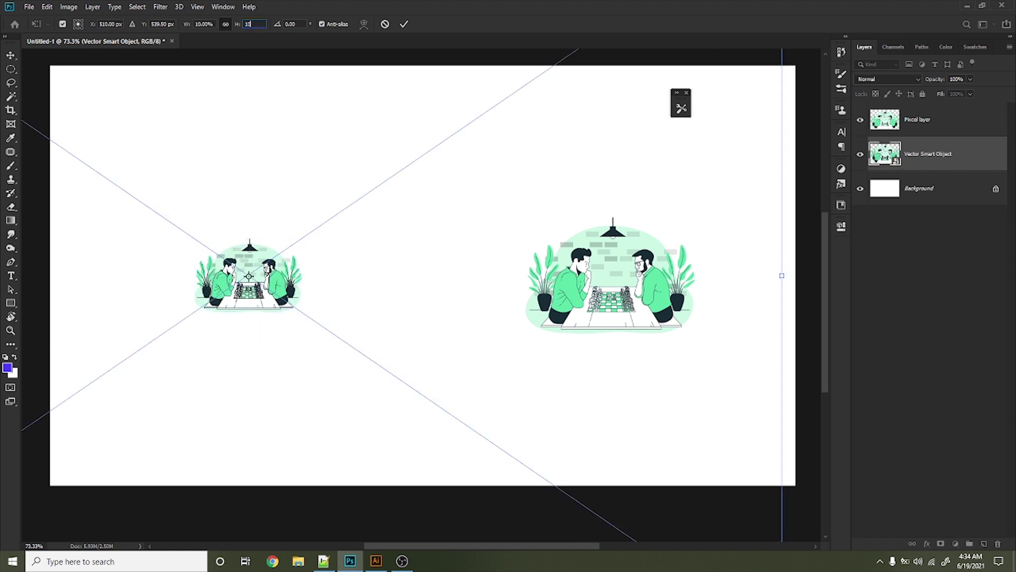
pyautogui.write('0')
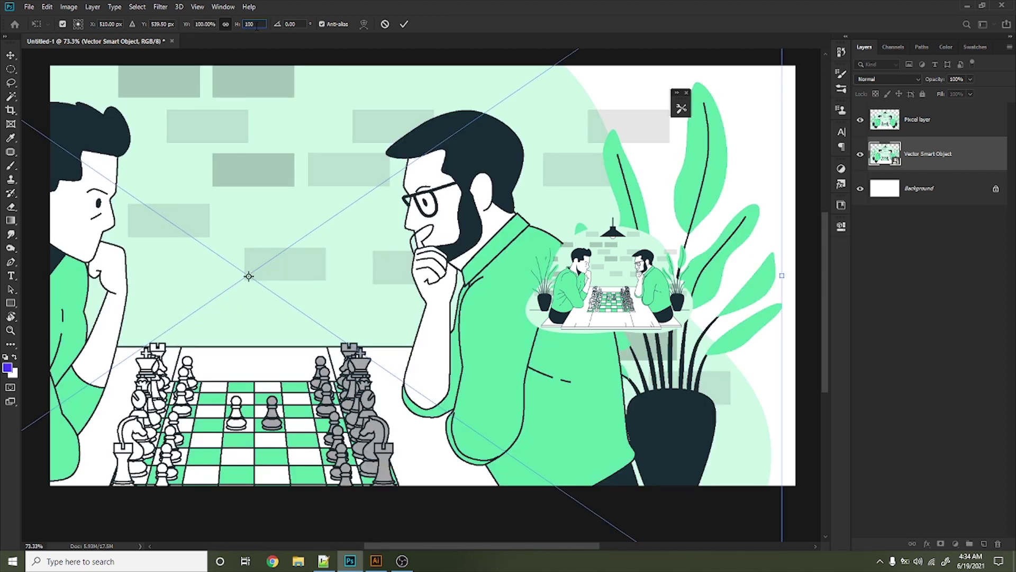
pyautogui.write('1')
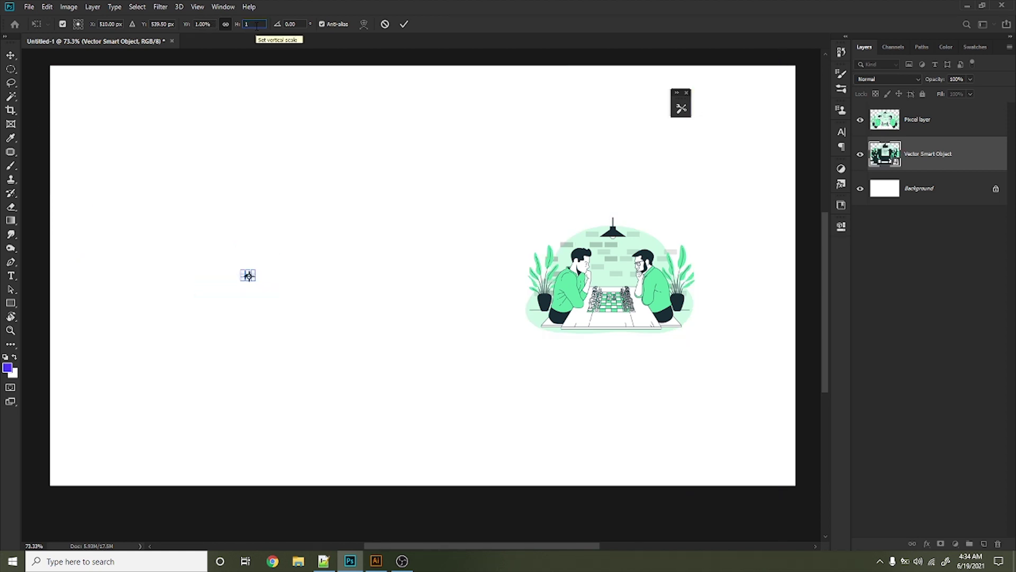
pyautogui.write('50')
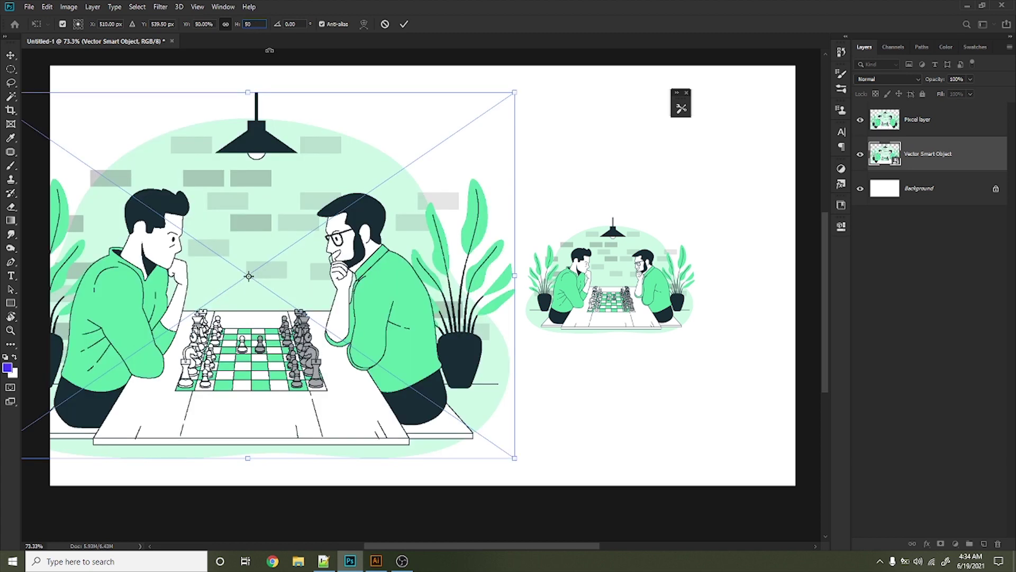
pyautogui.press('BackSpace')
pyautogui.press('BackSpace')
pyautogui.write('16')
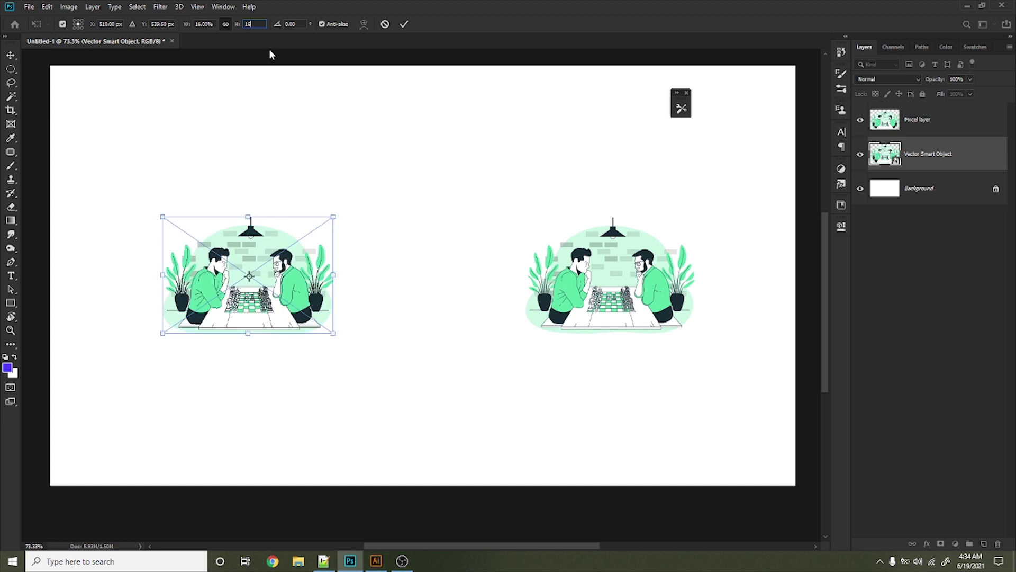
pyautogui.press('Return')
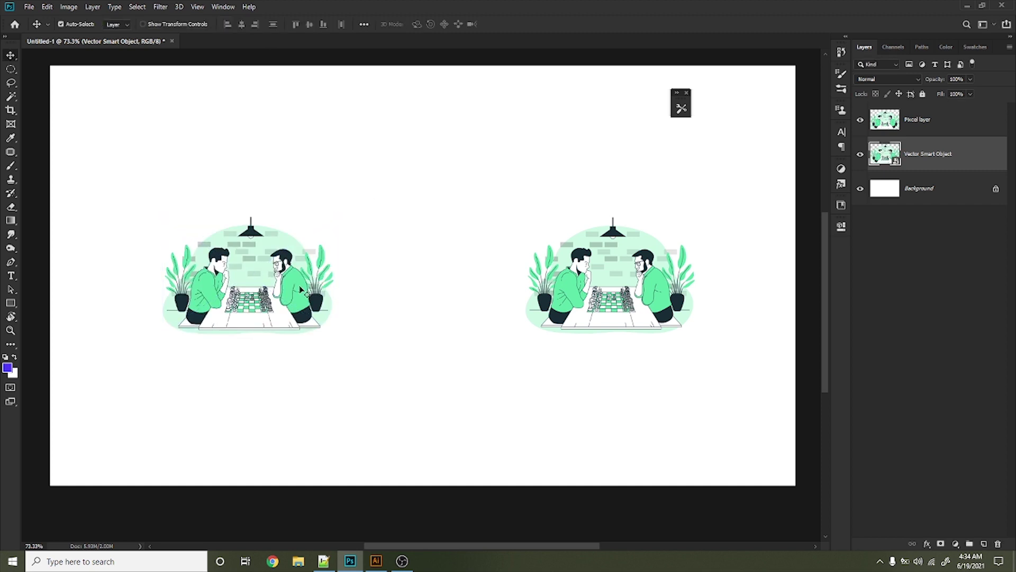
pyautogui.hotkey('ctrl', 't')
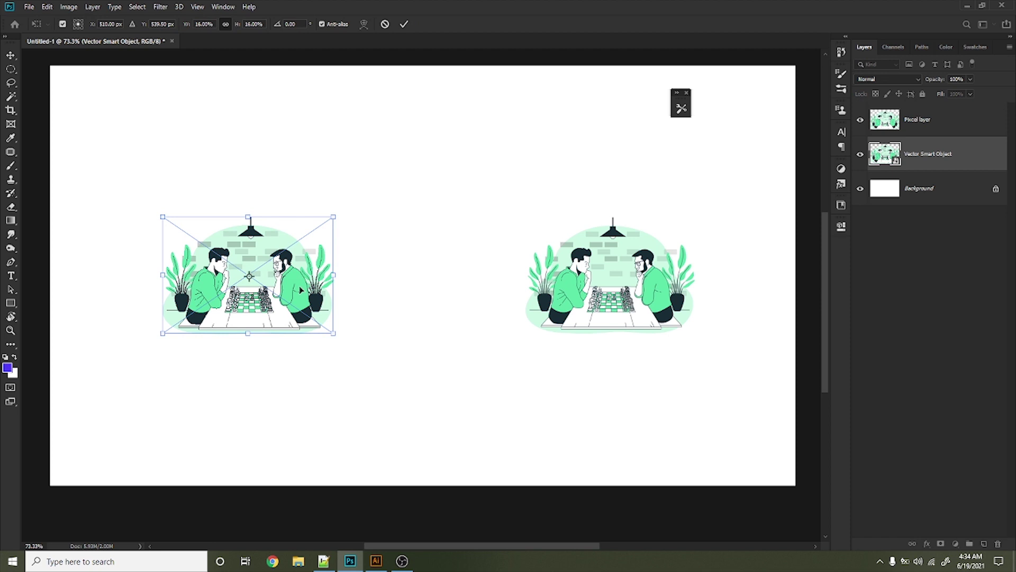
pyautogui.press('Return')
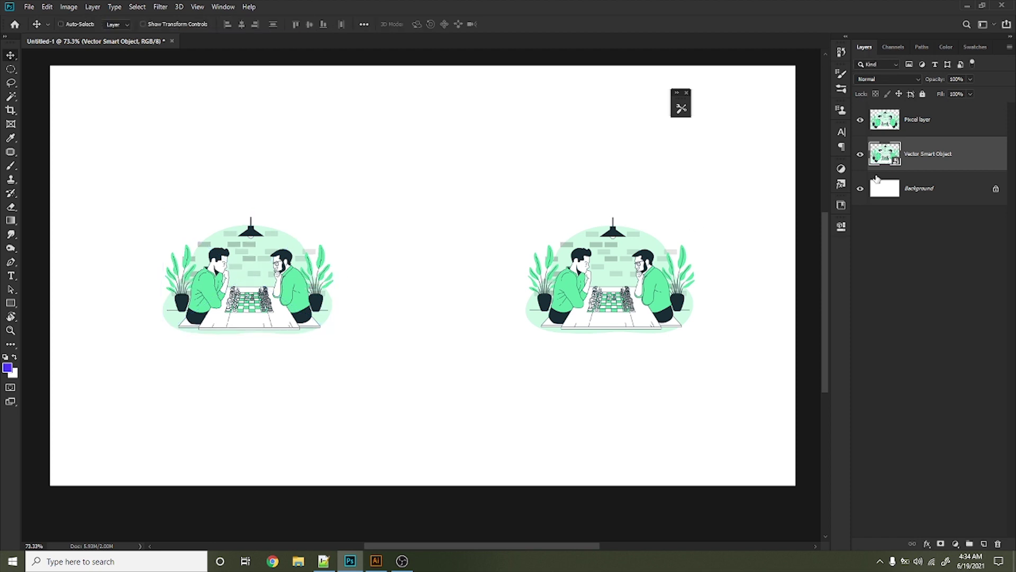
pyautogui.click(859, 156)
# Hide the chess layers and draw a rectangle in the lower-left of the canvas.
pyautogui.click(860, 119)
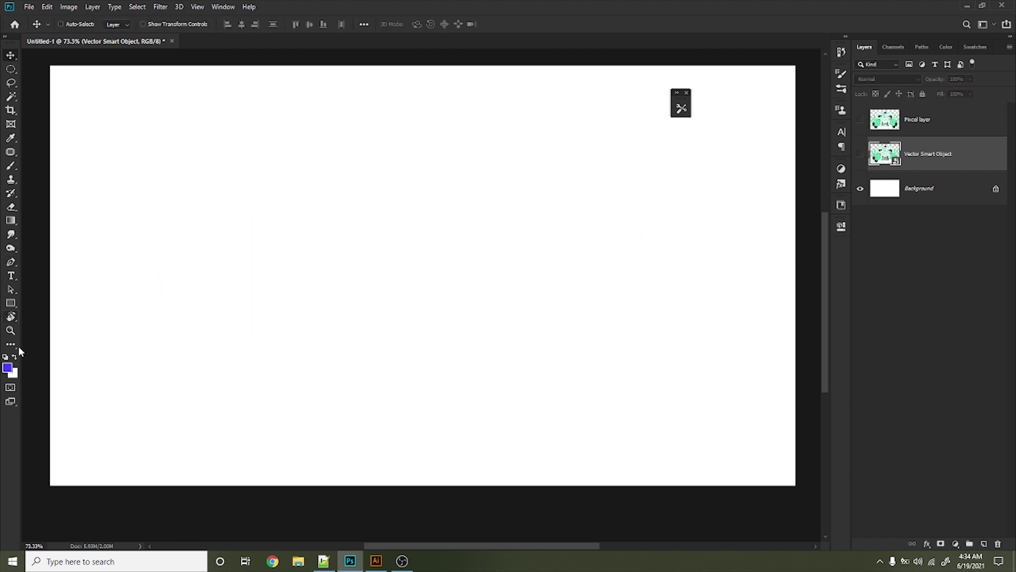
pyautogui.click(10, 303)
pyautogui.moveTo(95, 284)
pyautogui.mouseDown()
pyautogui.moveTo(360, 446)
pyautogui.moveTo(375, 443)
pyautogui.mouseUp()
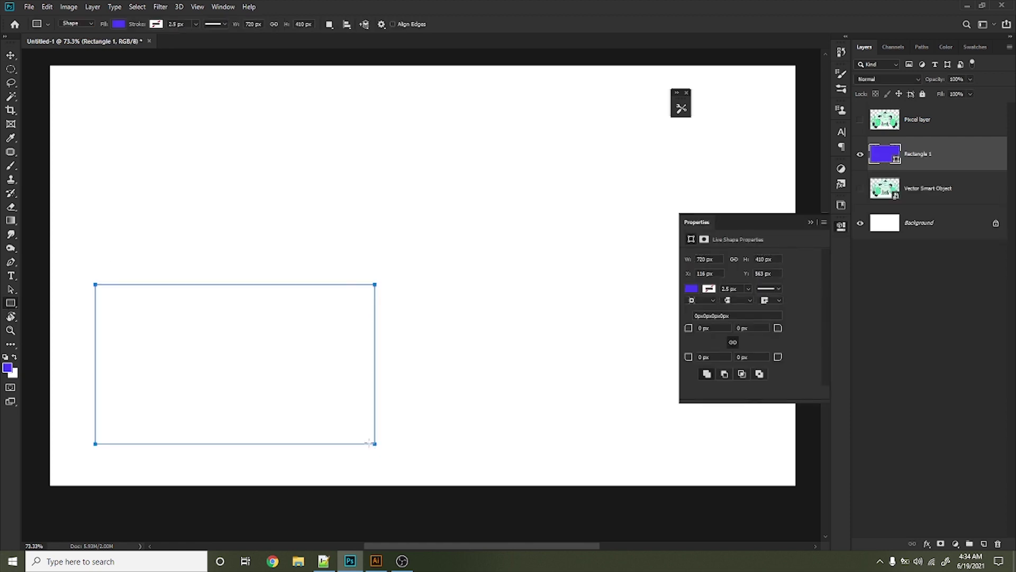
pyautogui.rightClick(12, 308)
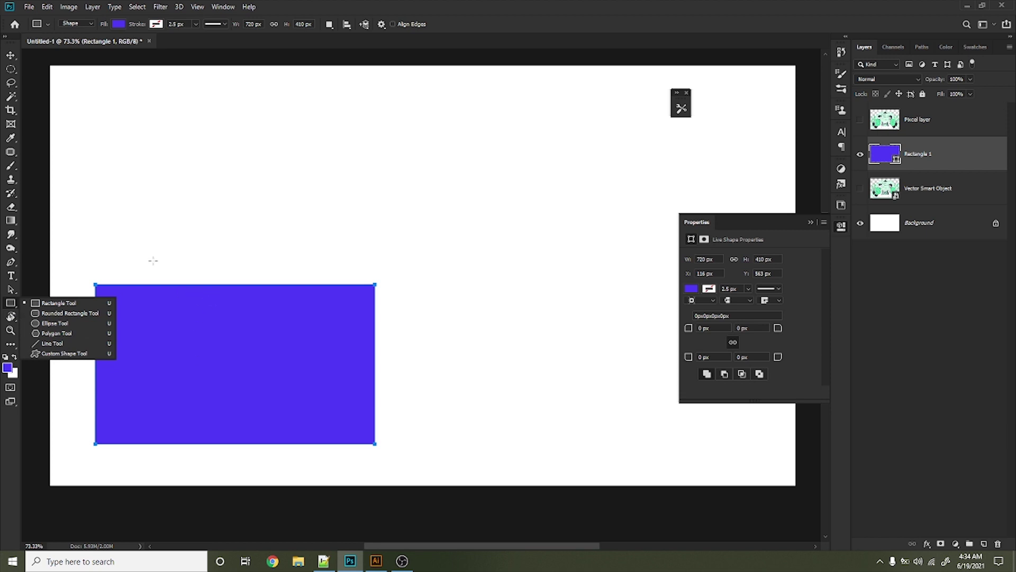
pyautogui.click(815, 219)
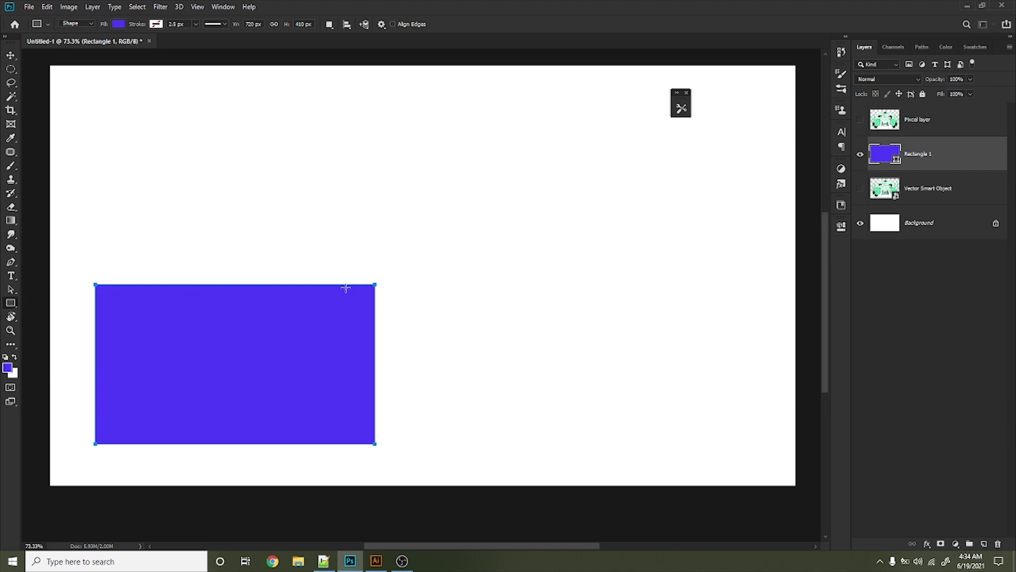
# Move Rectangle 1 to the top, duplicate it to the right, and convert the copy to a smart object.
pyautogui.click(11, 55)
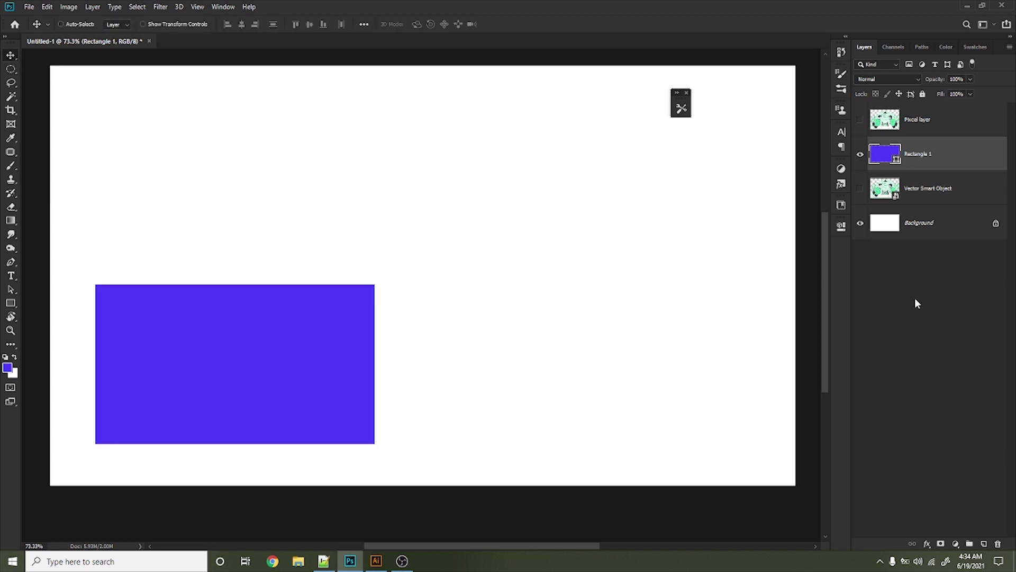
pyautogui.moveTo(939, 167); pyautogui.dragTo(923, 117)
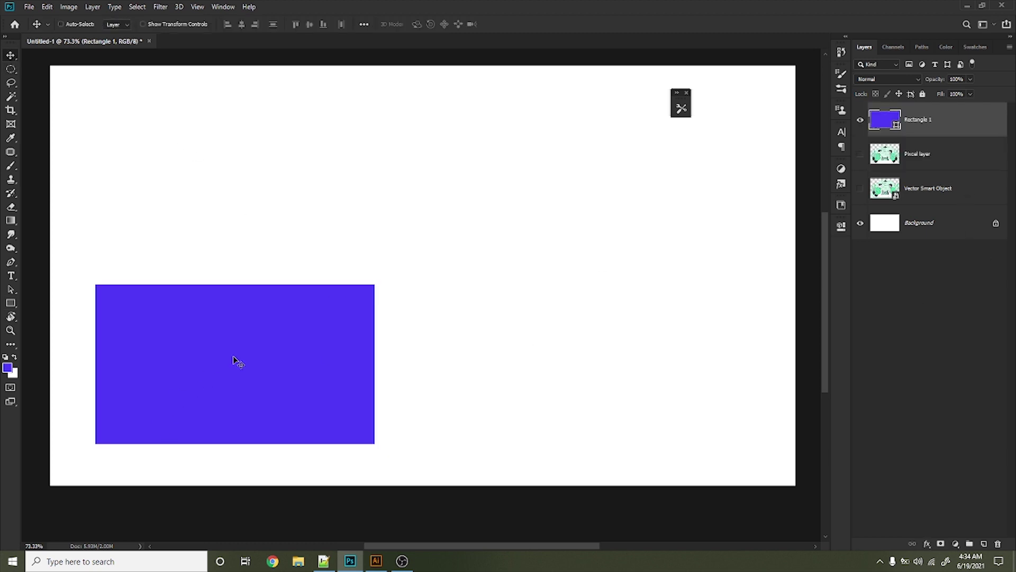
pyautogui.keyDown('alt'); pyautogui.moveTo(221, 369); pyautogui.dragTo(555, 390); pyautogui.keyUp('alt')
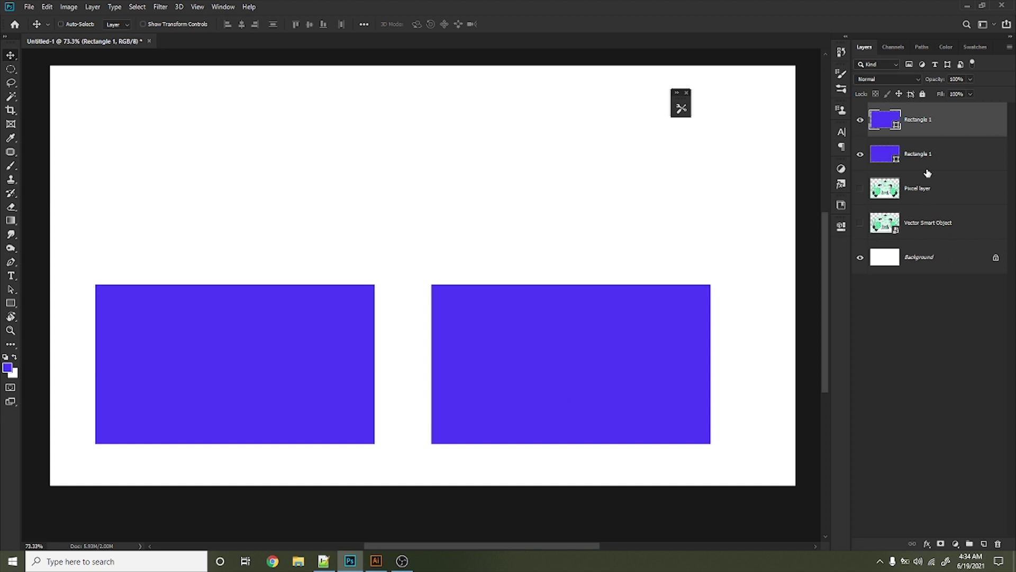
pyautogui.rightClick(921, 121)
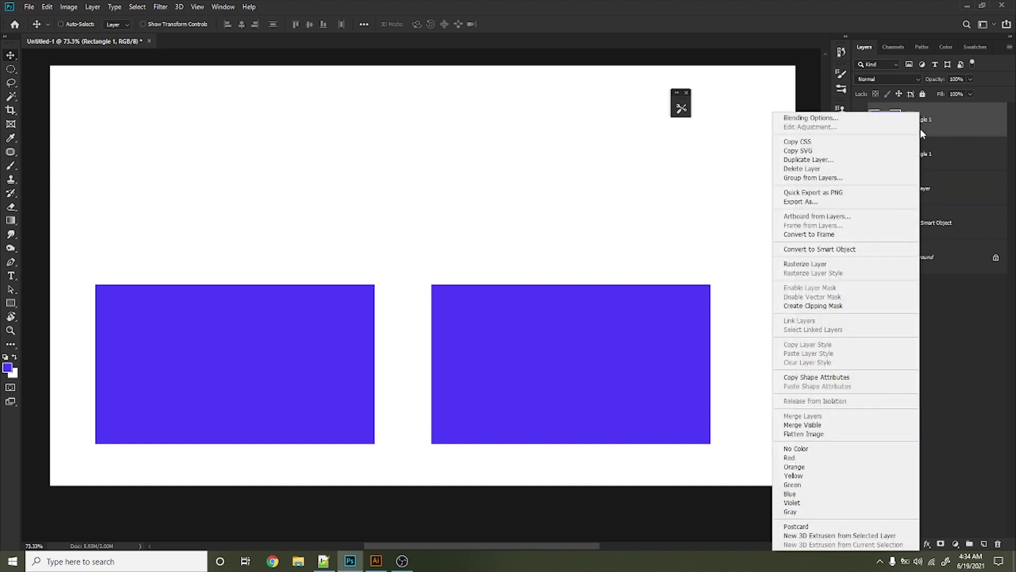
pyautogui.click(841, 248)
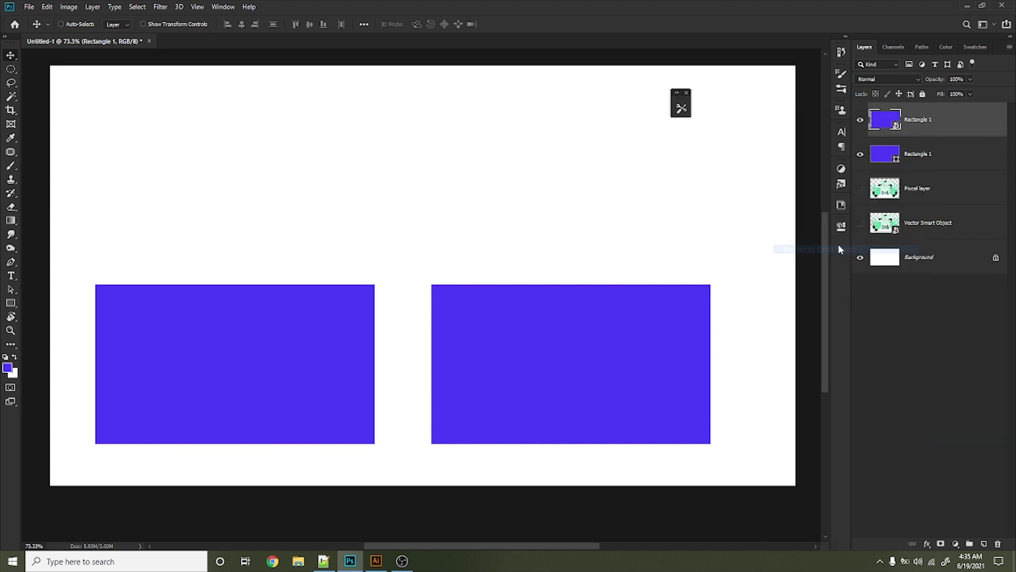
# Rename the copied layer to 'Smart object' and reselect Rectangle 1.
pyautogui.doubleClick(912, 120)
pyautogui.write('Smart objec')
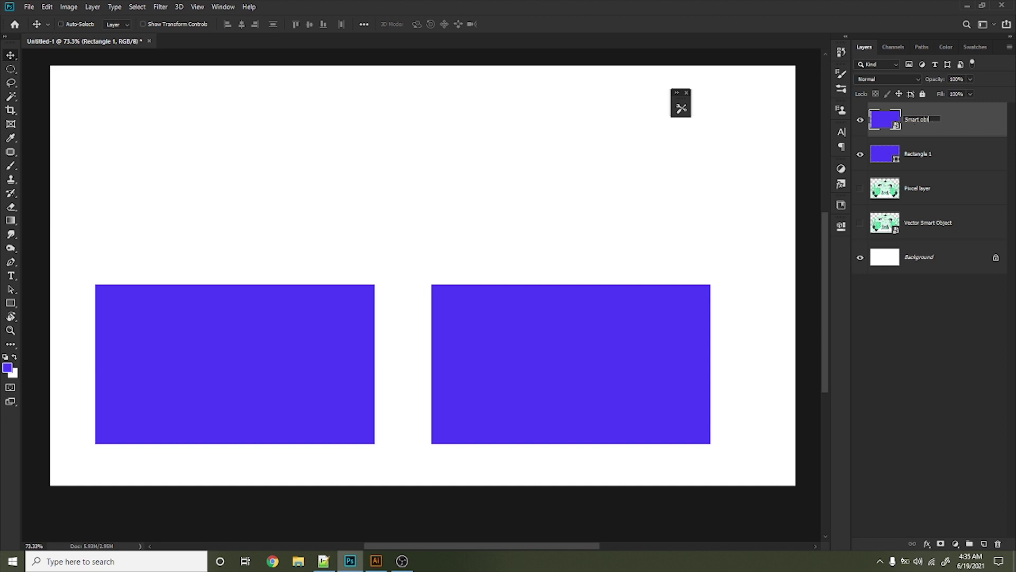
pyautogui.write('t')
pyautogui.press('Return')
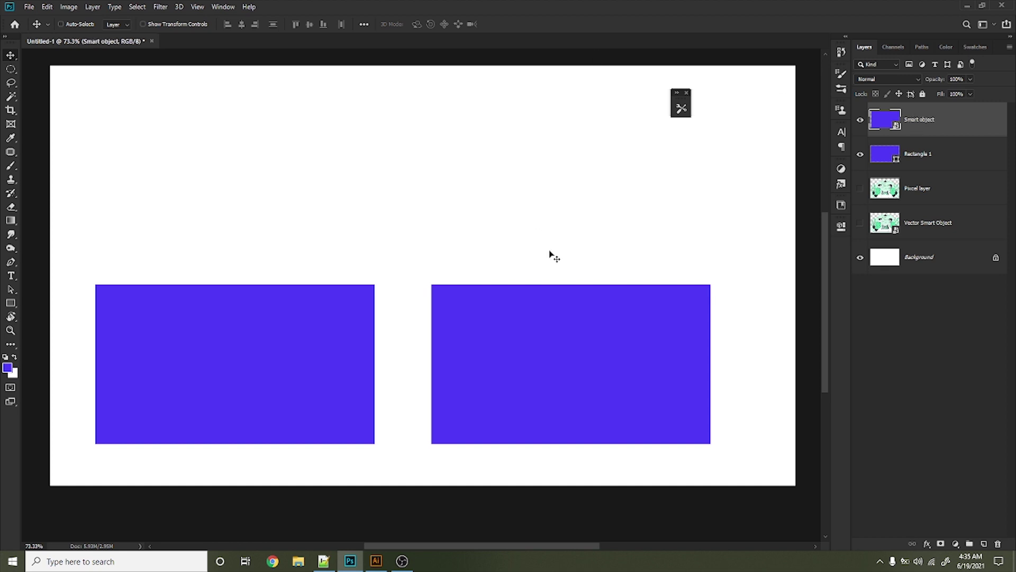
pyautogui.click(898, 155)
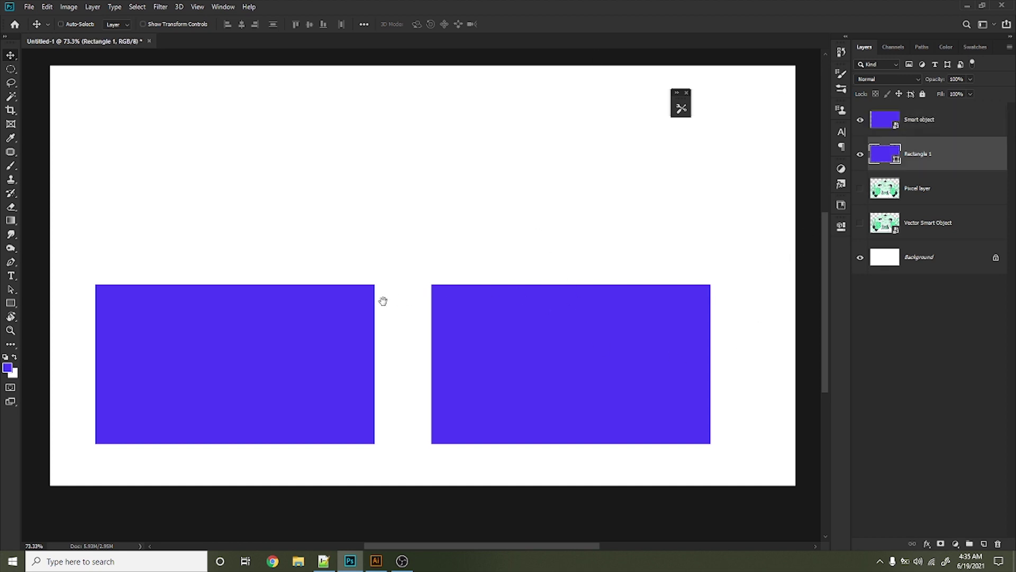
pyautogui.moveTo(356, 311); pyautogui.dragTo(393, 285)
pyautogui.press('ctrl')
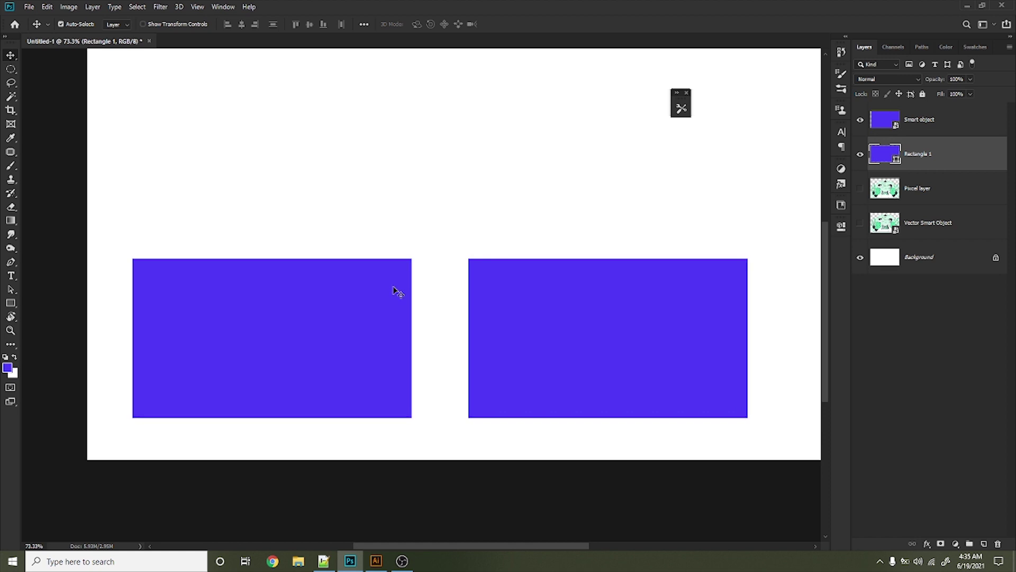
# Warp the left rectangle by pulling its right corners outward into a curve.
pyautogui.hotkey('ctrl', 't')
pyautogui.rightClick(393, 289)
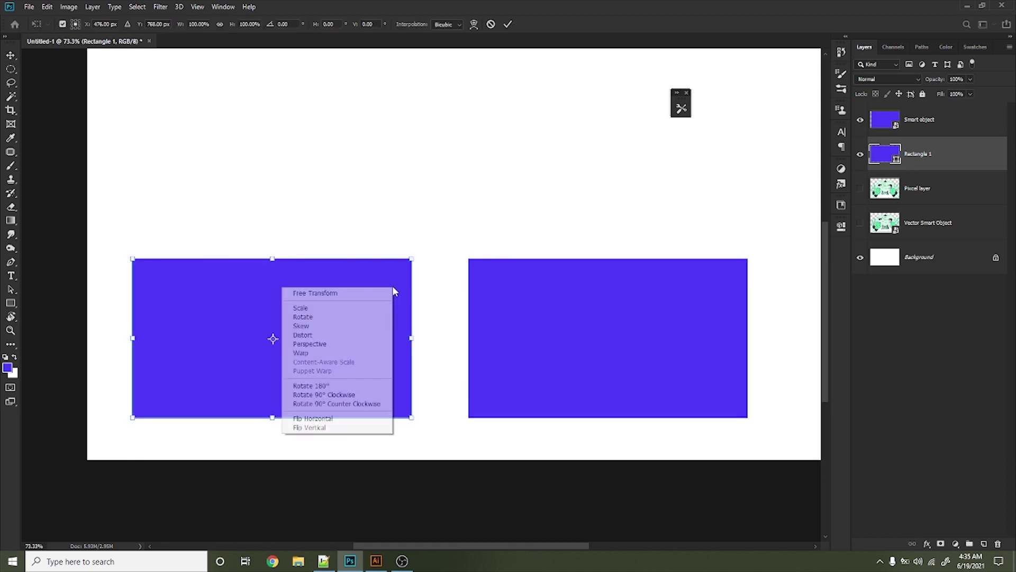
pyautogui.click(329, 353)
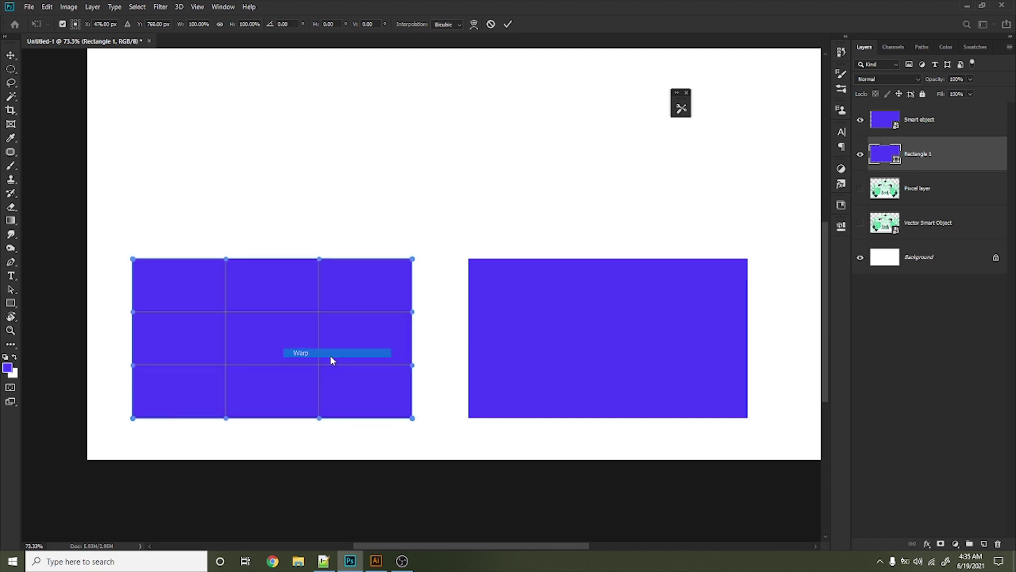
pyautogui.moveTo(413, 418); pyautogui.dragTo(408, 465)
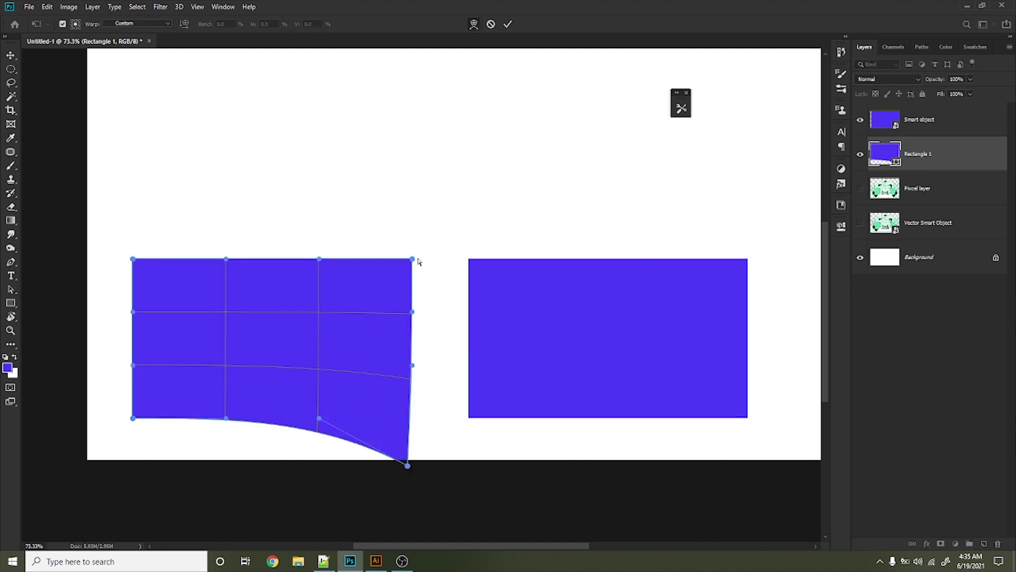
pyautogui.moveTo(412, 259); pyautogui.dragTo(401, 213)
# Add a perspective tilt to the left shape's top and bottom, commit, and move it higher.
pyautogui.rightClick(265, 313)
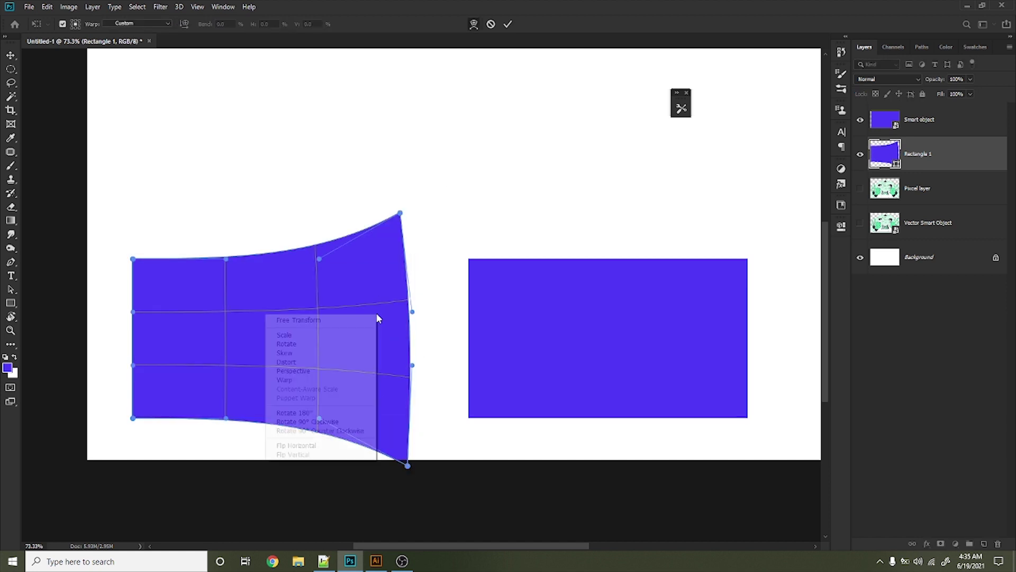
pyautogui.click(317, 362)
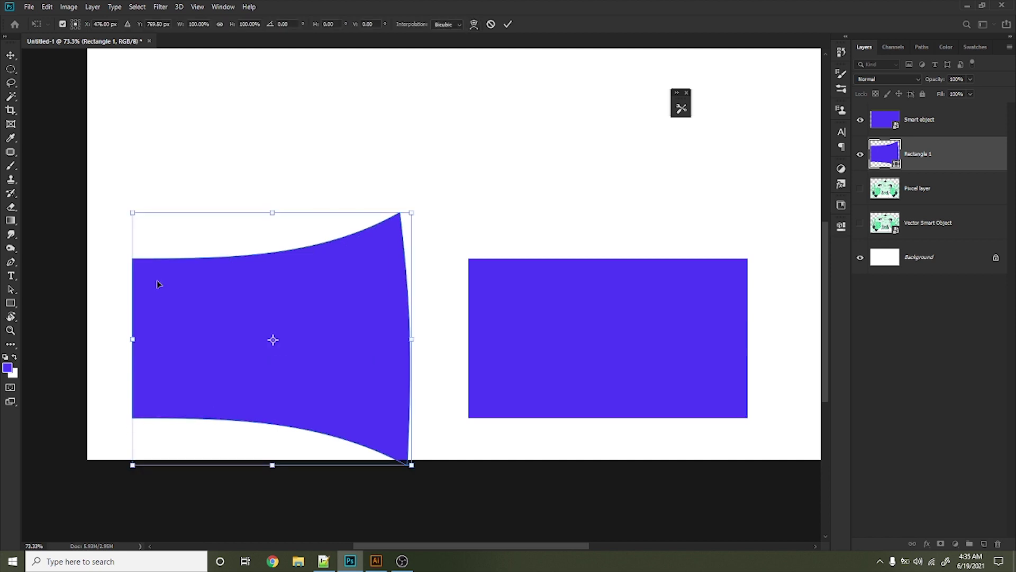
pyautogui.moveTo(133, 214); pyautogui.dragTo(126, 84)
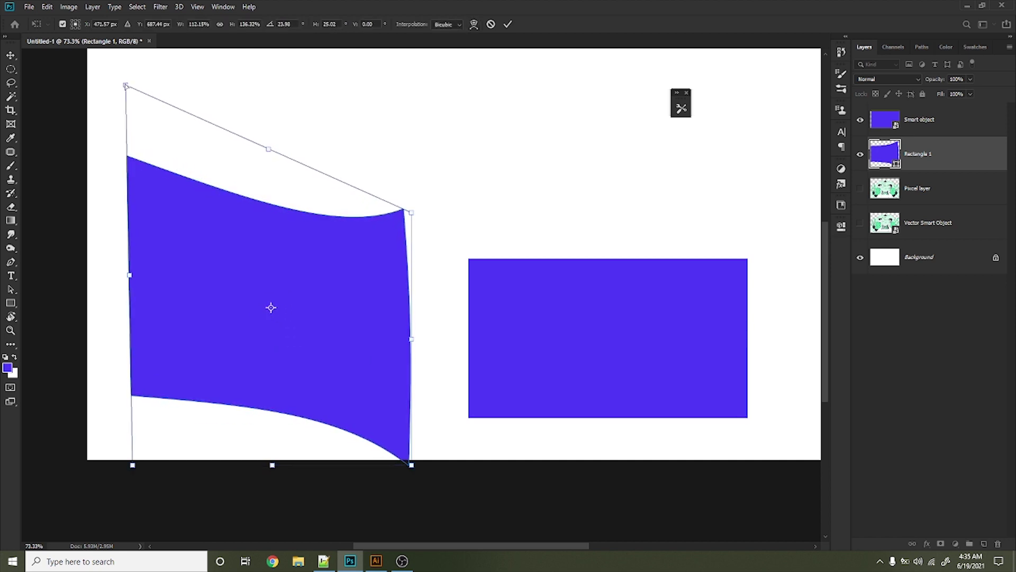
pyautogui.rightClick(192, 330)
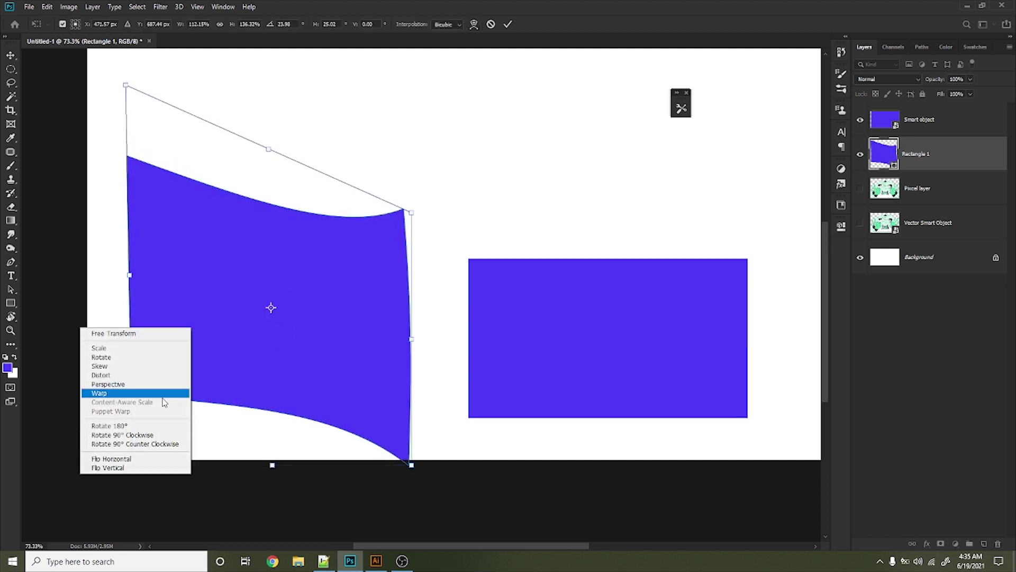
pyautogui.click(112, 384)
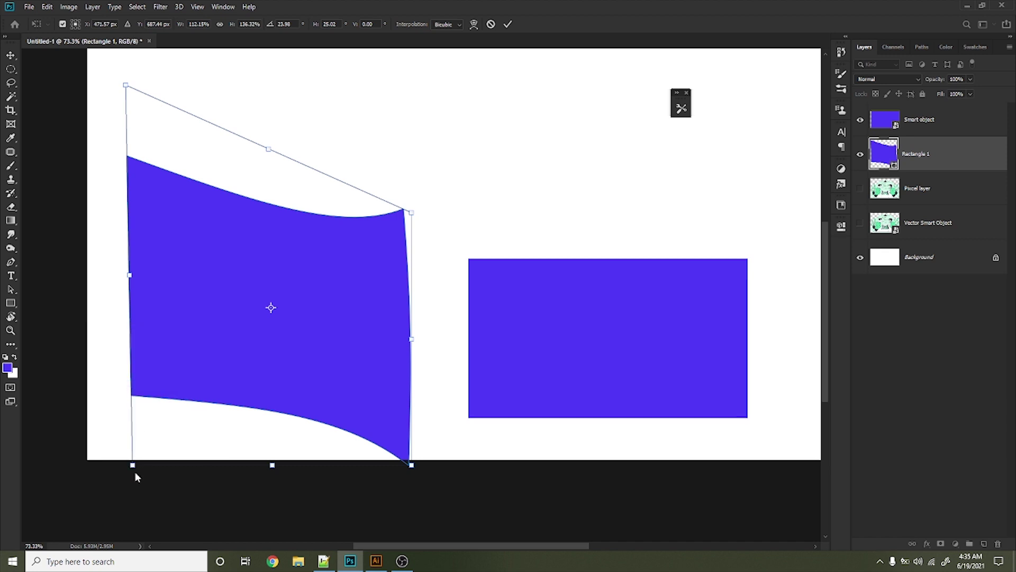
pyautogui.moveTo(133, 465); pyautogui.dragTo(151, 398)
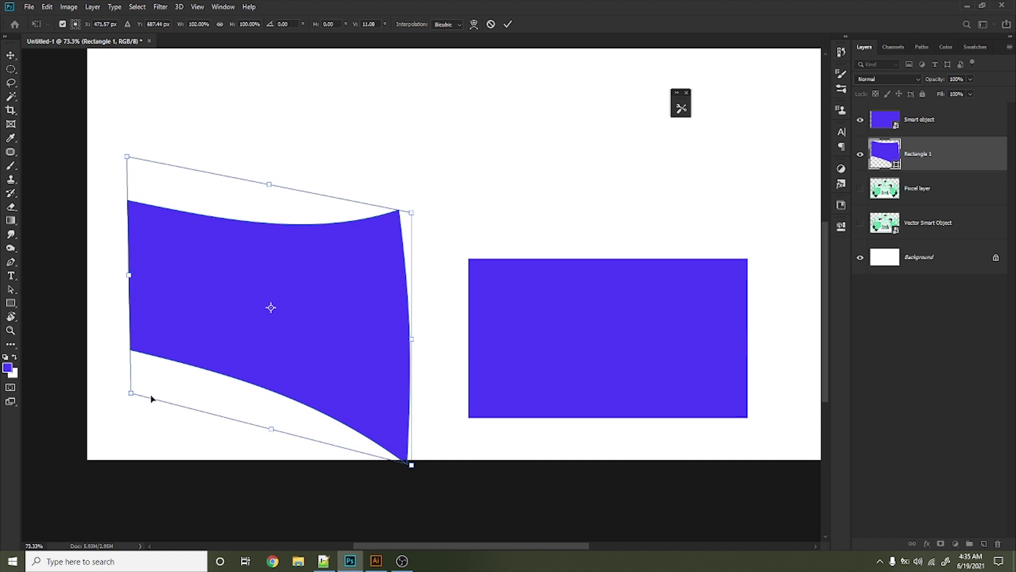
pyautogui.press('Return')
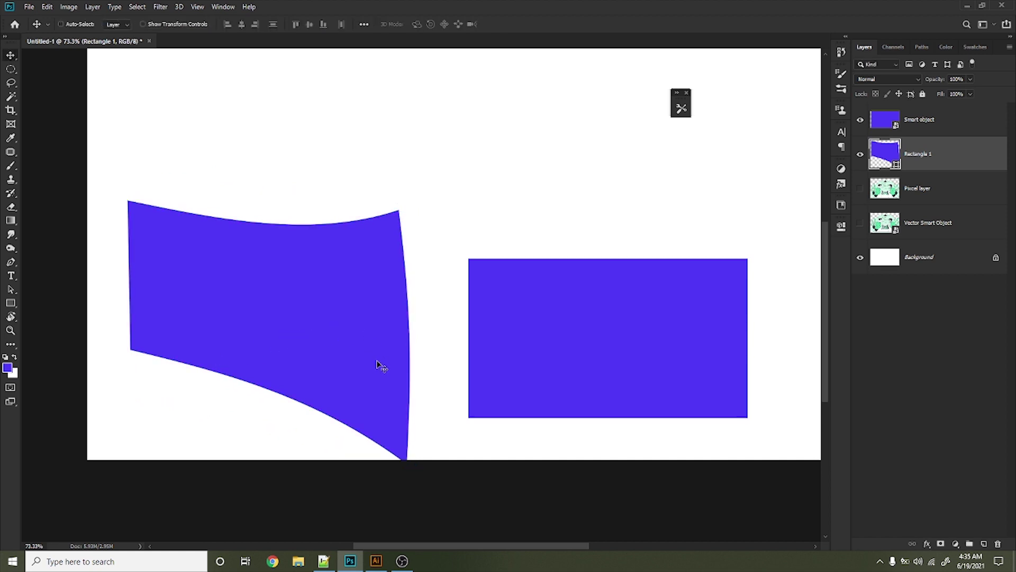
pyautogui.moveTo(378, 365); pyautogui.dragTo(378, 337)
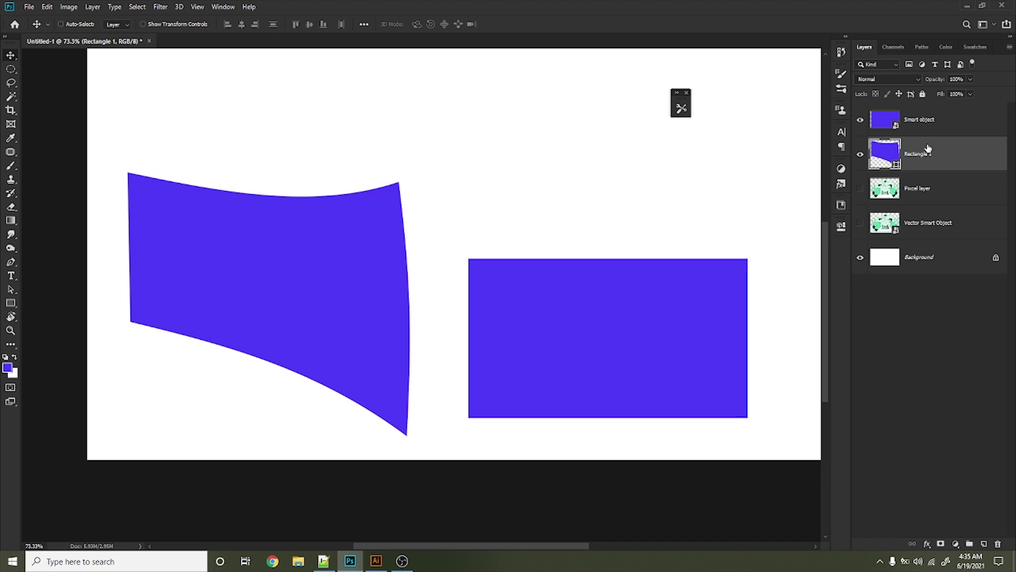
# Warp the Smart object rectangle by pulling its right corners outward into a curve.
pyautogui.click(916, 118)
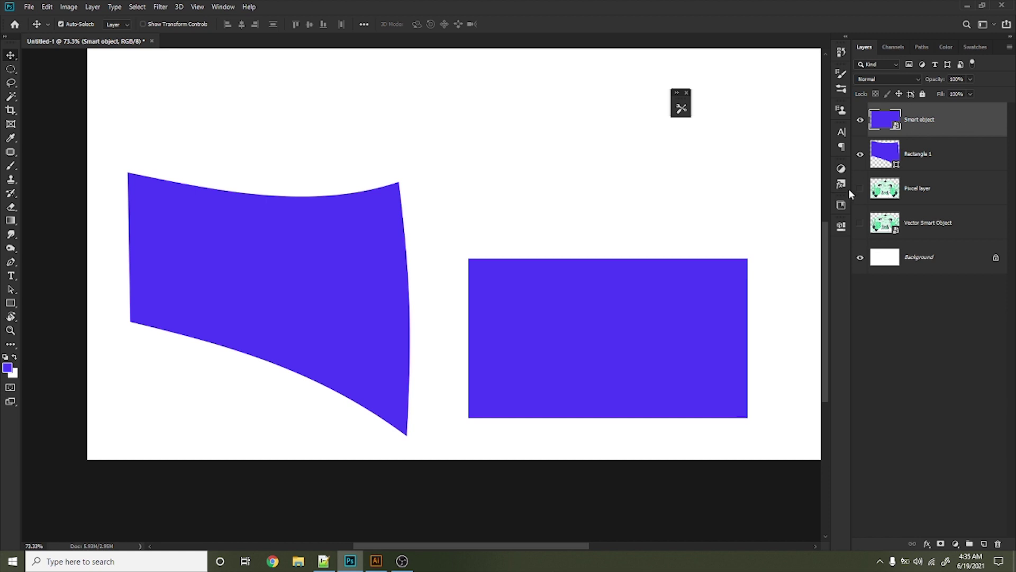
pyautogui.hotkey('ctrl', 't')
pyautogui.rightClick(698, 334)
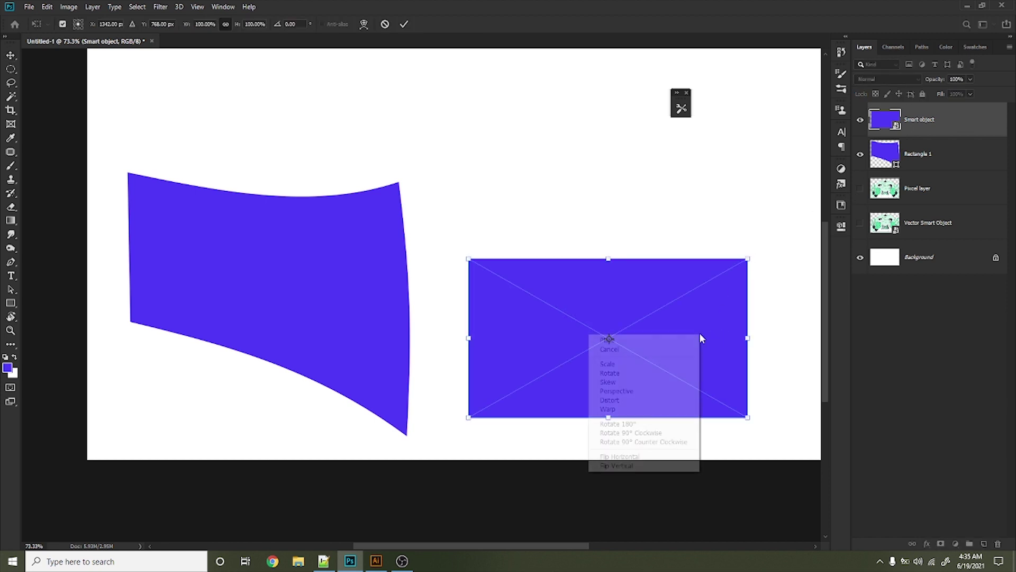
pyautogui.click(612, 400)
pyautogui.rightClick(659, 355)
pyautogui.click(582, 431)
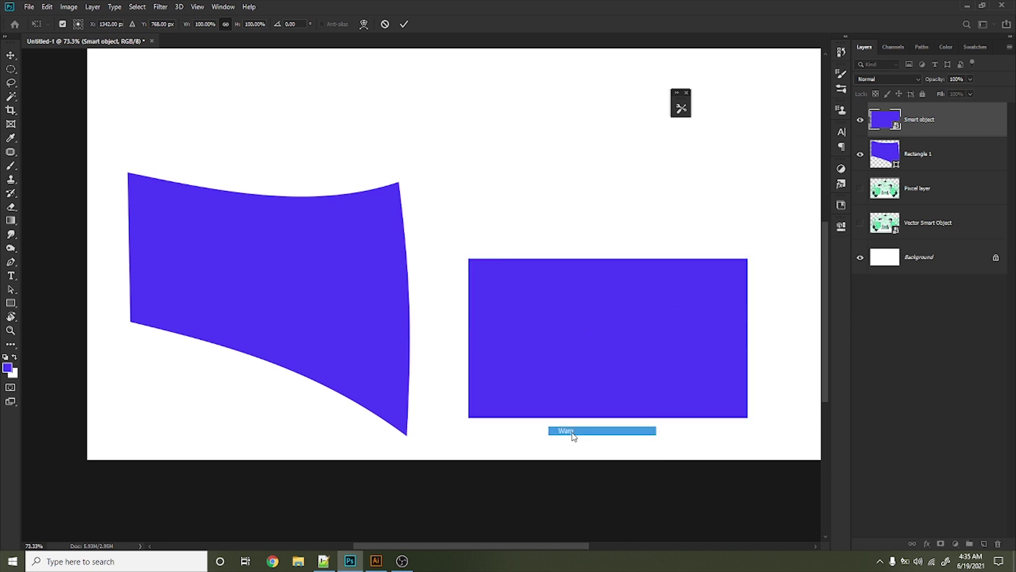
pyautogui.moveTo(747, 259); pyautogui.dragTo(740, 222)
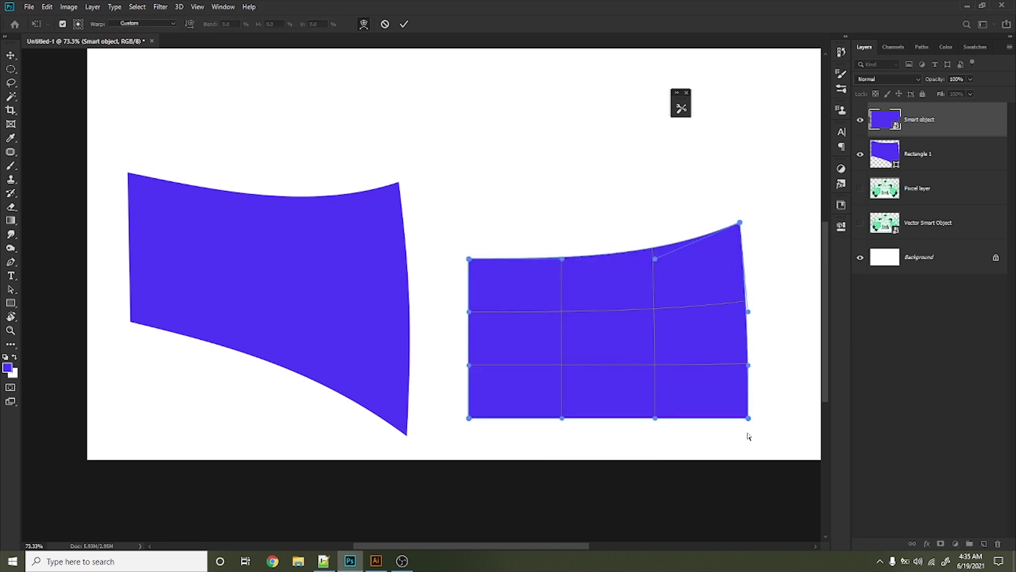
pyautogui.moveTo(749, 421); pyautogui.dragTo(743, 440)
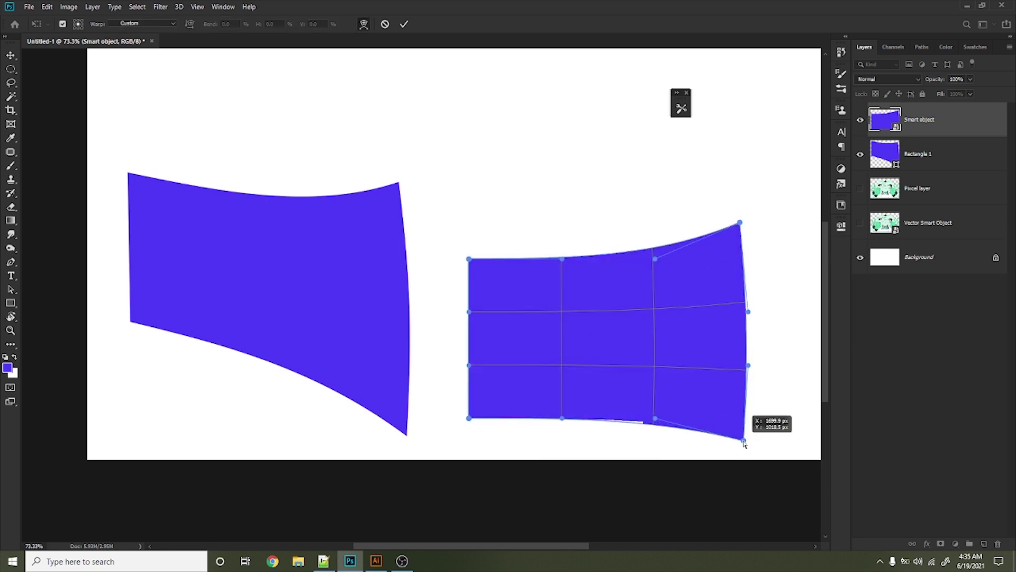
# Tilt the right shape's left corners in perspective to match the left shape and commit.
pyautogui.rightClick(427, 371)
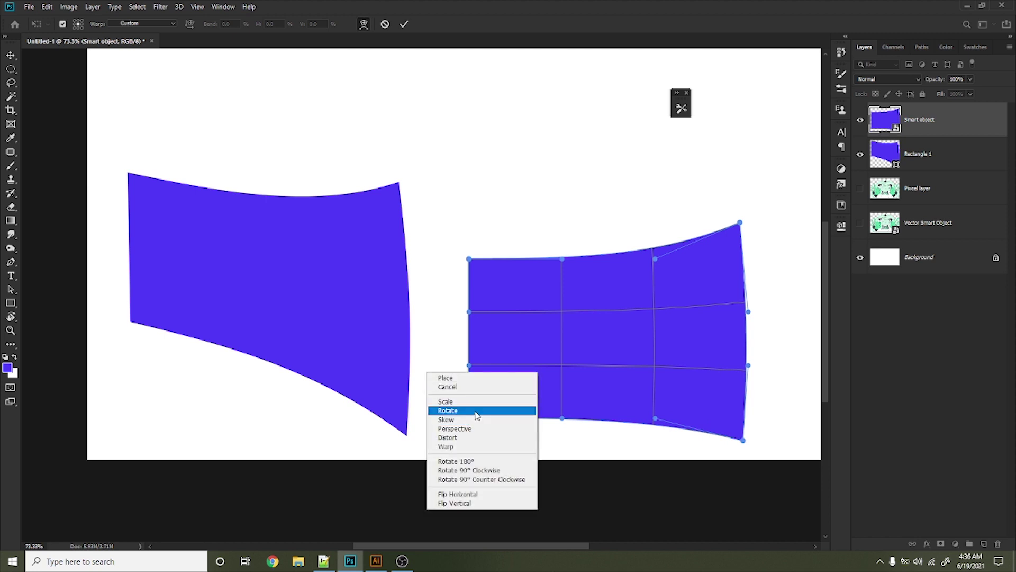
pyautogui.click(453, 437)
pyautogui.moveTo(467, 224); pyautogui.dragTo(469, 154)
pyautogui.rightClick(378, 344)
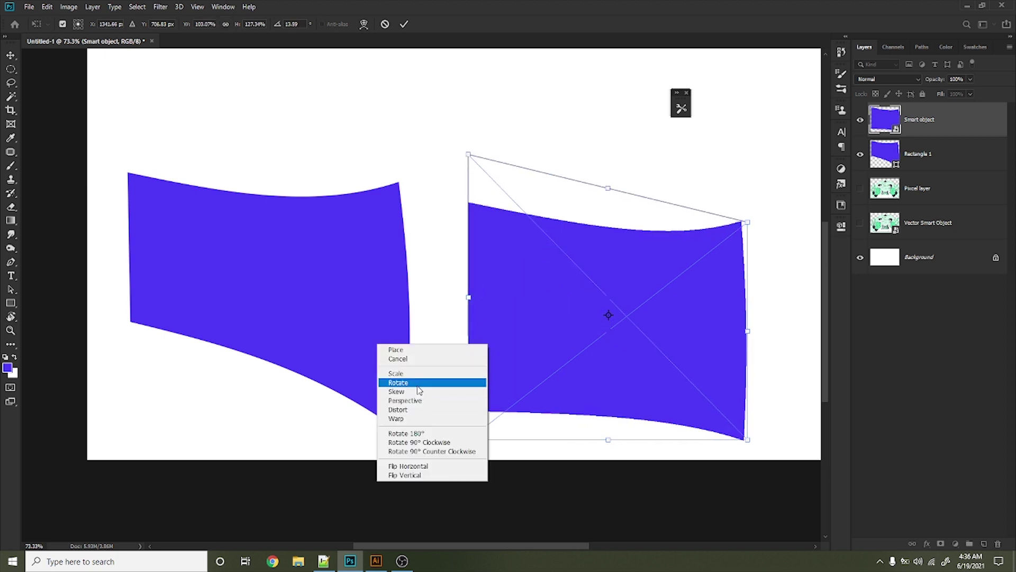
pyautogui.click(413, 400)
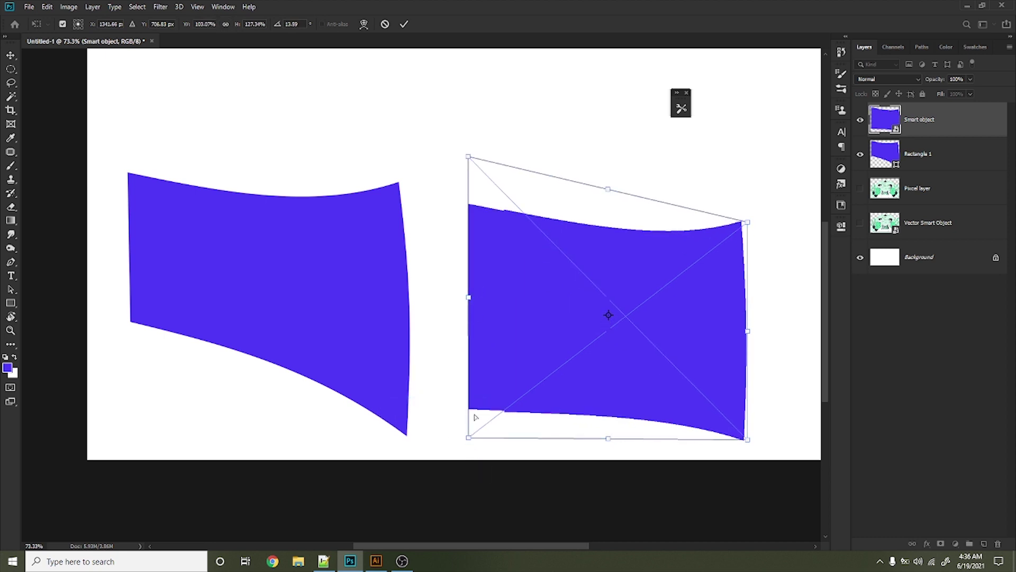
pyautogui.moveTo(475, 420); pyautogui.dragTo(474, 411)
pyautogui.press('Return')
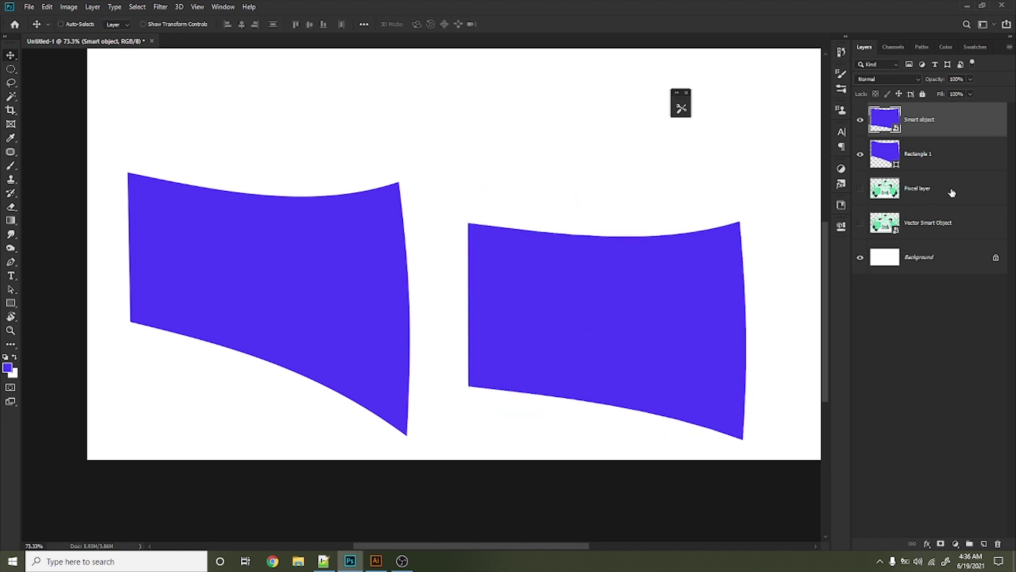
pyautogui.click(950, 158)
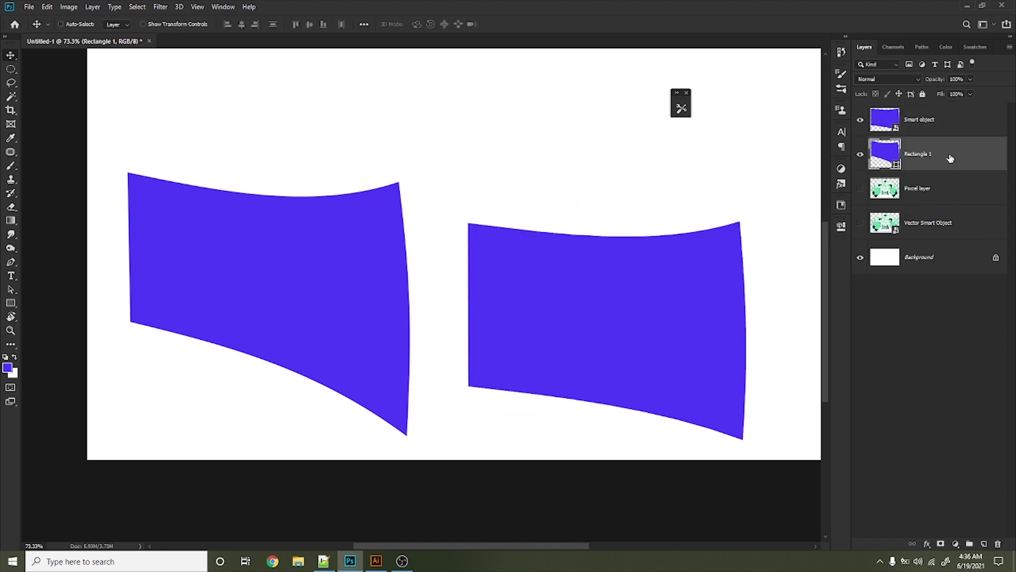
# Reopen the warp on Rectangle 1 and commit it without changes.
pyautogui.hotkey('ctrl', 't')
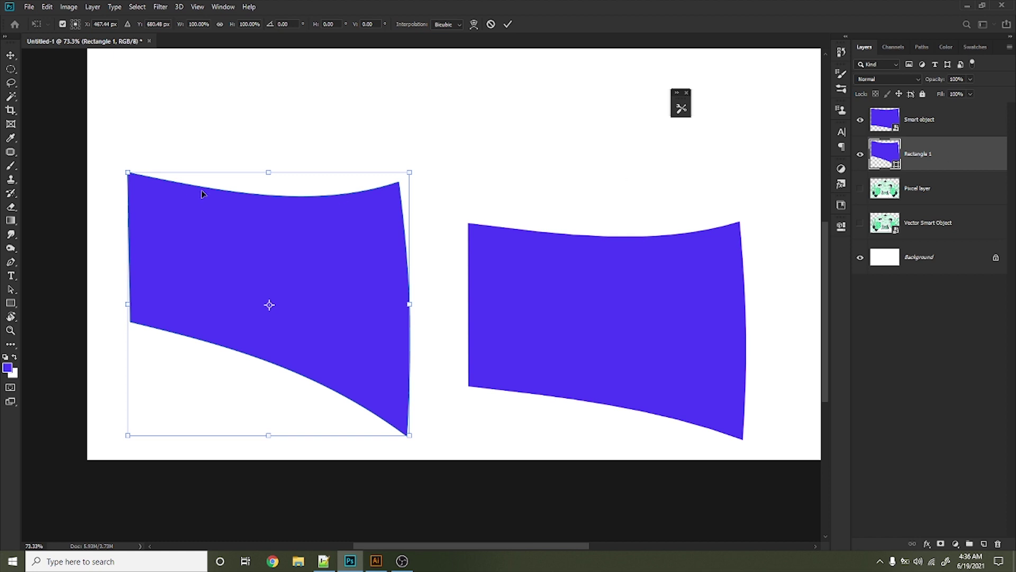
pyautogui.rightClick(272, 223)
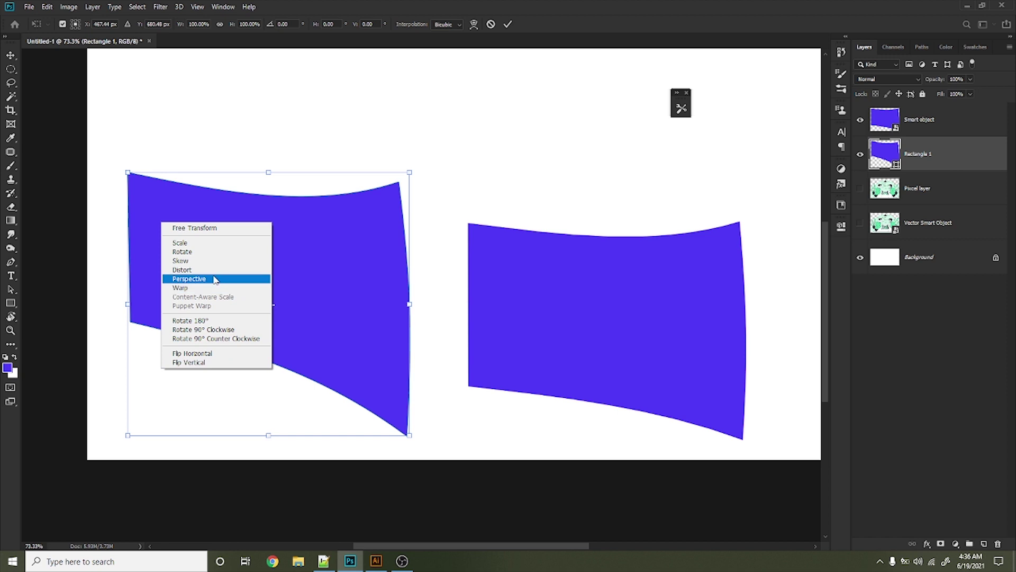
pyautogui.click(180, 289)
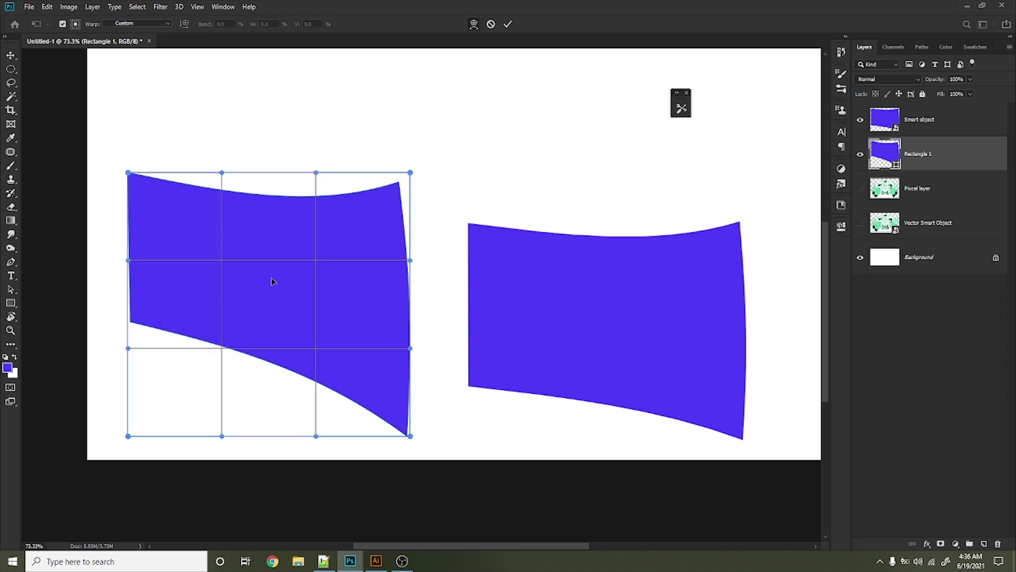
pyautogui.press('Return')
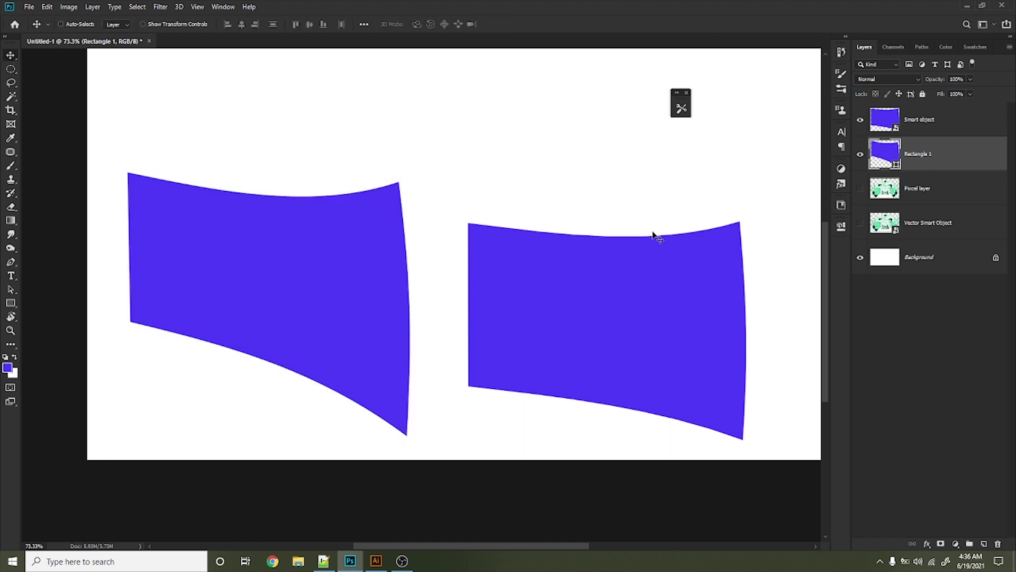
pyautogui.click(926, 129)
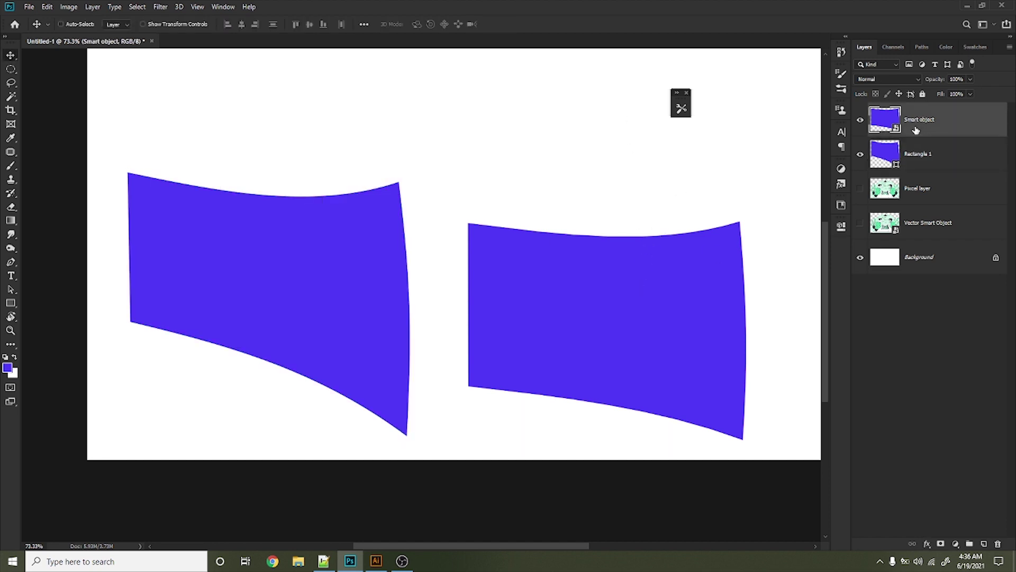
pyautogui.hotkey('ctrl', 't')
pyautogui.rightClick(628, 360)
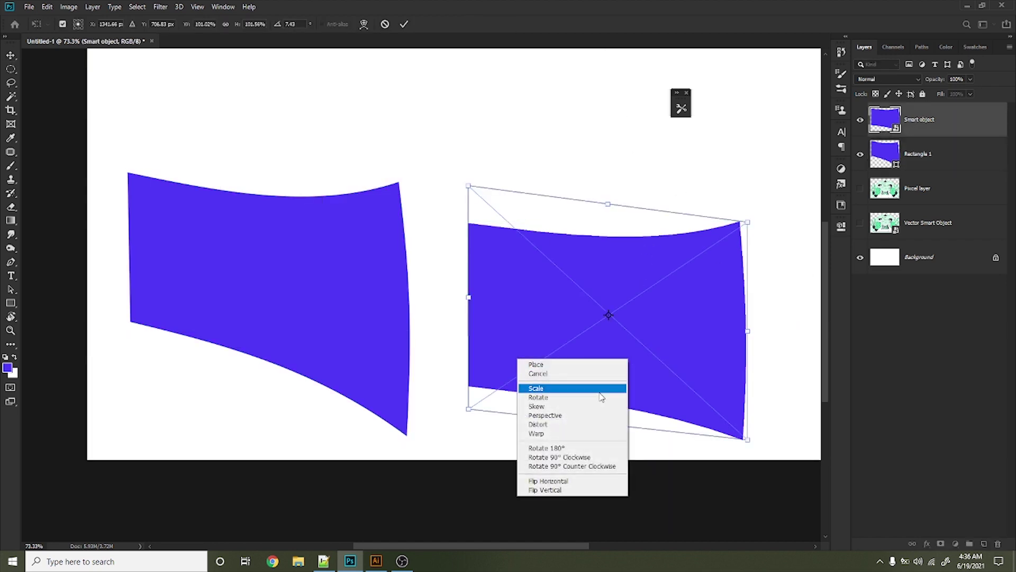
pyautogui.click(537, 433)
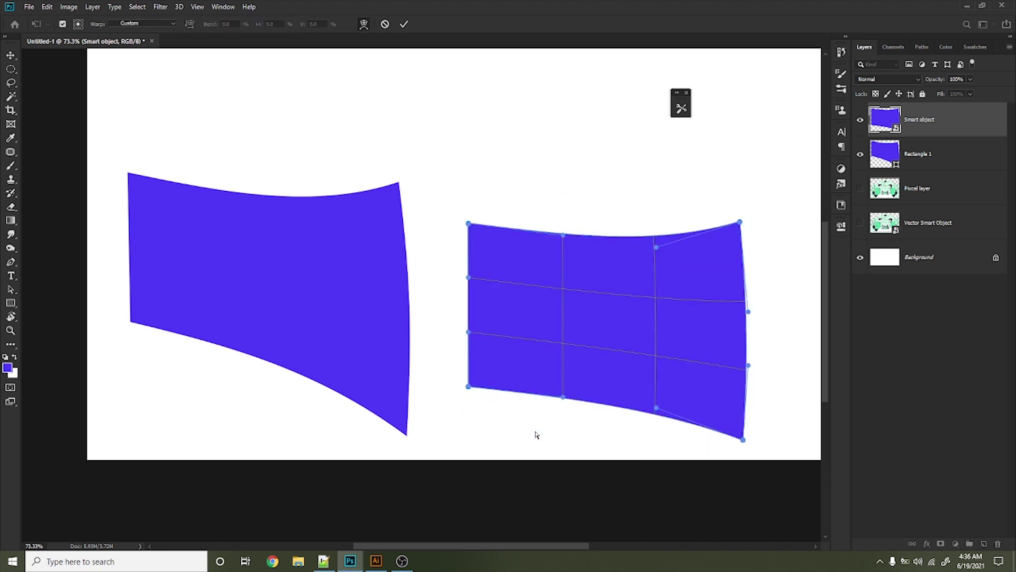
pyautogui.rightClick(552, 365)
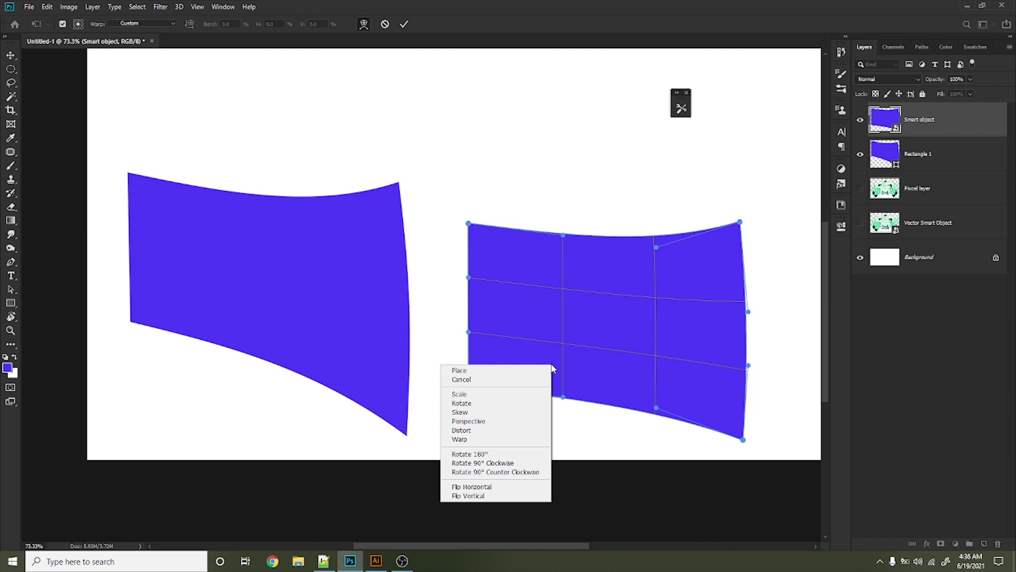
pyautogui.click(552, 368)
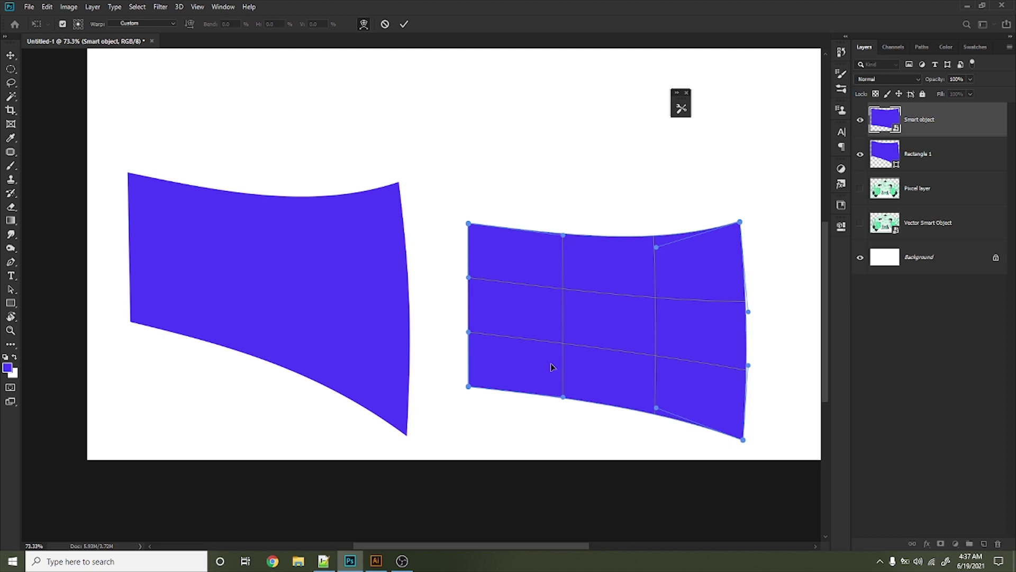
pyautogui.press('Return')
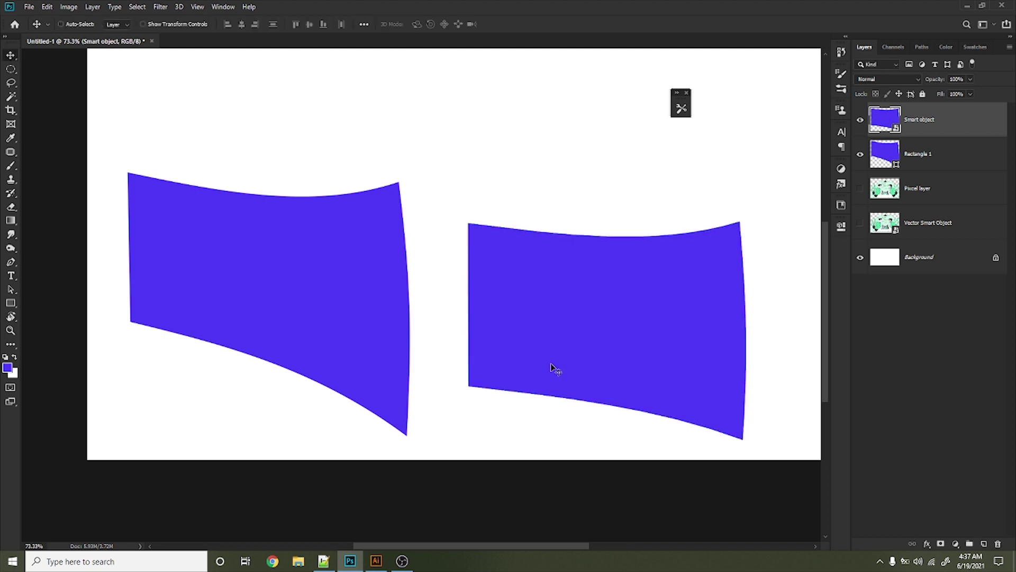
# Delete both rectangle layers and place a laptop photo from File Explorer.
pyautogui.press('Delete')
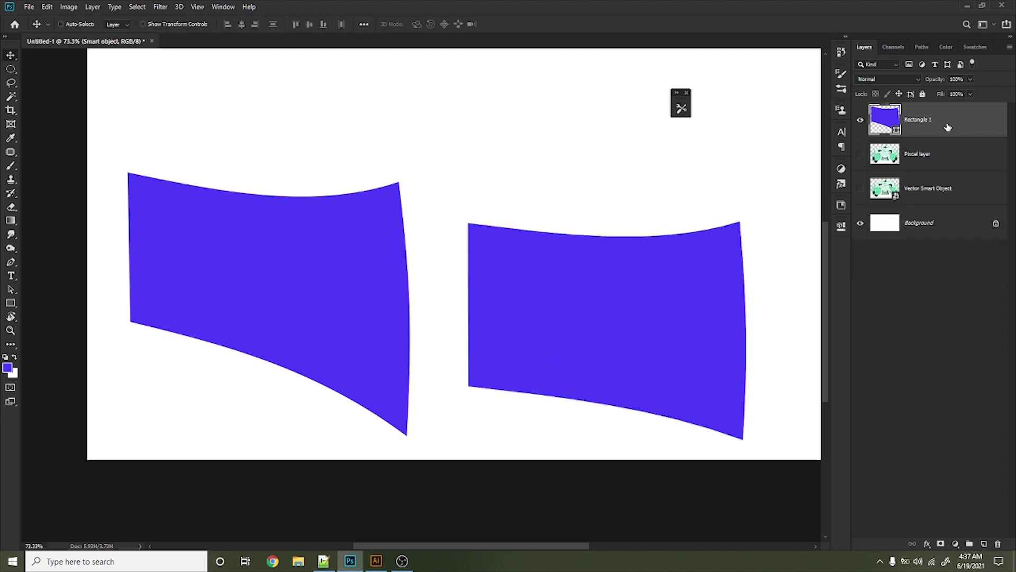
pyautogui.press('Delete')
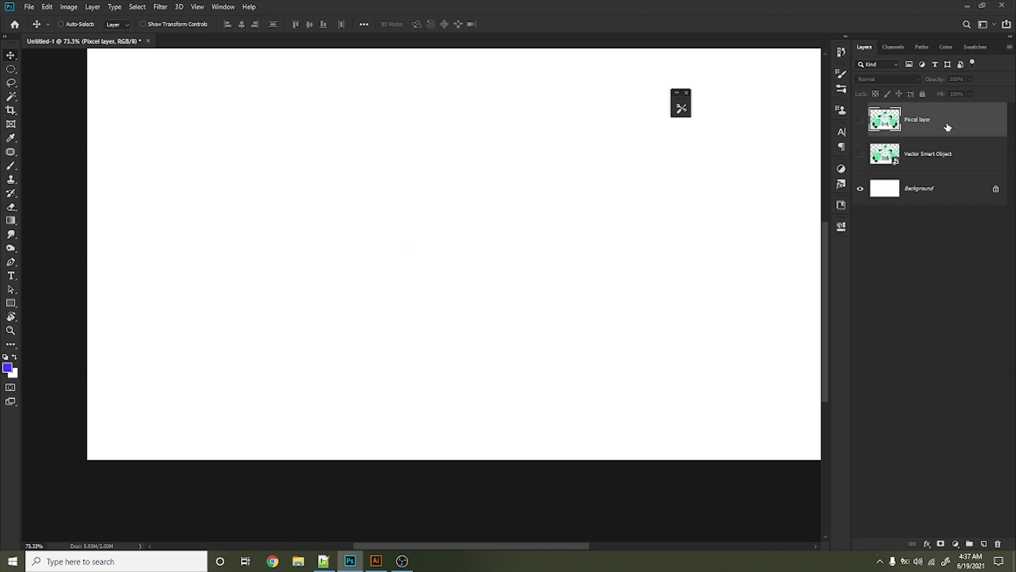
pyautogui.click(298, 560)
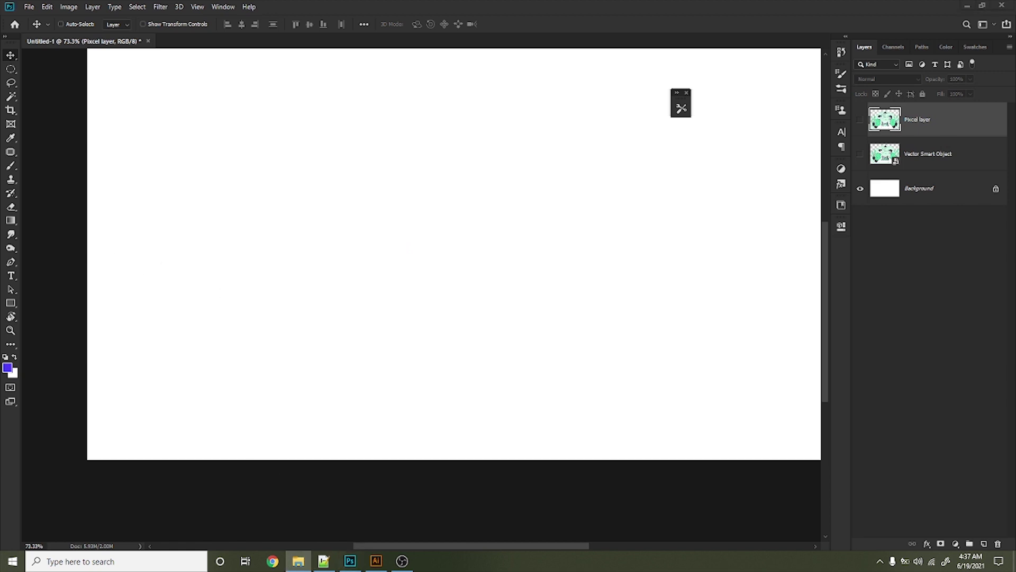
pyautogui.click(305, 226)
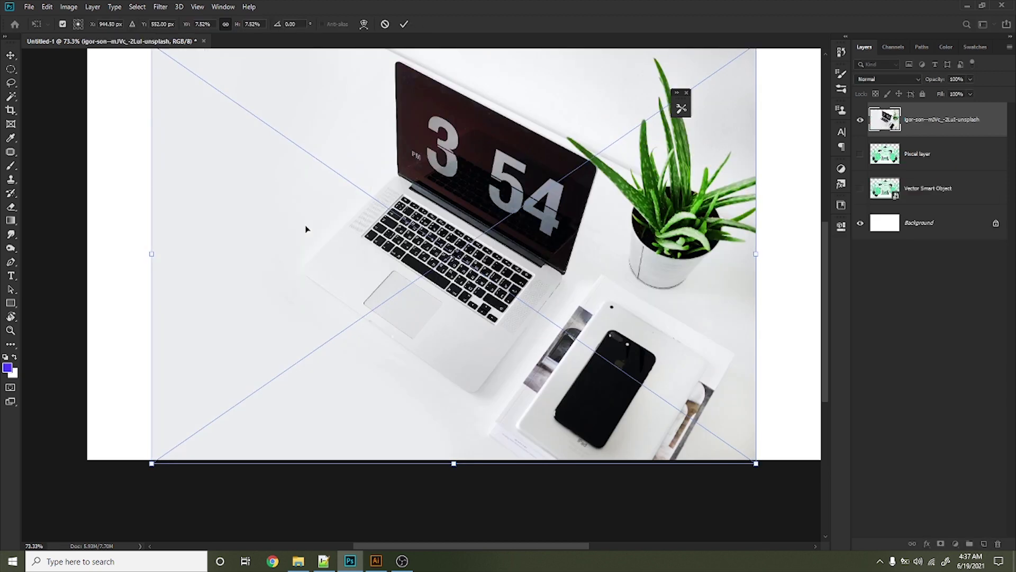
pyautogui.press('Return')
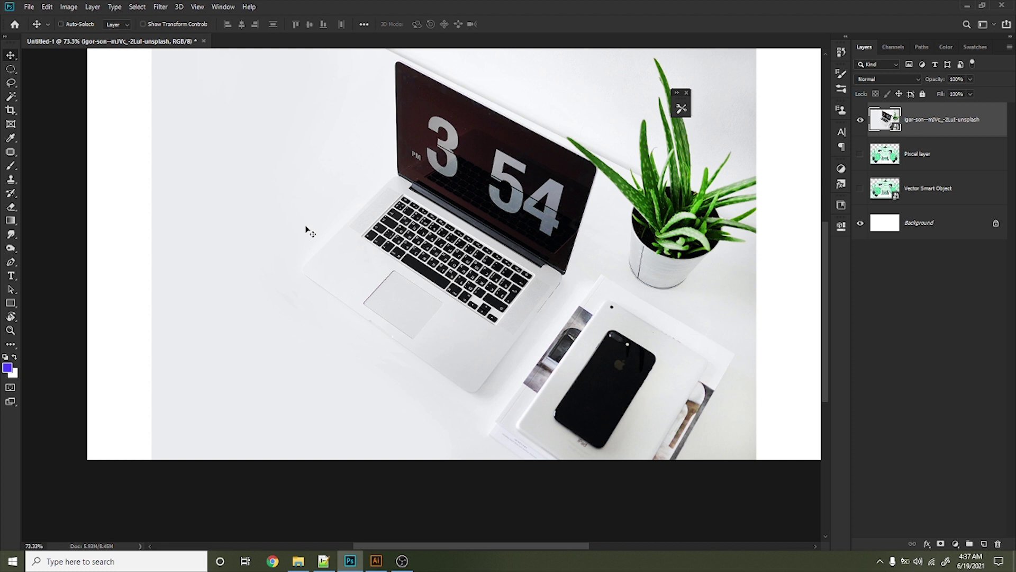
# Delete the laptop photo layer and open the koala document in Illustrator.
pyautogui.press('Delete')
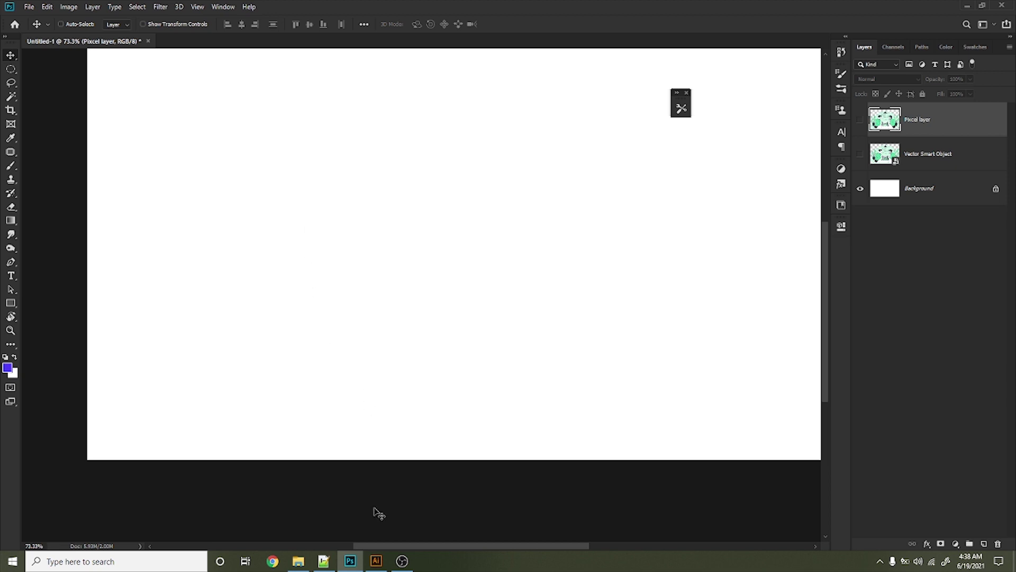
pyautogui.click(376, 561)
pyautogui.click(148, 44)
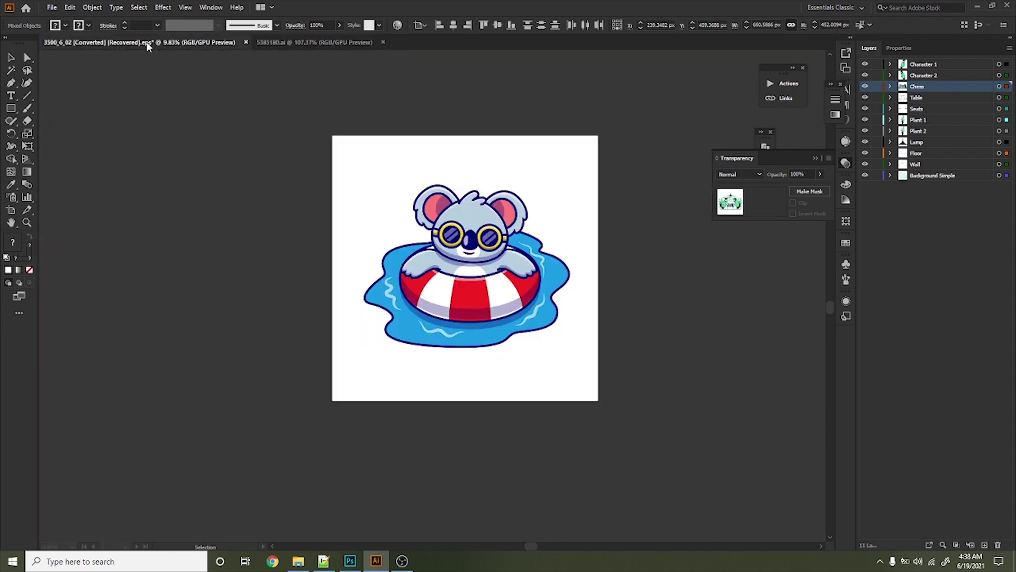
# Select all the koala artwork in Illustrator and paste it into the Photoshop canvas.
pyautogui.click(461, 221)
pyautogui.press('a')
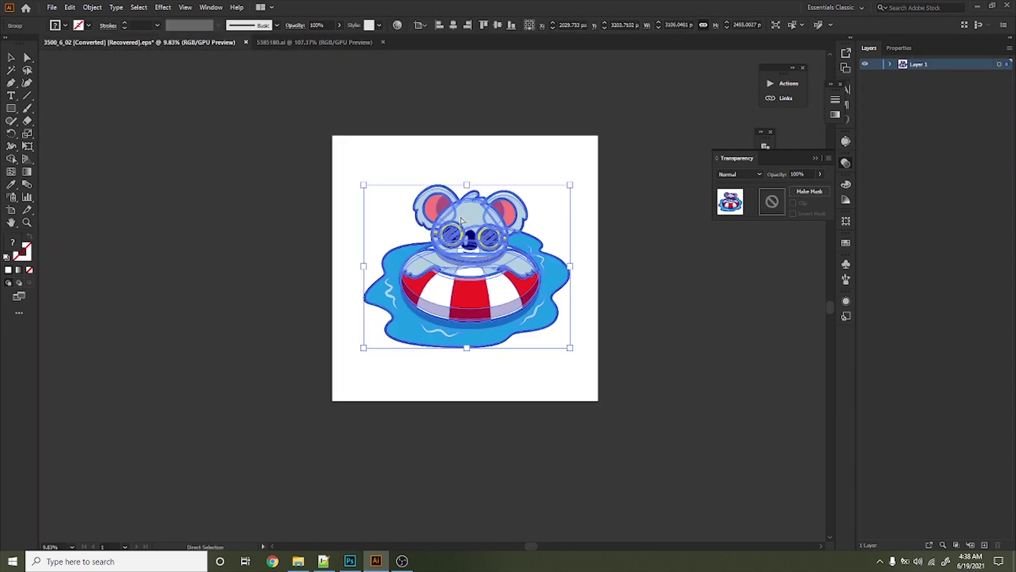
pyautogui.click(977, 6)
pyautogui.scroll(2, 585, 306)
pyautogui.hotkey('ctrl', 'v')
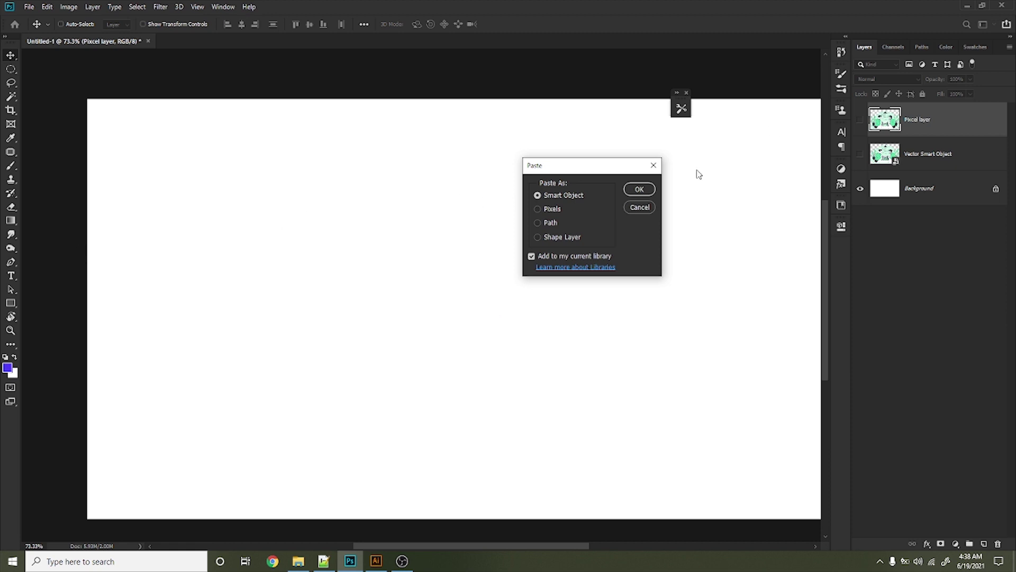
# Paste the koala as a Smart Object and commit its placement.
pyautogui.click(638, 190)
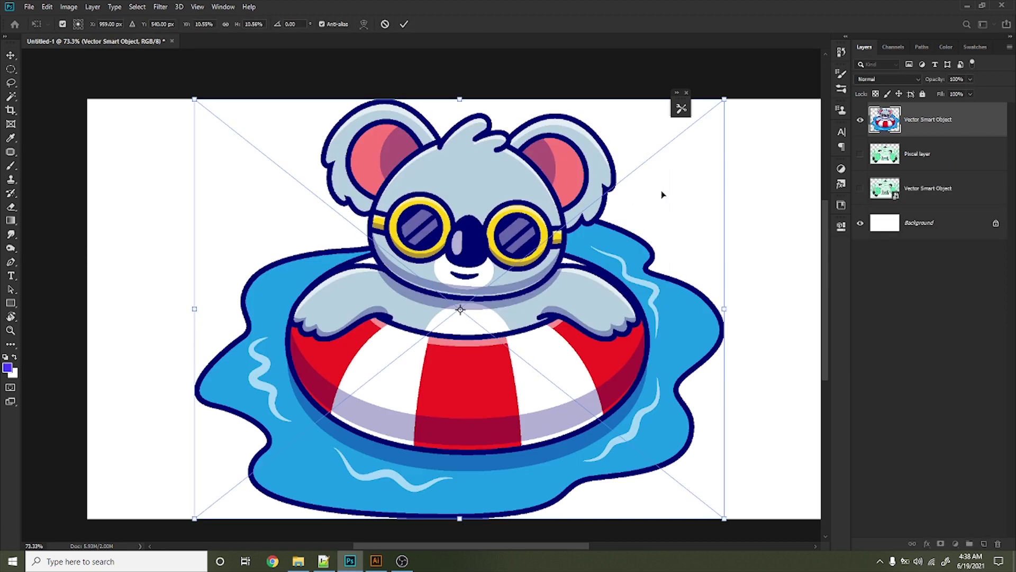
pyautogui.press('Return')
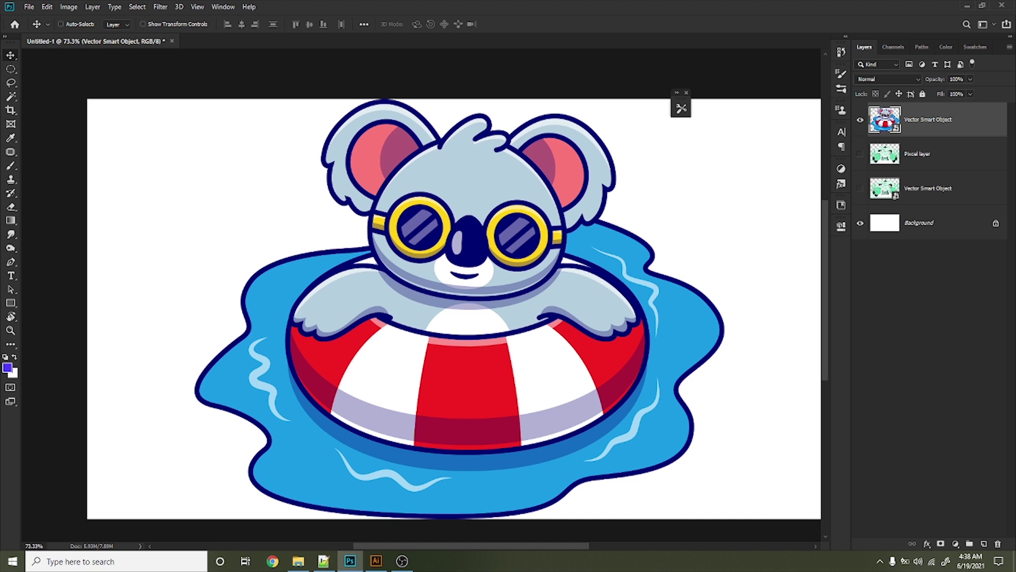
pyautogui.click(323, 560)
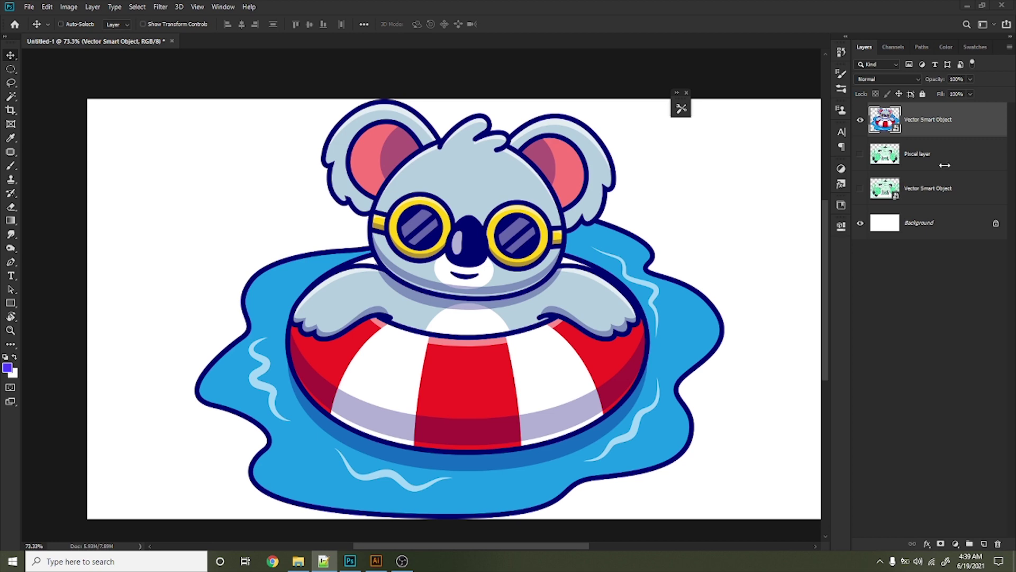
pyautogui.hotkey('ctrl', 't')
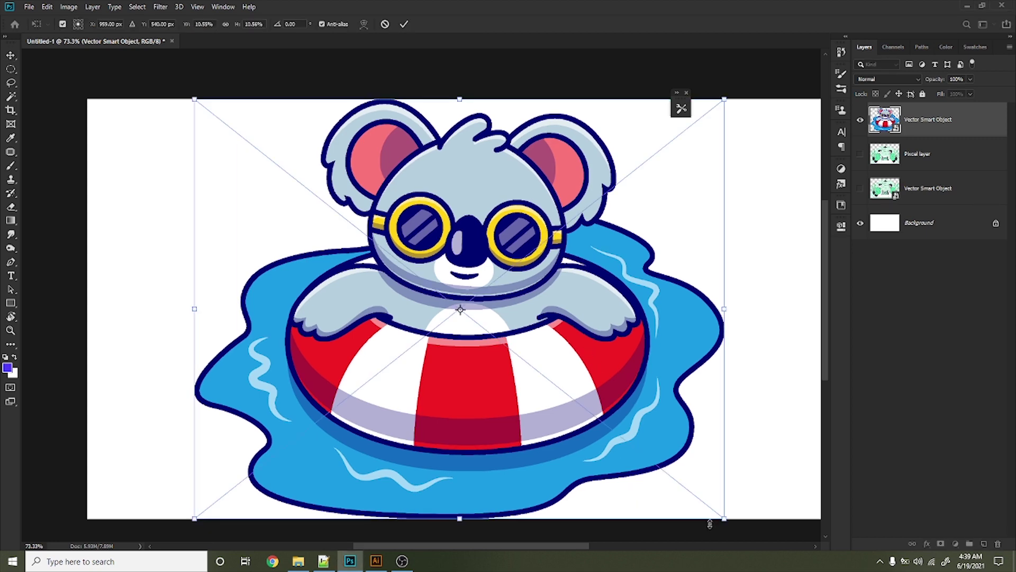
# Shrink the koala in two passes and move it toward the left of the canvas.
pyautogui.moveTo(722, 522); pyautogui.dragTo(603, 470)
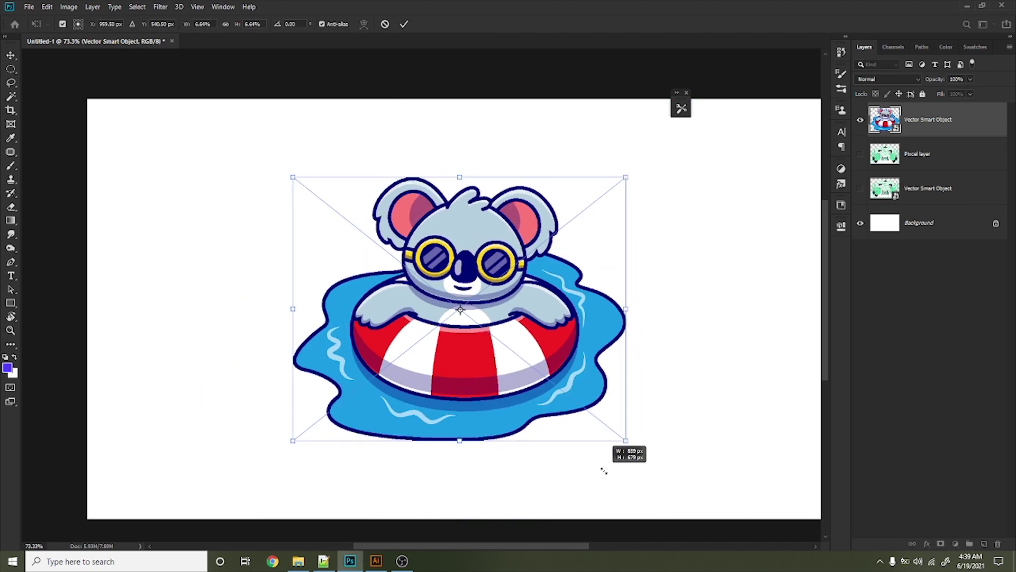
pyautogui.press('Escape')
pyautogui.scroll(-2, 428, 376)
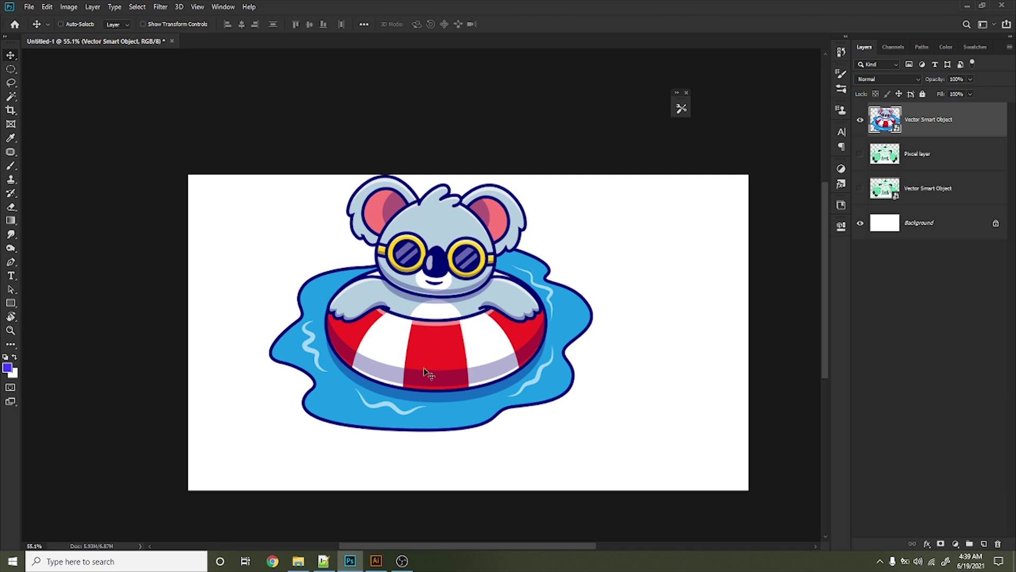
pyautogui.moveTo(458, 318)
pyautogui.mouseDown()
pyautogui.moveTo(412, 363)
pyautogui.moveTo(387, 355)
pyautogui.mouseUp()
pyautogui.hotkey('ctrl', 't')
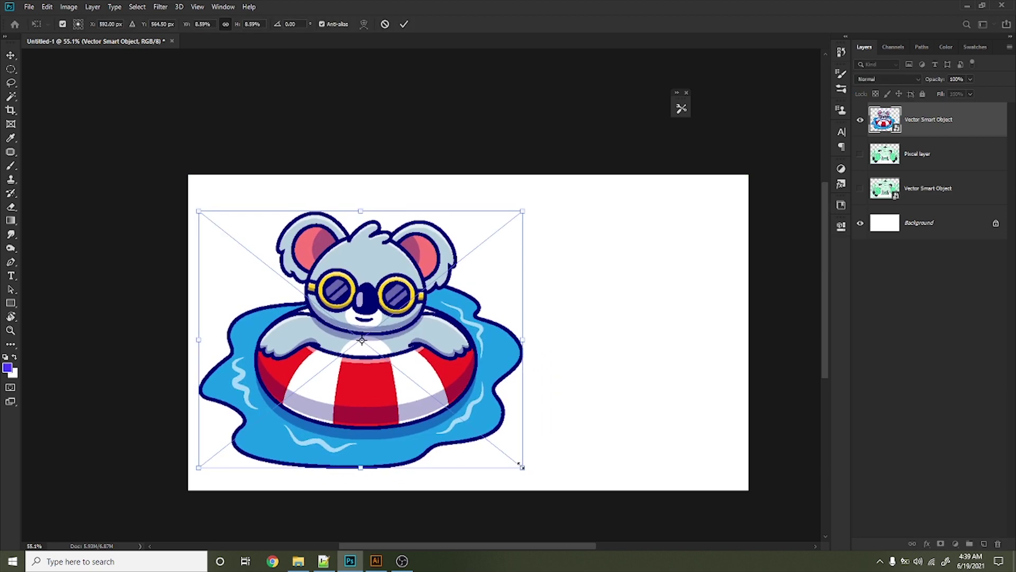
pyautogui.moveTo(522, 467); pyautogui.dragTo(484, 439)
pyautogui.press('Return')
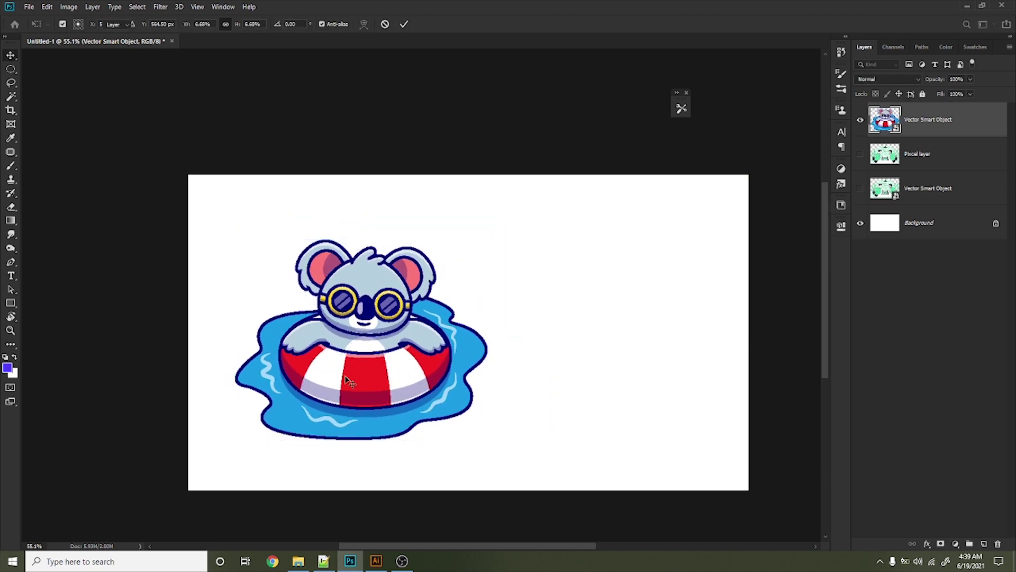
# Duplicate the koala onto the right half of the canvas and rasterize the copy layer.
pyautogui.moveTo(336, 412); pyautogui.dragTo(586, 412)
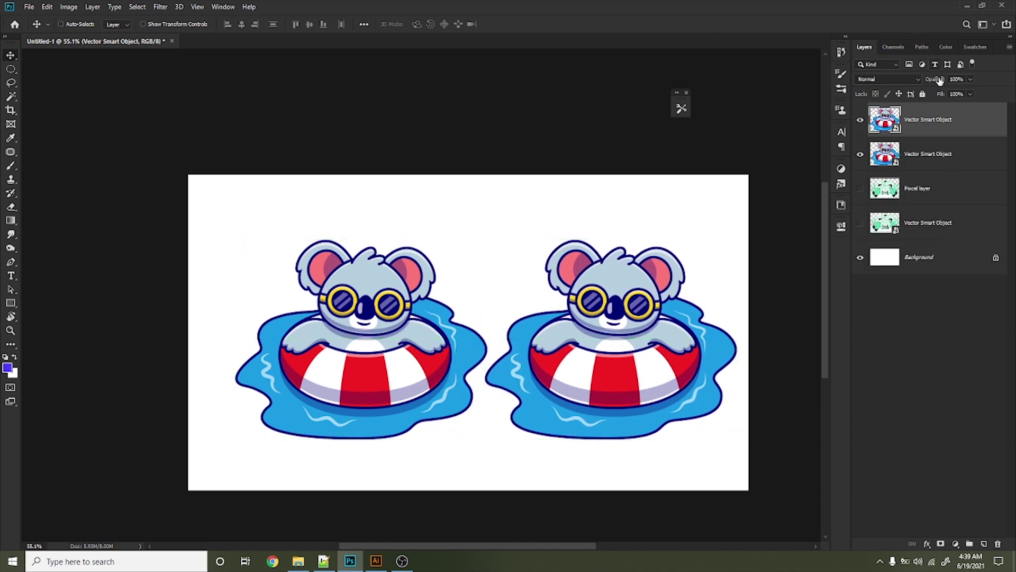
pyautogui.rightClick(948, 117)
pyautogui.click(837, 284)
pyautogui.scroll(2, 559, 400)
pyautogui.scroll(2, 540, 411)
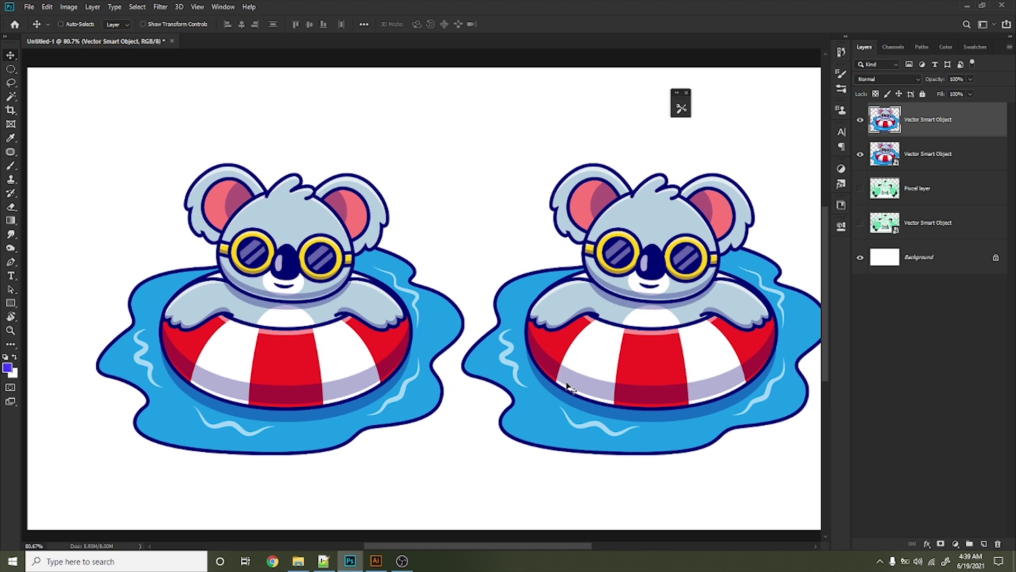
pyautogui.scroll(-1, 555, 388)
pyautogui.scroll(-1, 555, 388)
# Shift the left koala slightly further left and reselect the top koala layer.
pyautogui.click(937, 154)
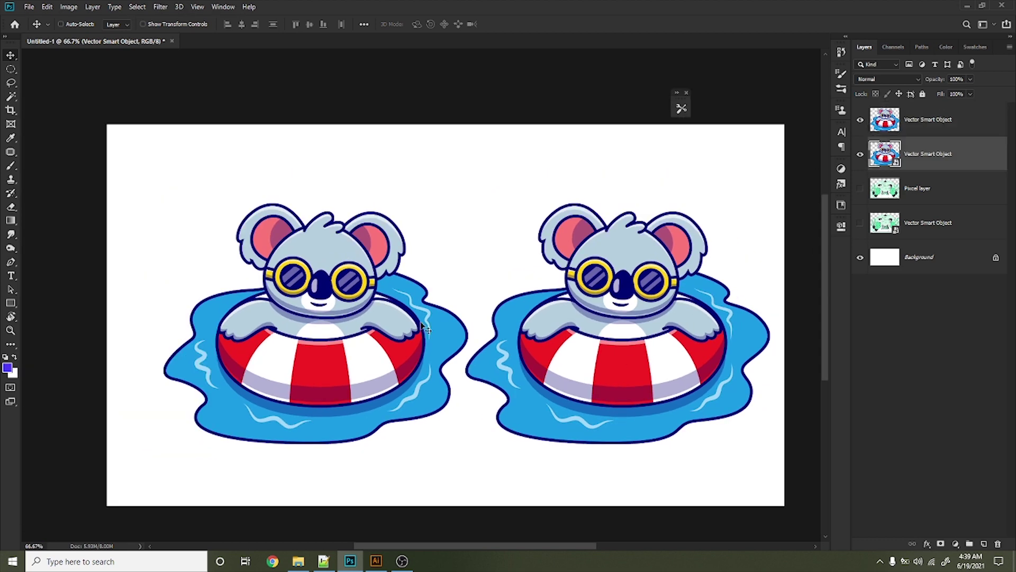
pyautogui.moveTo(426, 328); pyautogui.dragTo(390, 328)
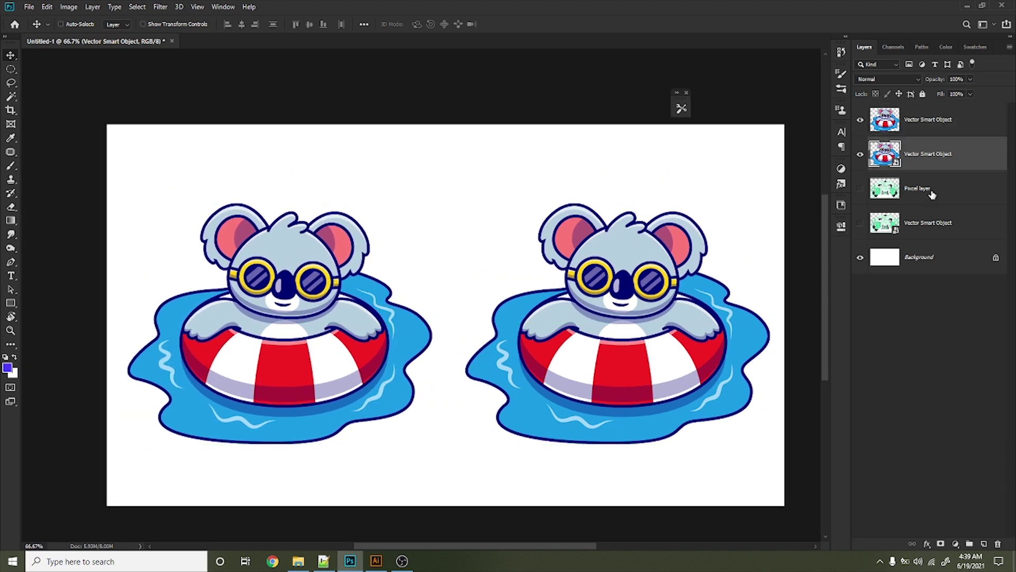
pyautogui.click(928, 135)
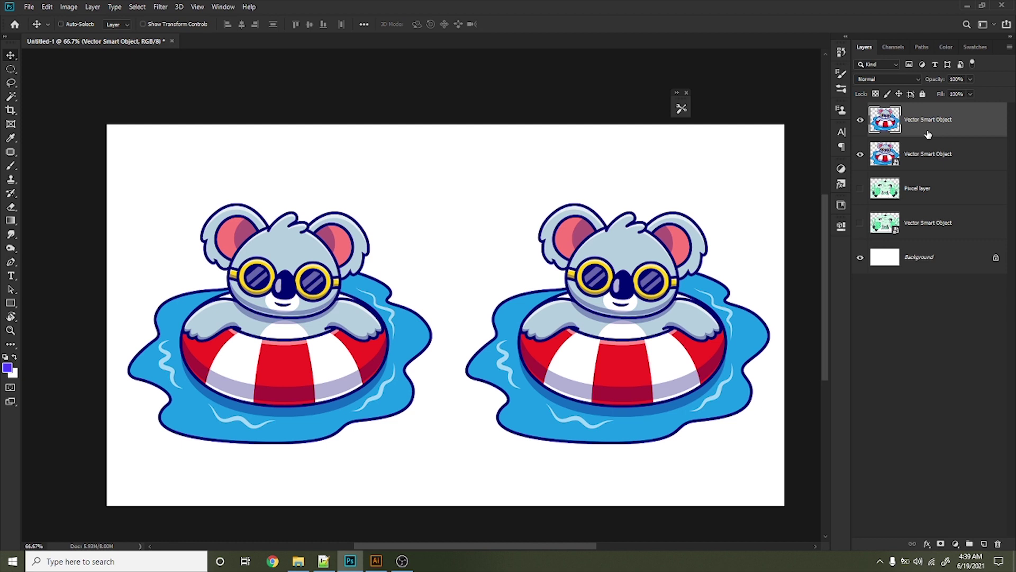
pyautogui.click(160, 7)
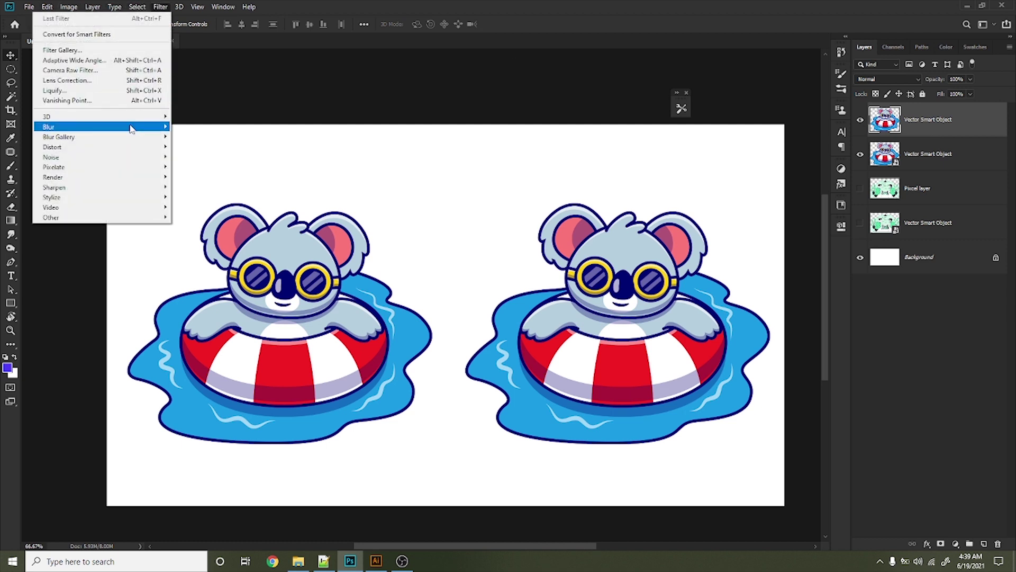
# Apply a strong Gaussian Blur with a raised radius to the top Vector Smart Object's right-hand koala.
pyautogui.moveTo(102, 127)
pyautogui.click(226, 163)
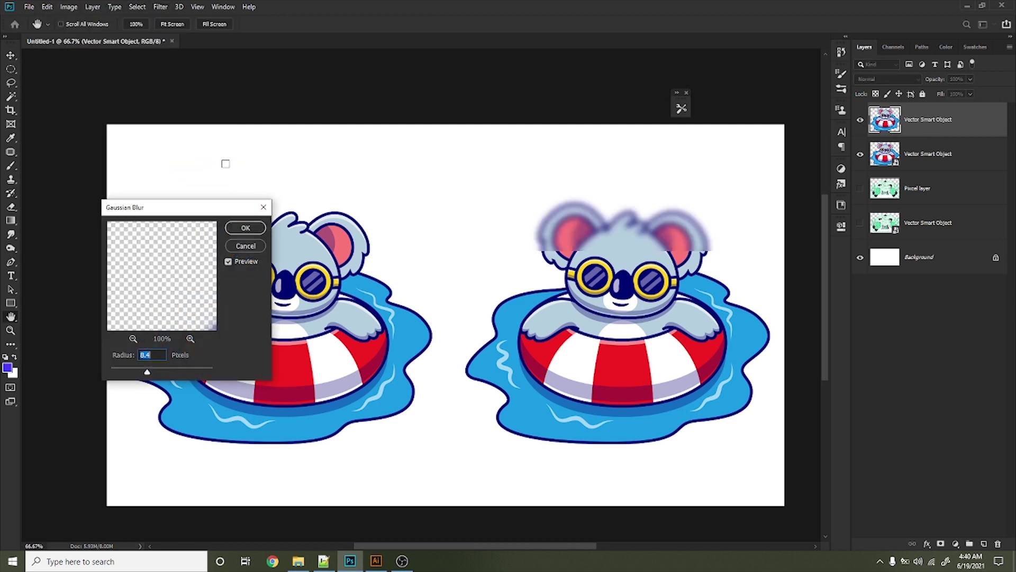
pyautogui.moveTo(127, 207); pyautogui.dragTo(552, 187)
pyautogui.click(560, 320)
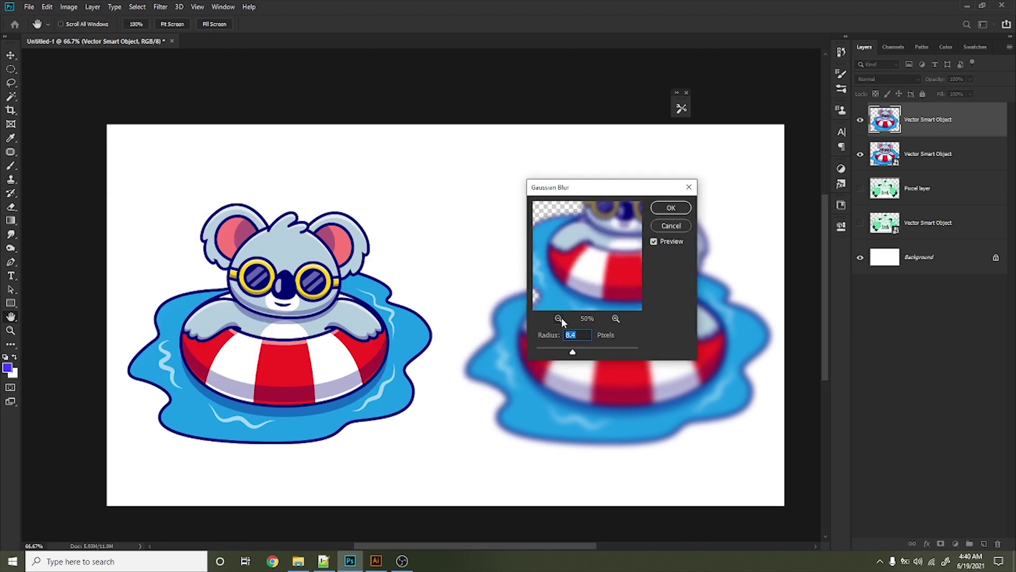
pyautogui.click(559, 318)
pyautogui.click(559, 319)
pyautogui.moveTo(573, 351)
pyautogui.mouseDown()
pyautogui.moveTo(603, 352)
pyautogui.moveTo(579, 353)
pyautogui.mouseUp()
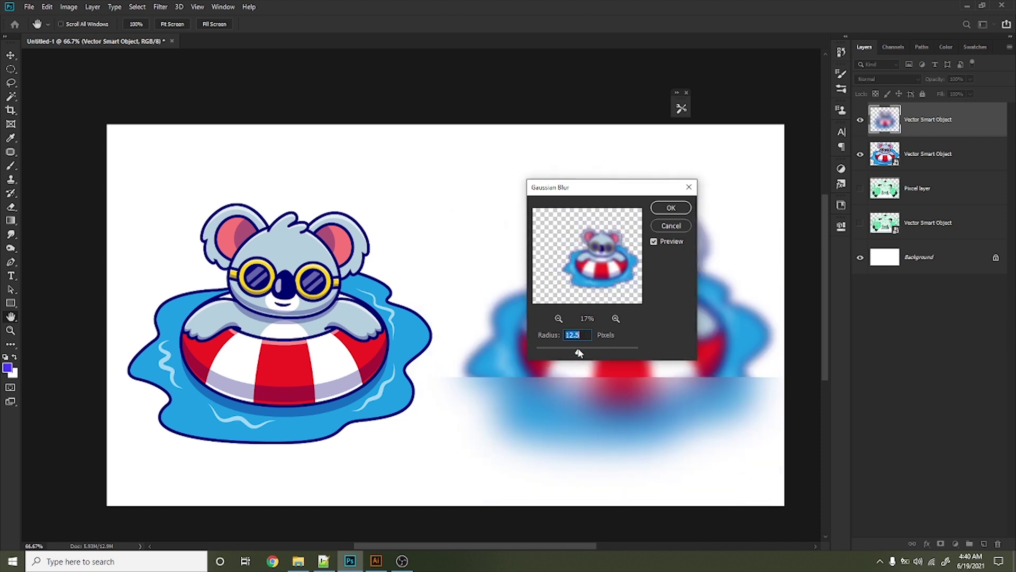
pyautogui.click(662, 209)
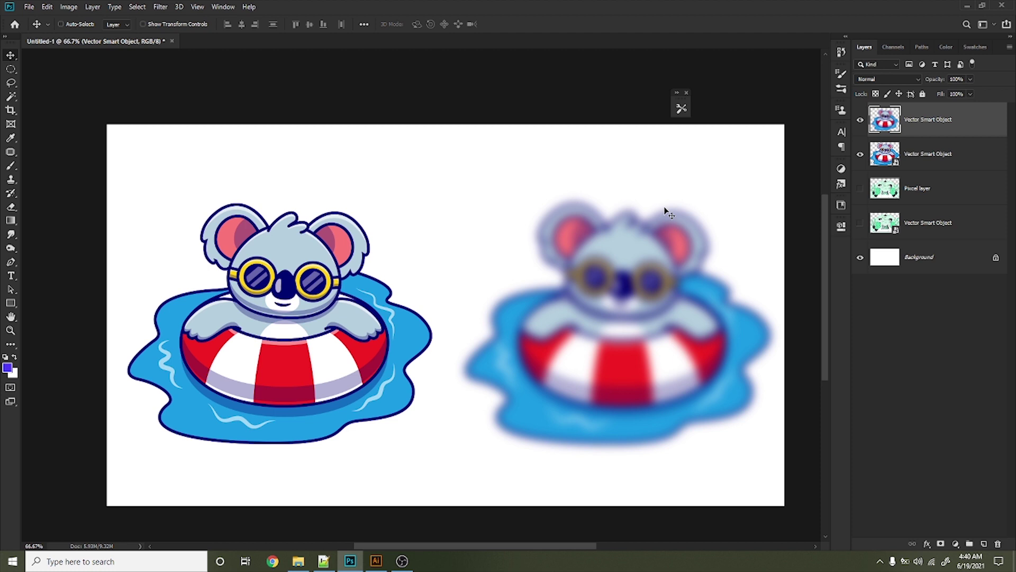
pyautogui.click(917, 158)
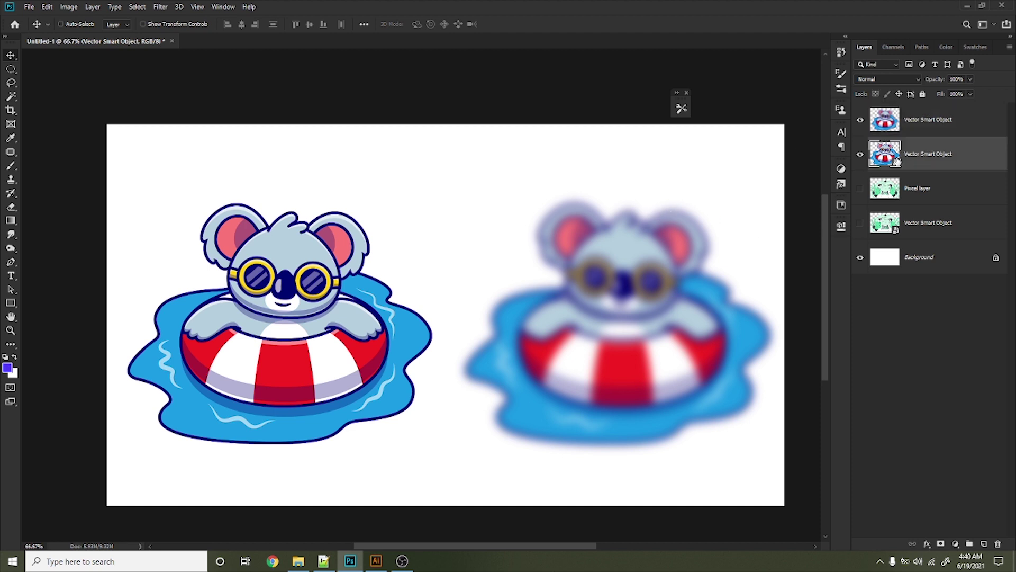
# Apply Gaussian Blur to the left koala's layer as a smart filter.
pyautogui.click(164, 6)
pyautogui.click(160, 6)
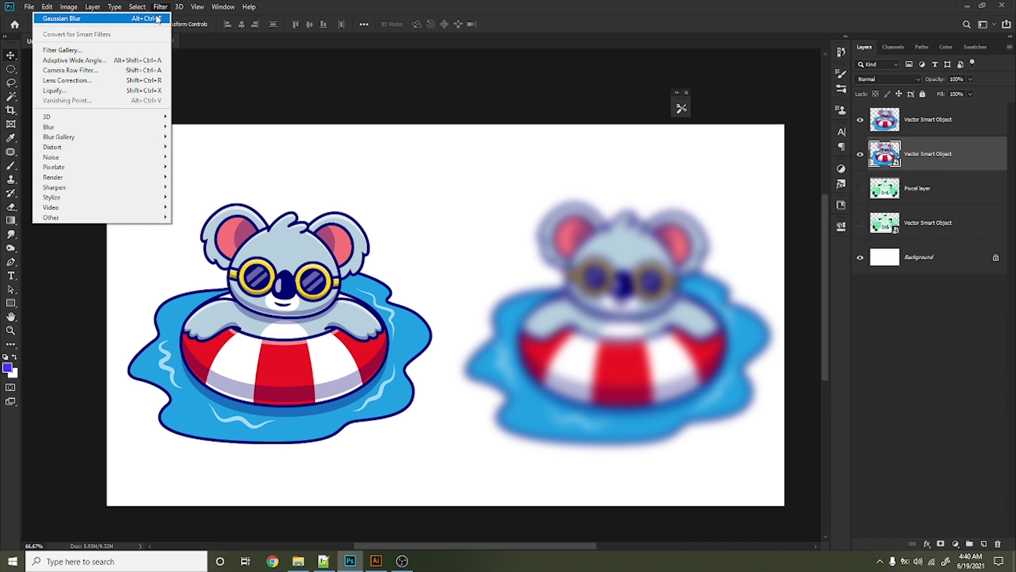
pyautogui.click(62, 18)
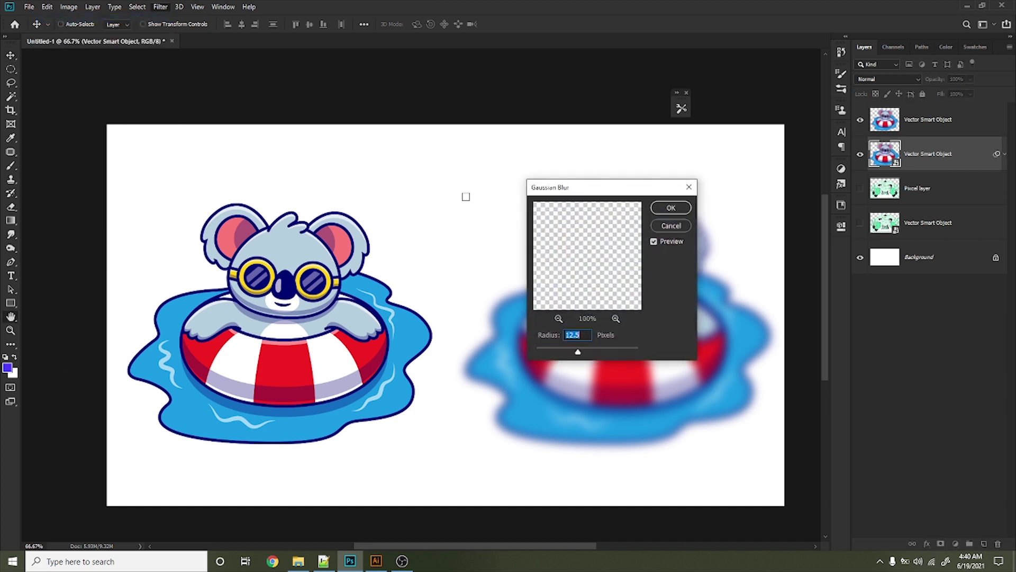
pyautogui.click(668, 207)
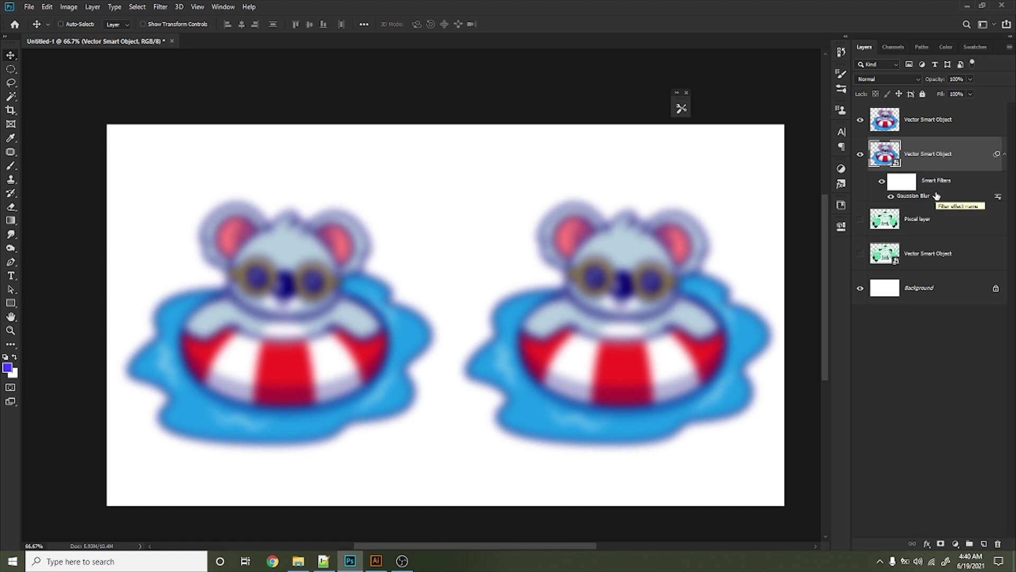
# Toggle the blur smart filter to compare, then lower its Radius.
pyautogui.click(891, 196)
pyautogui.click(890, 196)
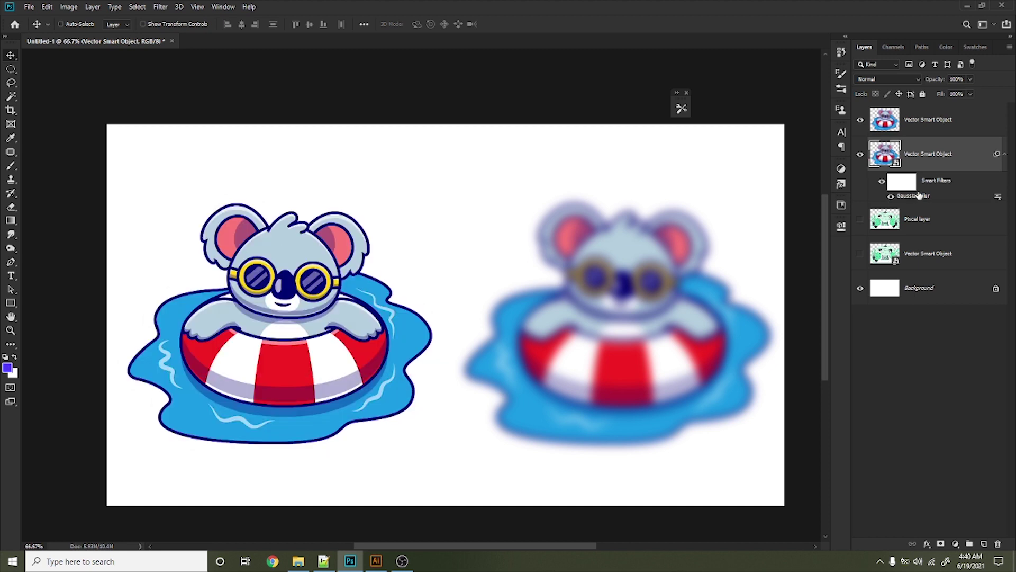
pyautogui.doubleClick(915, 196)
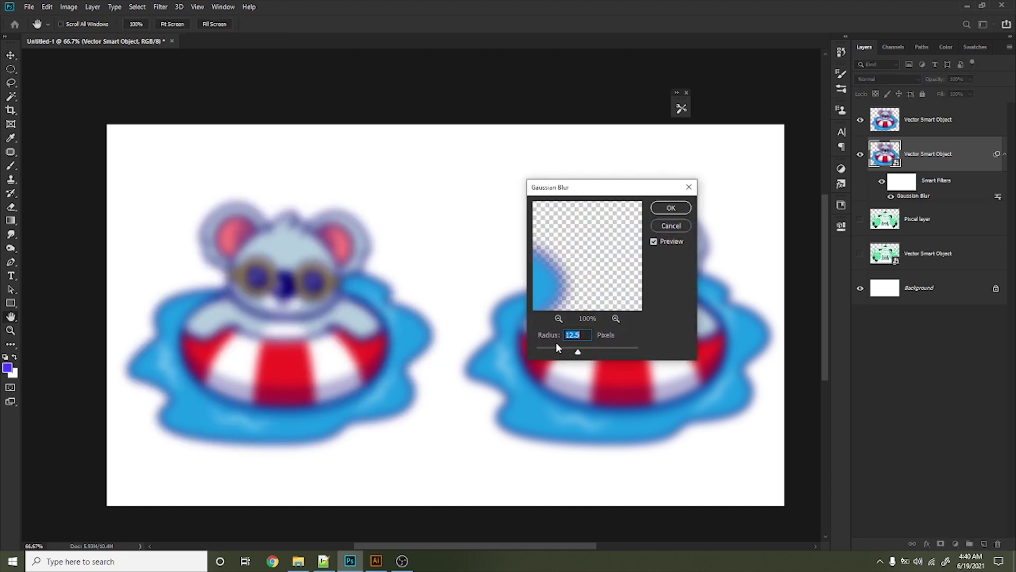
pyautogui.moveTo(549, 354)
pyautogui.mouseDown()
pyautogui.moveTo(614, 352)
pyautogui.moveTo(553, 351)
pyautogui.mouseUp()
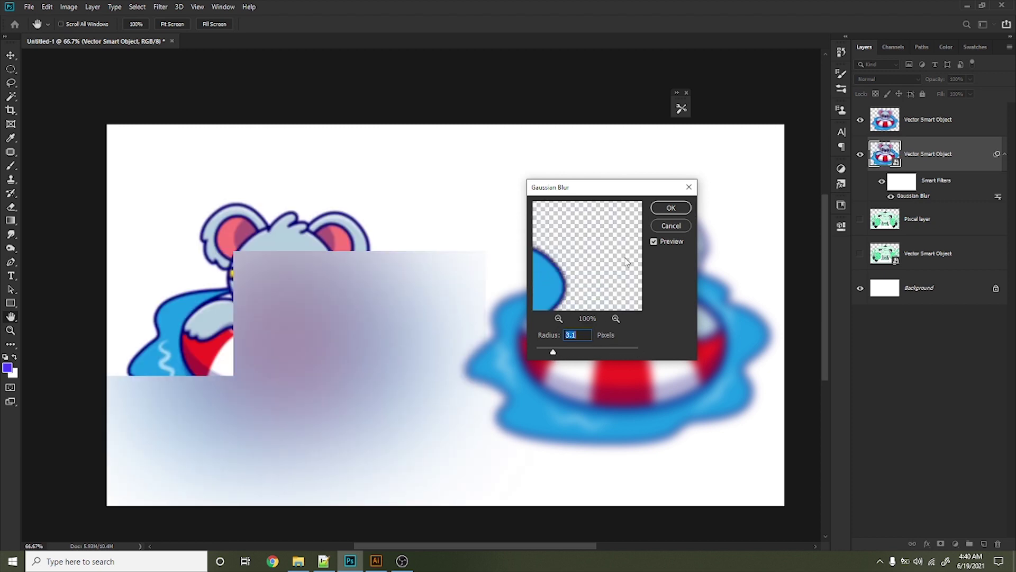
pyautogui.click(669, 208)
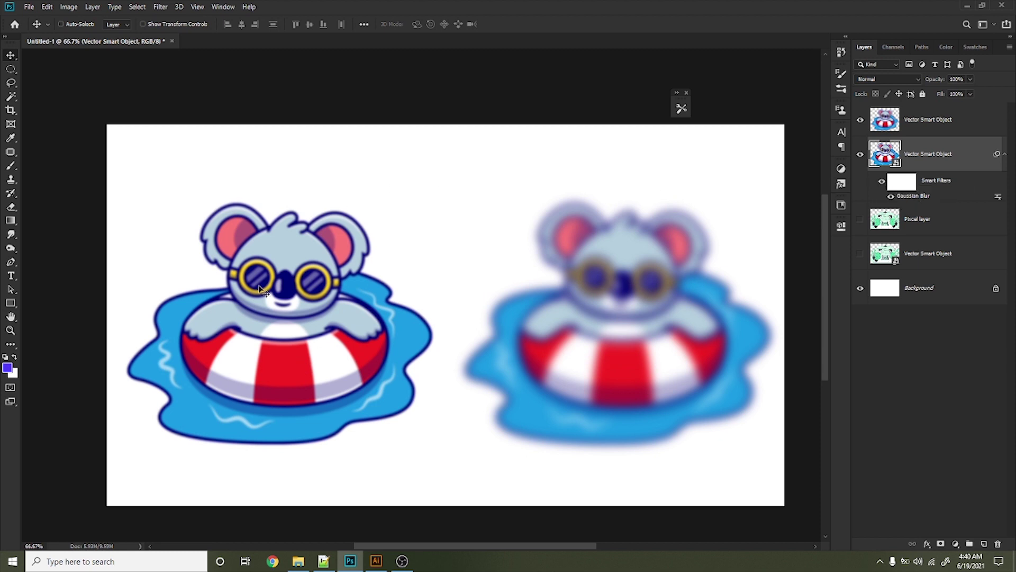
# Paint black on the Smart Filters mask to unblur the koala's goggles and head.
pyautogui.scroll(2, 260, 288)
pyautogui.scroll(2, 261, 279)
pyautogui.scroll(2, 263, 283)
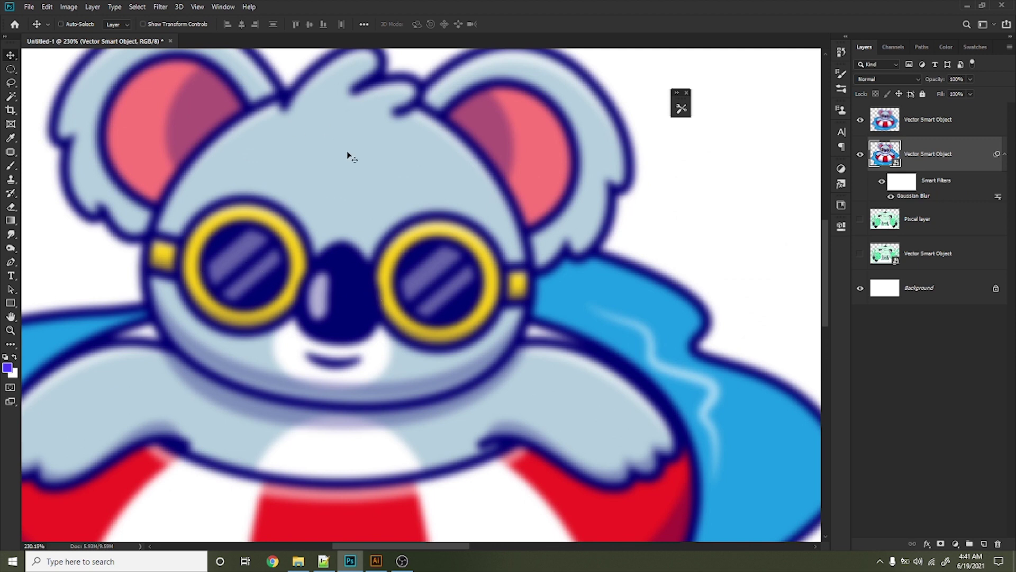
pyautogui.click(903, 185)
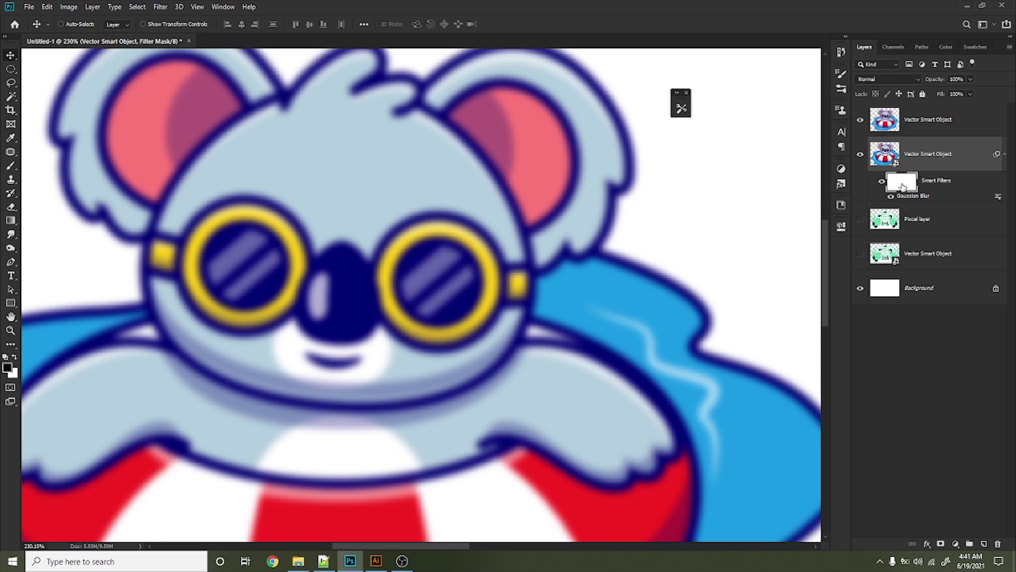
pyautogui.press('b')
pyautogui.moveTo(289, 254)
pyautogui.mouseDown()
pyautogui.moveTo(355, 126)
pyautogui.moveTo(402, 159)
pyautogui.moveTo(443, 249)
pyautogui.moveTo(241, 281)
pyautogui.moveTo(212, 263)
pyautogui.mouseUp()
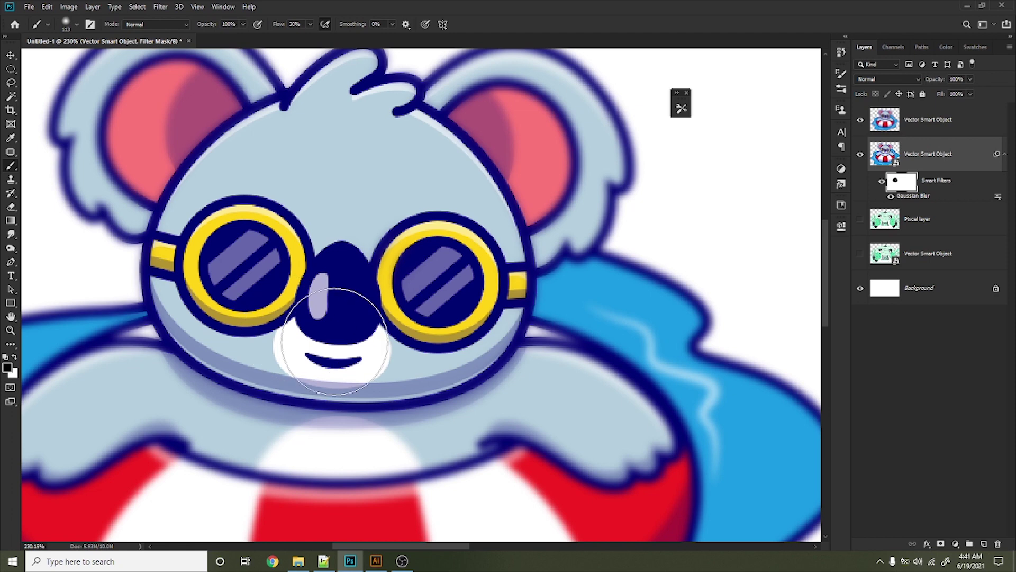
pyautogui.press('v')
# Shrink the brush for finer mask detail and swap the paint colours.
pyautogui.scroll(-2, 339, 346)
pyautogui.scroll(-3, 349, 352)
pyautogui.scroll(-2, 361, 356)
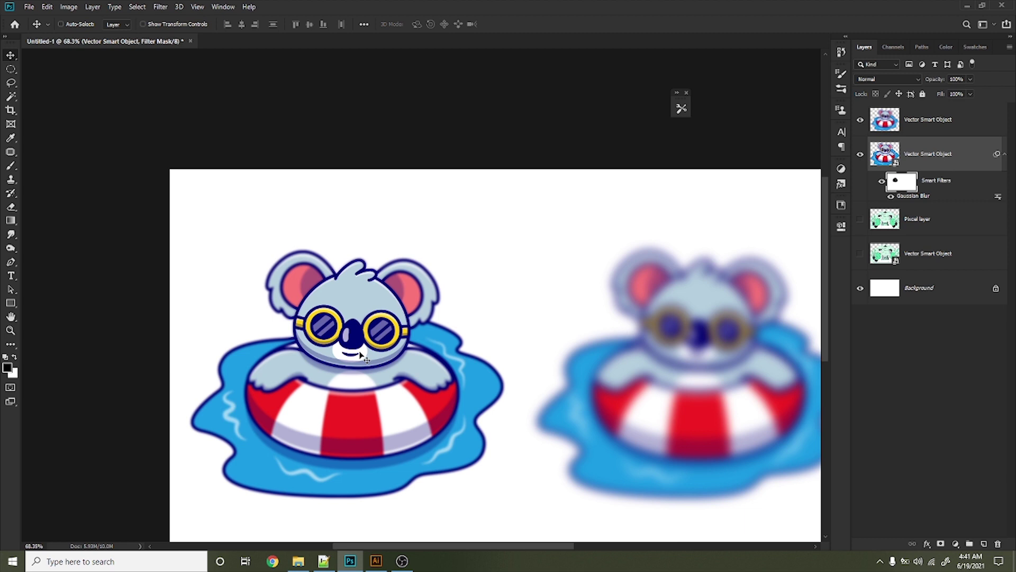
pyautogui.press('b')
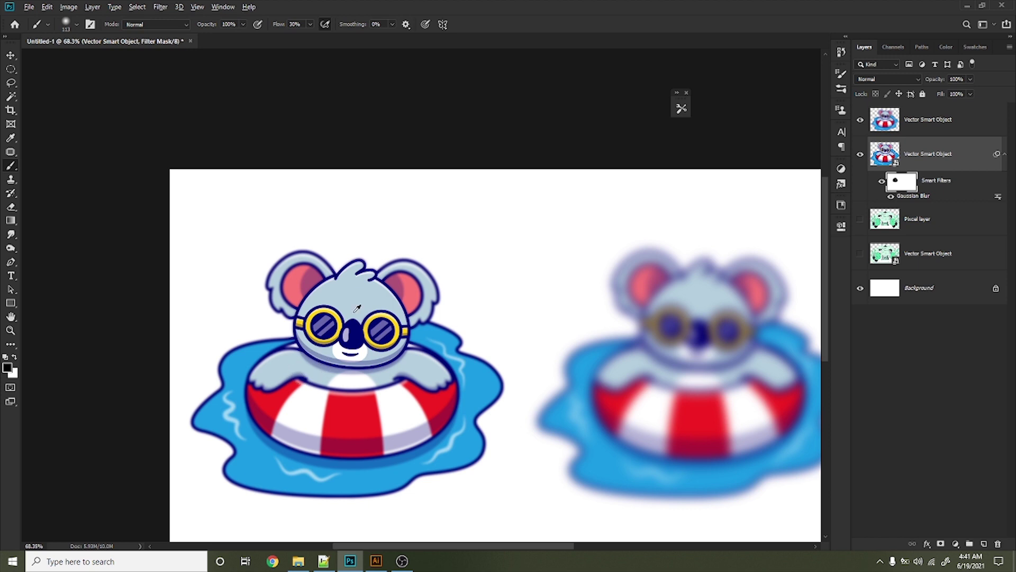
pyautogui.scroll(5, 357, 293)
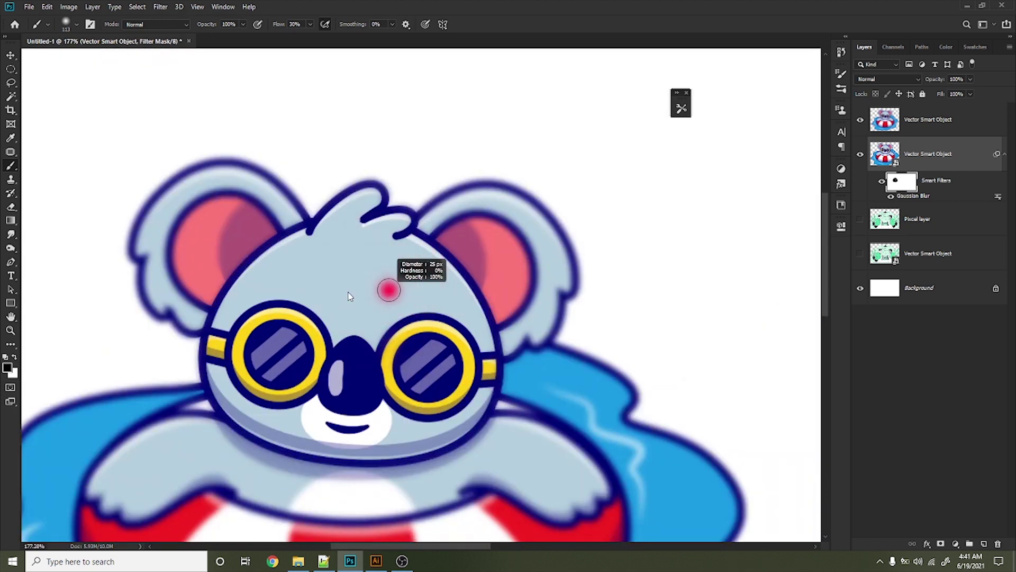
pyautogui.moveTo(363, 295); pyautogui.dragTo(347, 291)
pyautogui.scroll(2, 357, 284)
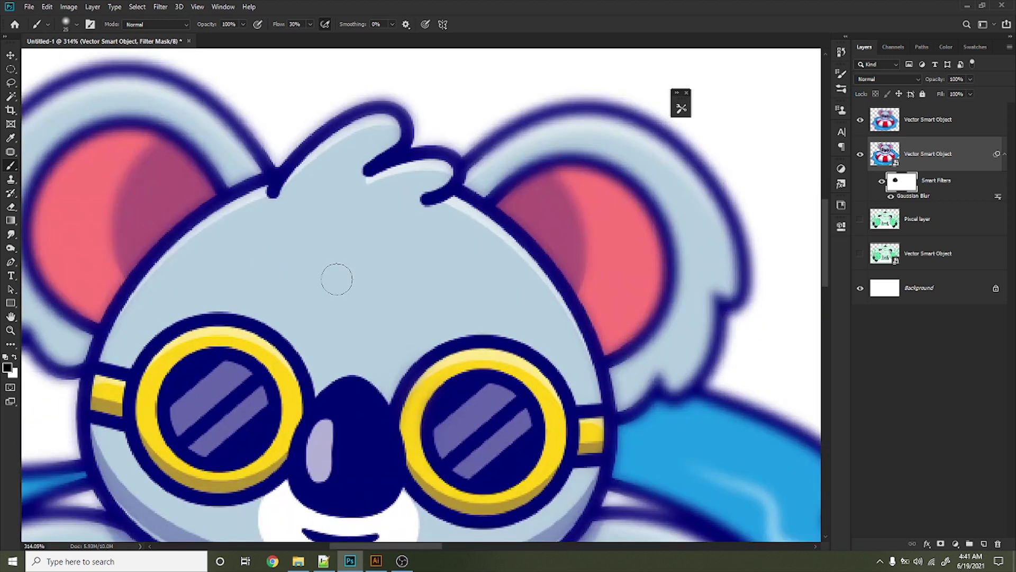
pyautogui.press('x')
# Open the left koala's smart object artwork in Adobe Illustrator.
pyautogui.click(897, 152)
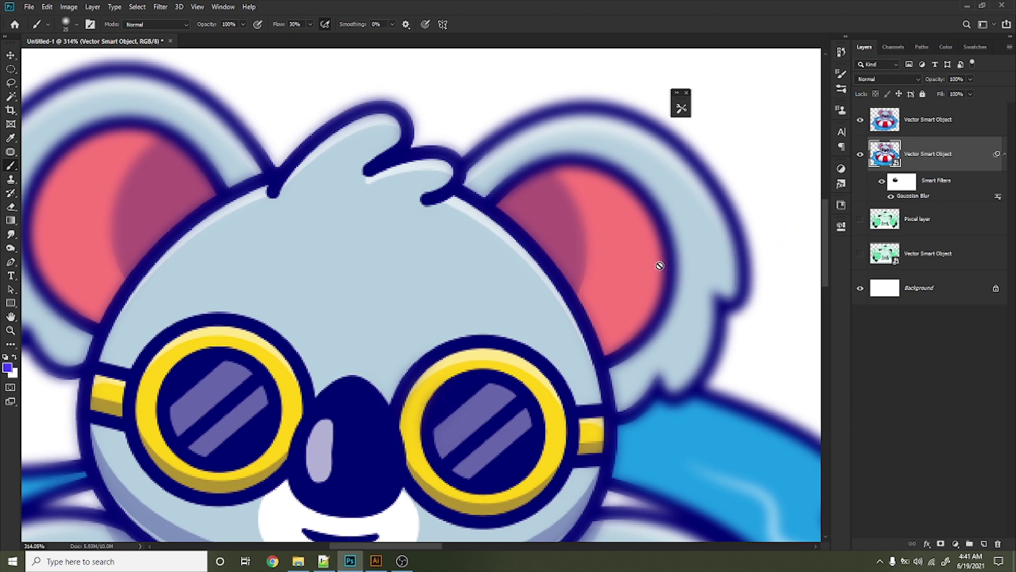
pyautogui.scroll(-1, 508, 299)
pyautogui.scroll(-1, 509, 299)
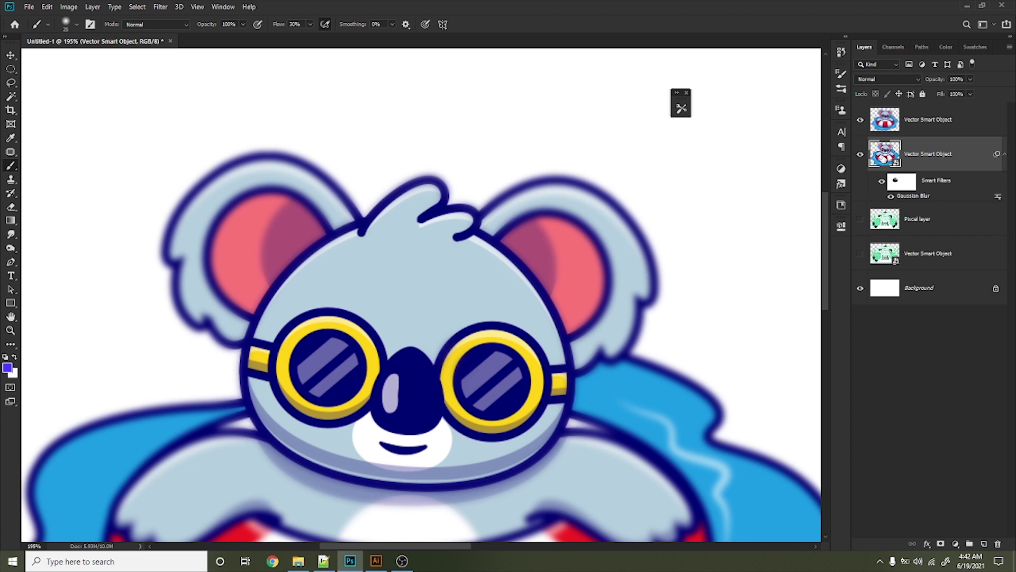
pyautogui.doubleClick(884, 154)
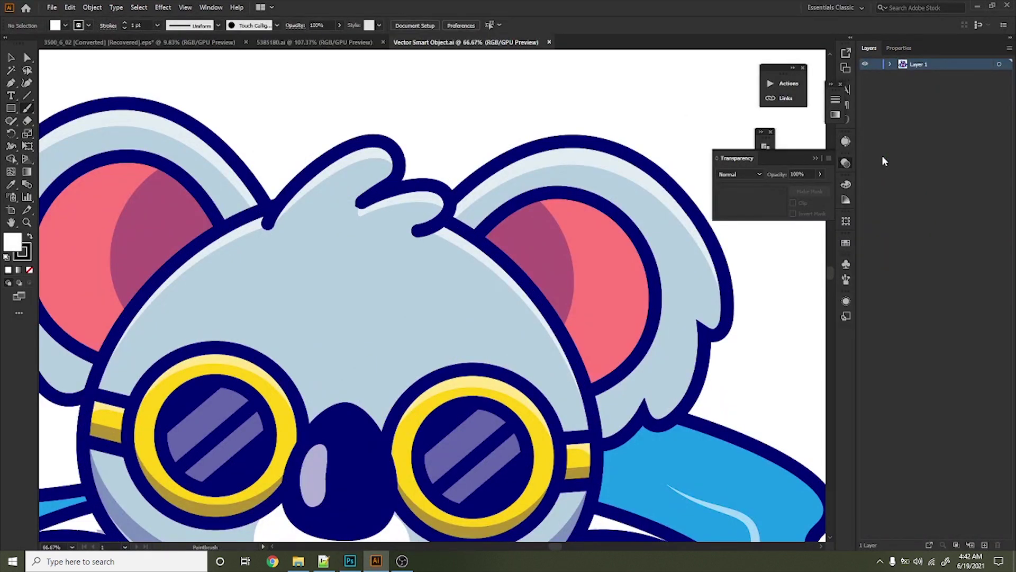
# Try a forehead stroke, undo it, and browse the brush style choices.
pyautogui.moveTo(226, 268); pyautogui.dragTo(242, 265)
pyautogui.moveTo(388, 255); pyautogui.dragTo(432, 268)
pyautogui.hotkey('ctrl', 'z')
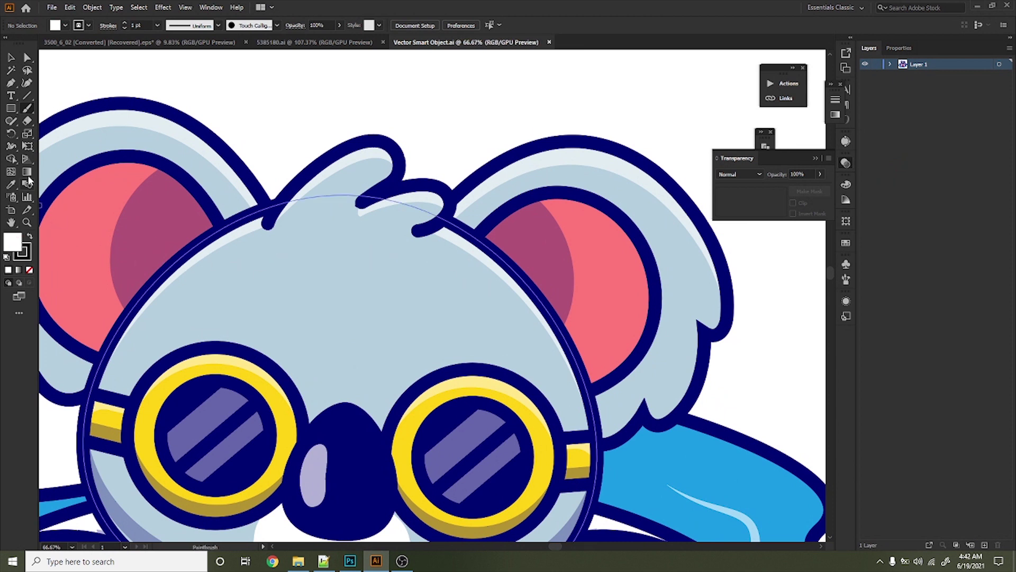
pyautogui.click(256, 26)
pyautogui.press('Escape')
# Draw a curved black line across the koala's forehead and save it back to Photoshop.
pyautogui.moveTo(219, 284); pyautogui.dragTo(460, 319)
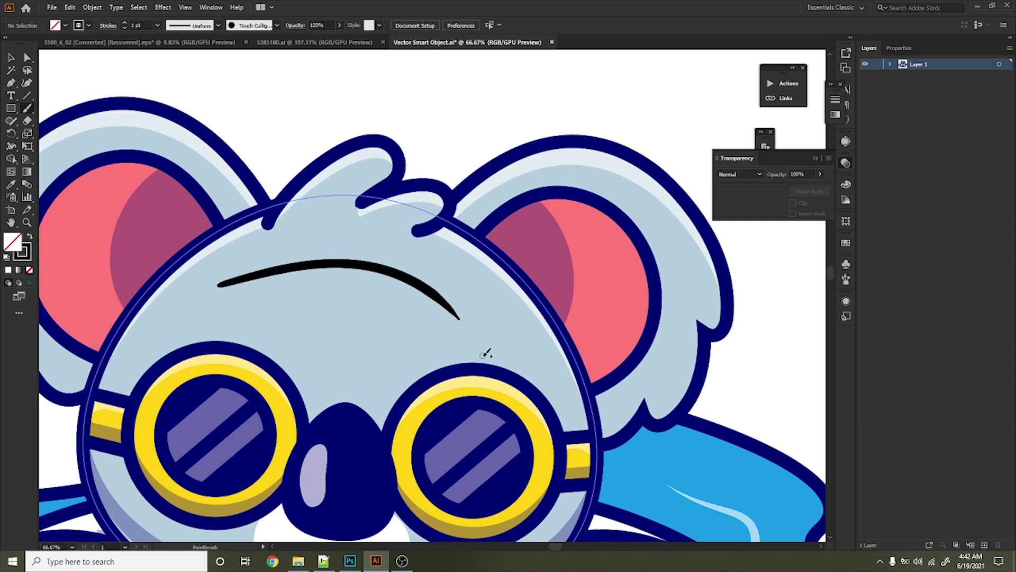
pyautogui.press('v')
pyautogui.press('b')
pyautogui.hotkey('ctrl', 's')
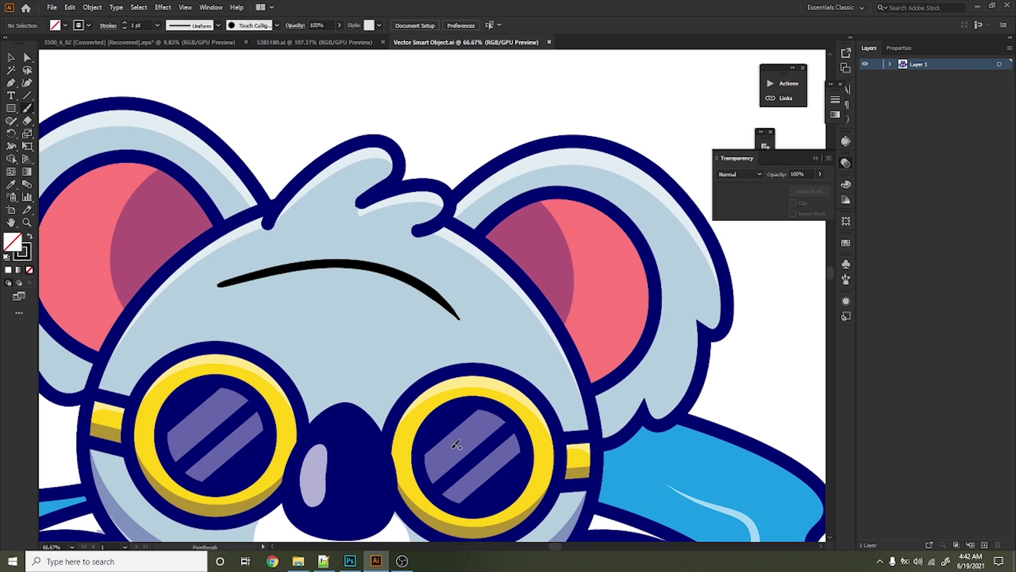
pyautogui.click(350, 561)
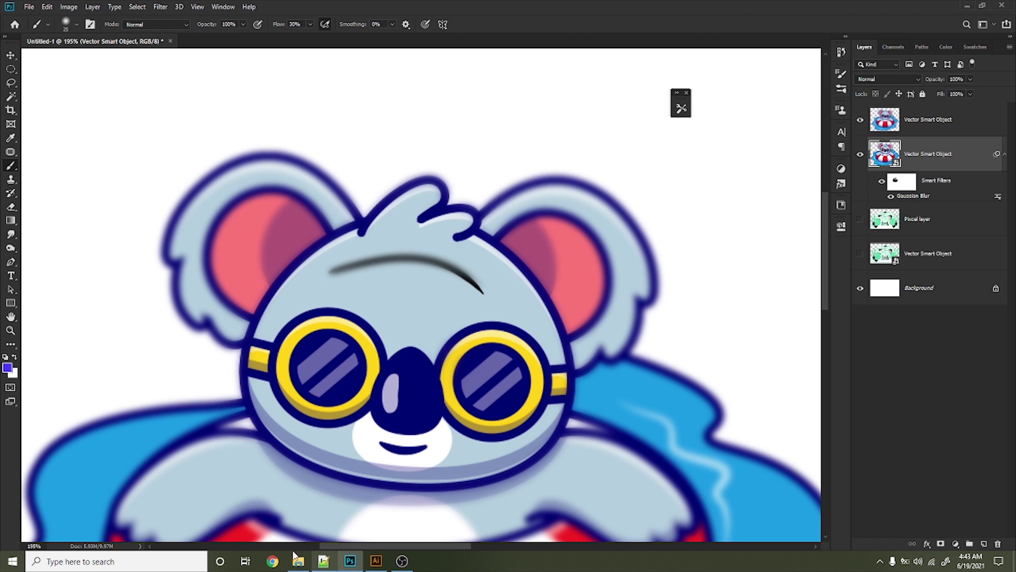
# Check the artwork in Illustrator, then toggle the left koala's smart filters off and on.
pyautogui.click(376, 561)
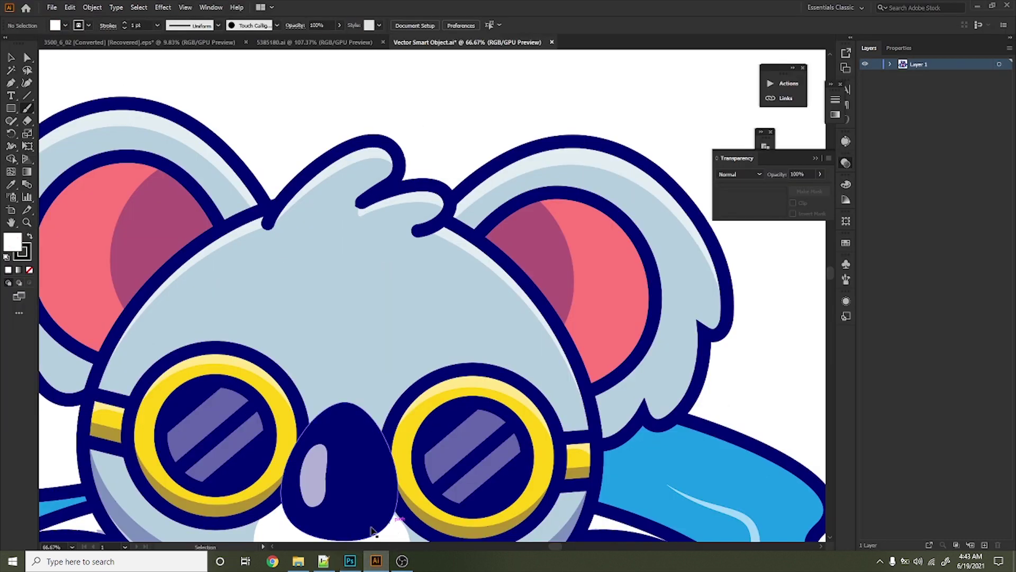
pyautogui.click(349, 561)
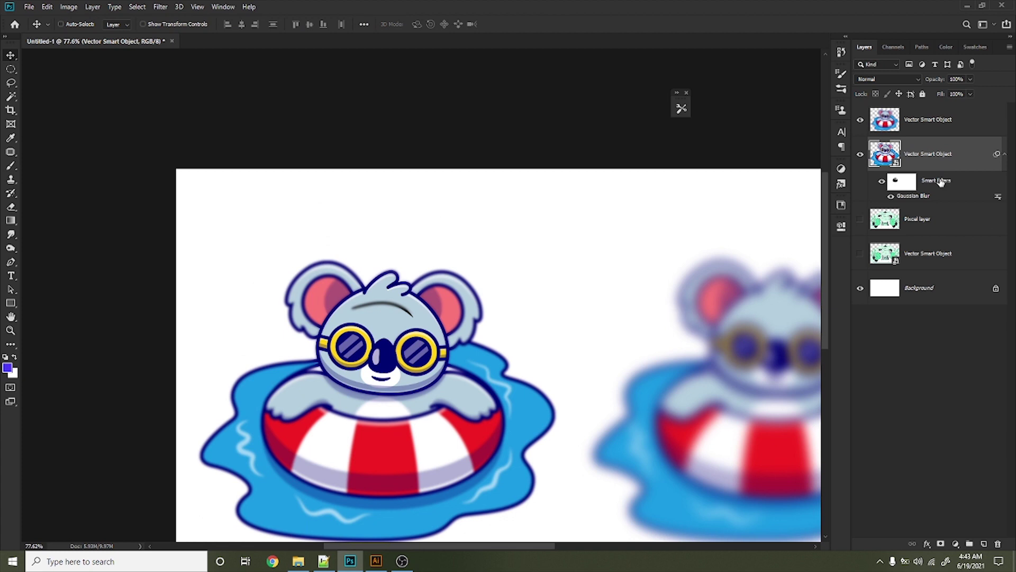
pyautogui.rightClick(940, 181)
pyautogui.click(904, 186)
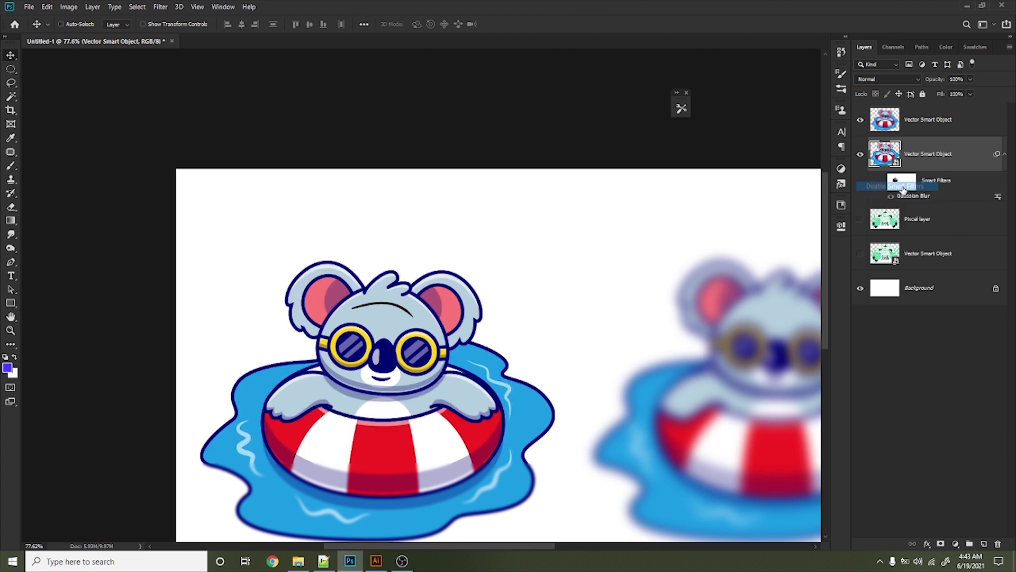
pyautogui.rightClick(953, 188)
pyautogui.click(925, 208)
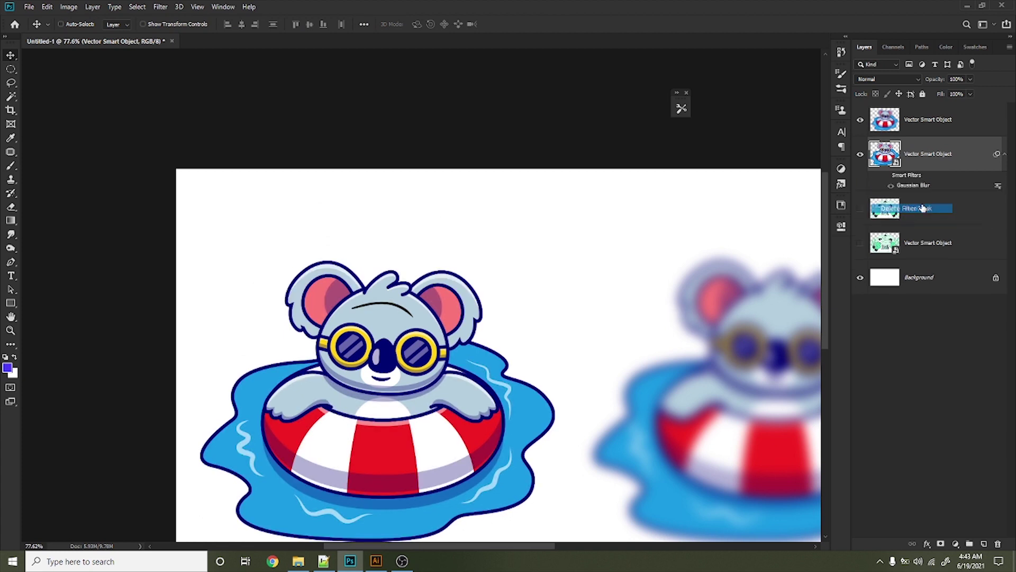
# Clear all smart filters from the second Vector Smart Object layer.
pyautogui.rightClick(932, 179)
pyautogui.click(883, 209)
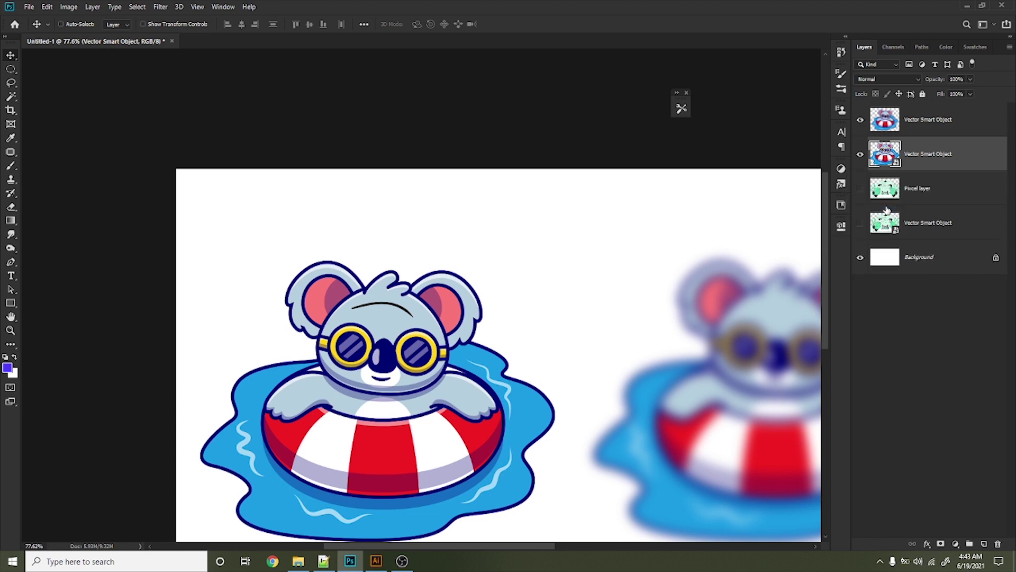
pyautogui.doubleClick(399, 302)
pyautogui.click(421, 272)
pyautogui.hotkey('ctrl', 's')
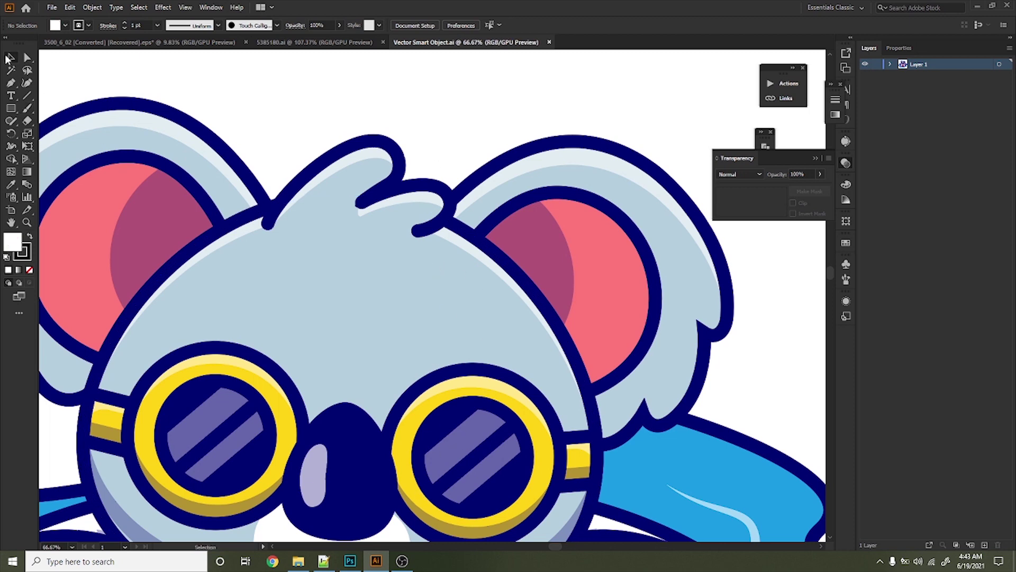
pyautogui.click(348, 560)
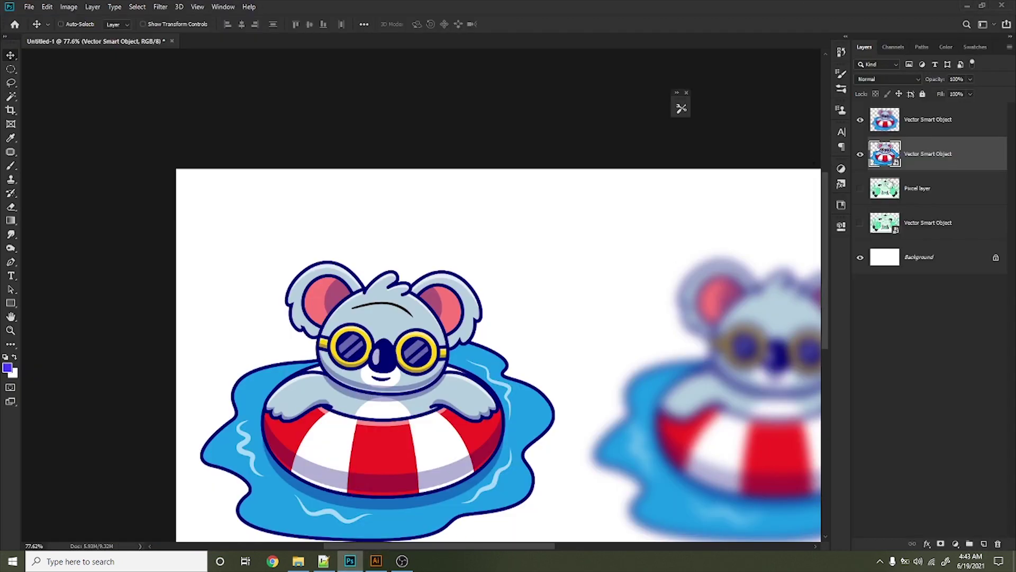
pyautogui.doubleClick(883, 152)
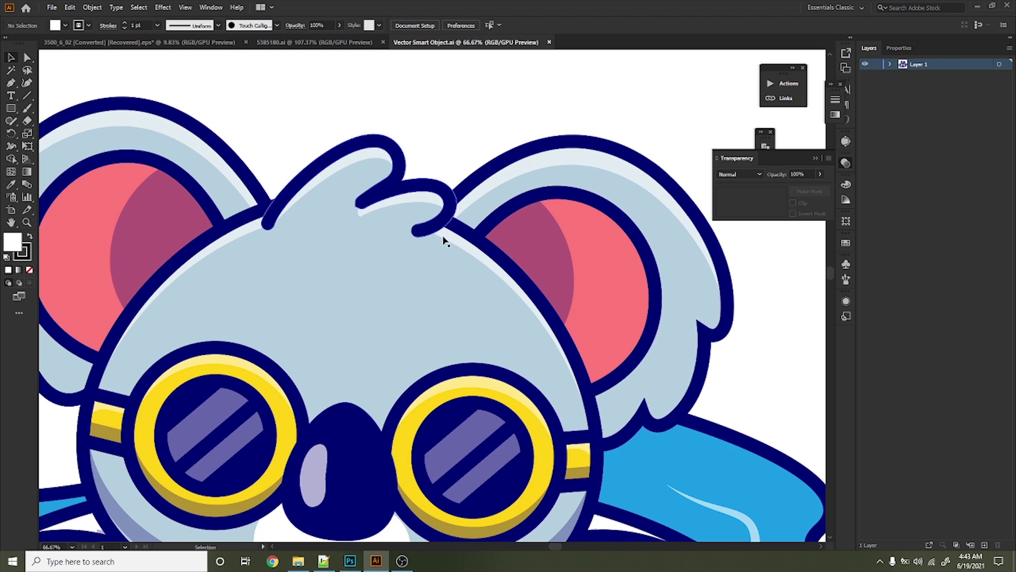
pyautogui.click(350, 560)
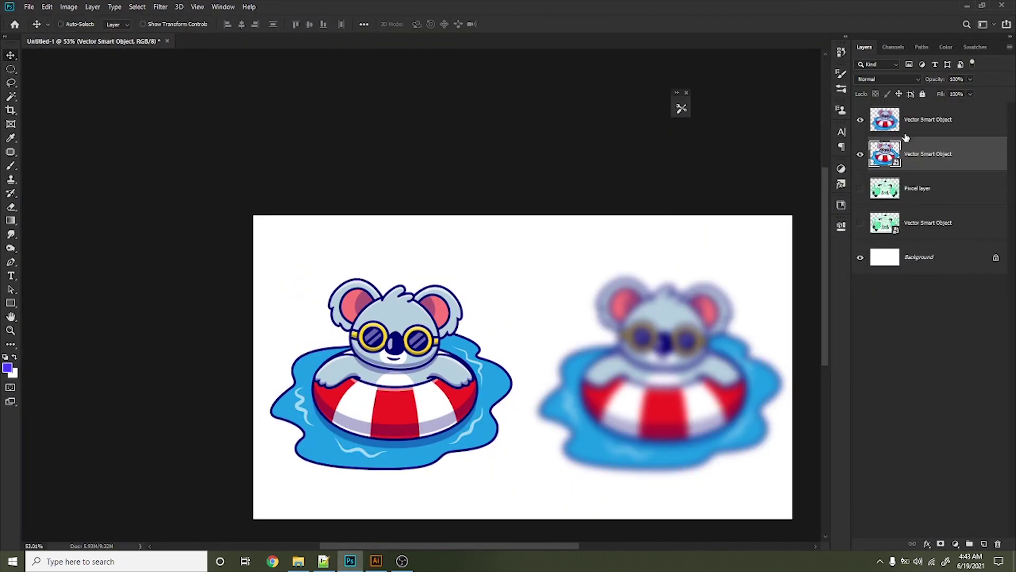
# Delete the blurred koala, scale the remaining koala down and convert it to a Smart Object.
pyautogui.click(906, 135)
pyautogui.press('Delete')
pyautogui.hotkey('ctrl', 't')
pyautogui.moveTo(512, 469); pyautogui.dragTo(377, 387)
pyautogui.press('Return')
pyautogui.rightClick(932, 120)
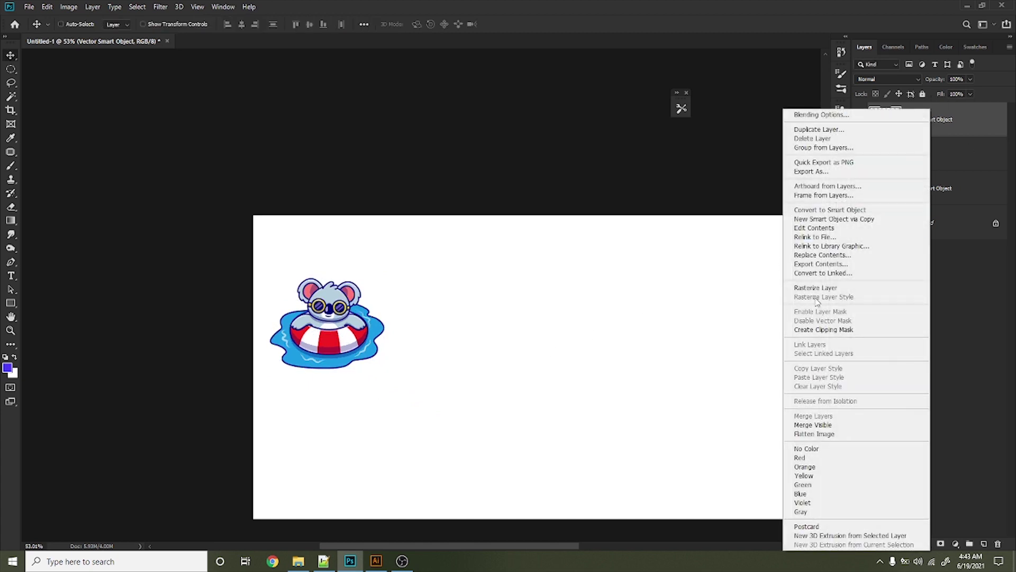
pyautogui.click(835, 210)
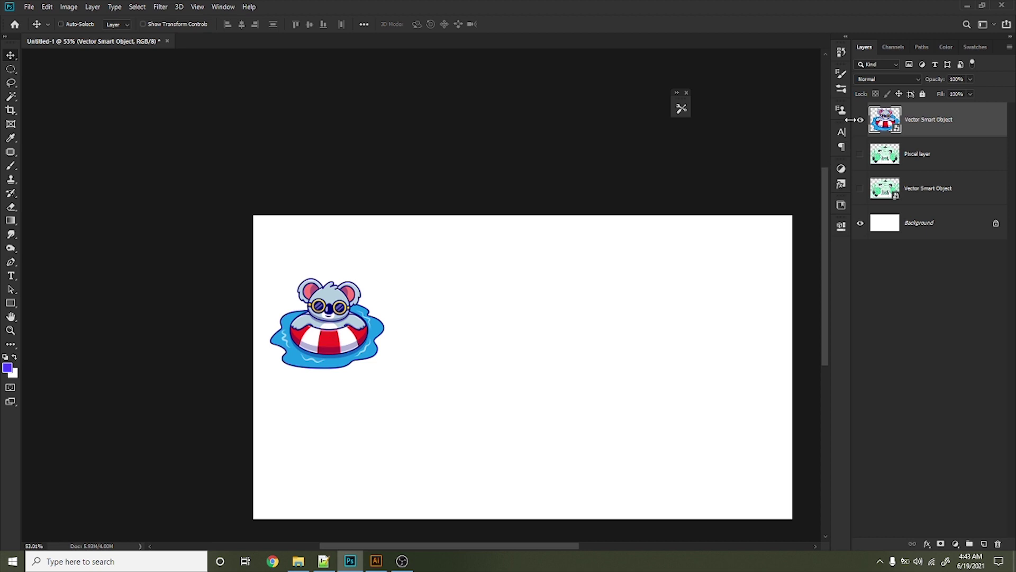
# Copy the koala twice to the right and space the three copies evenly.
pyautogui.doubleClick(881, 119)
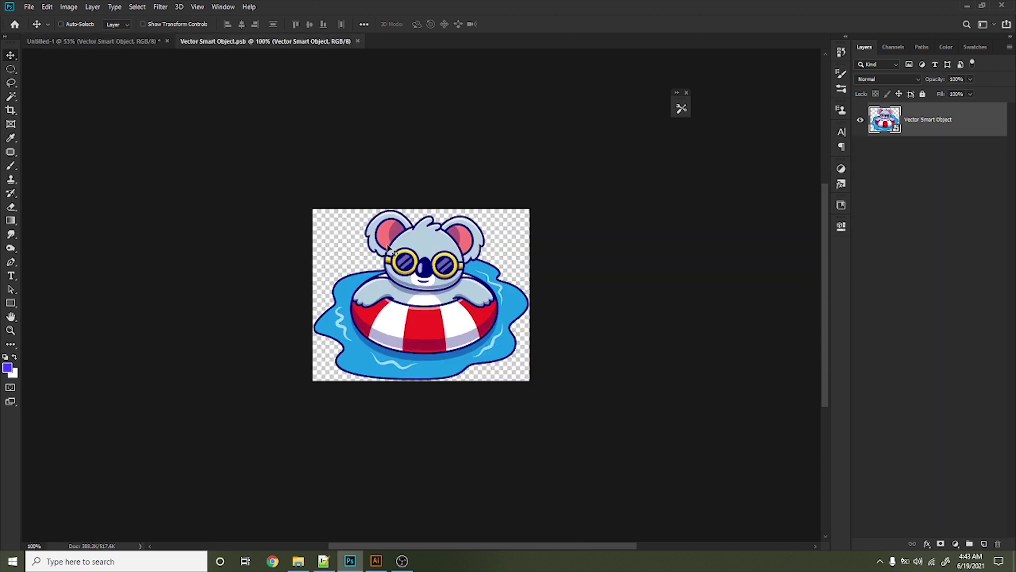
pyautogui.click(357, 42)
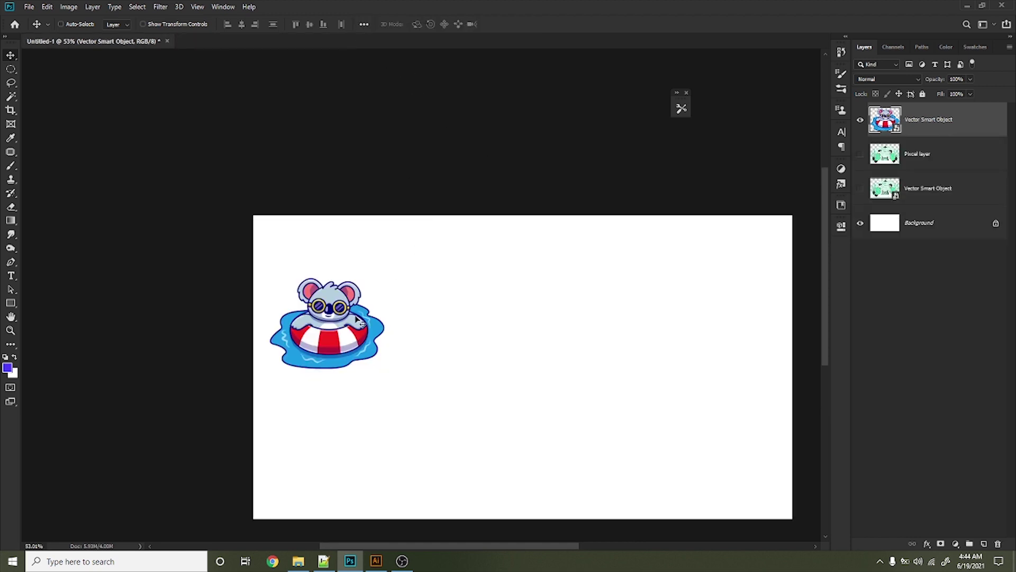
pyautogui.moveTo(326, 347)
pyautogui.mouseDown()
pyautogui.moveTo(514, 347)
pyautogui.moveTo(660, 328)
pyautogui.mouseUp()
pyautogui.moveTo(532, 341); pyautogui.dragTo(526, 341)
pyautogui.keyDown('ctrl'); pyautogui.click(517, 348); pyautogui.keyUp('ctrl')
pyautogui.hotkey('shift', 'Left')
pyautogui.hotkey('shift', 'Left')
pyautogui.hotkey('shift', 'Left')
pyautogui.hotkey('shift', 'Left')
pyautogui.hotkey('shift', 'Left')
pyautogui.hotkey('shift', 'Left')
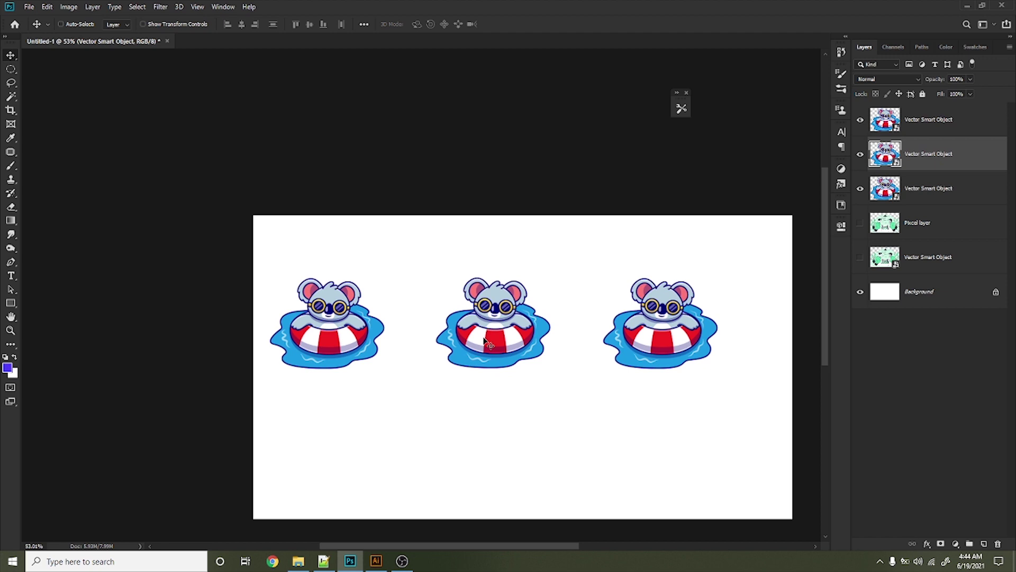
pyautogui.doubleClick(884, 153)
pyautogui.scroll(3, 407, 224)
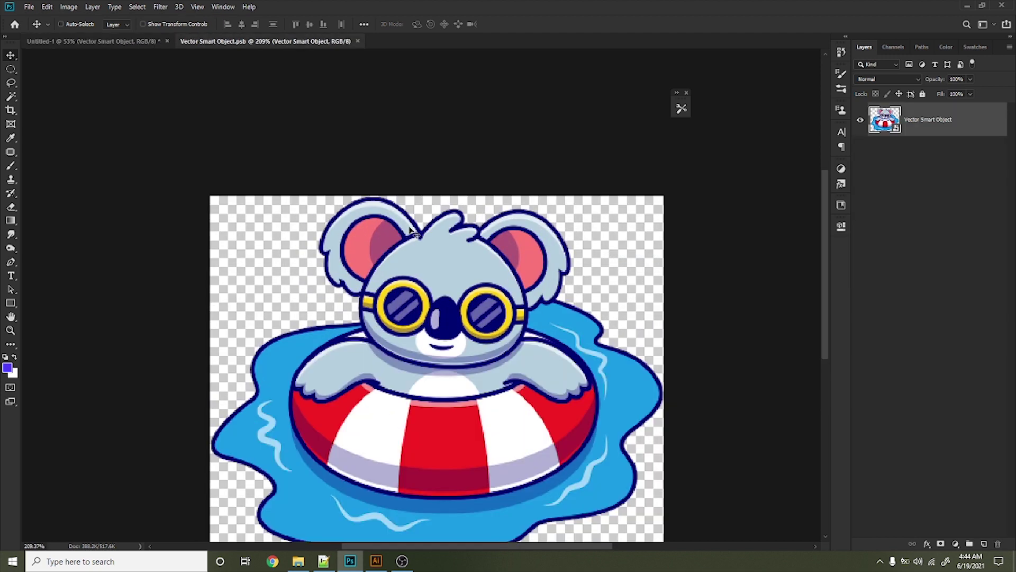
pyautogui.press('b')
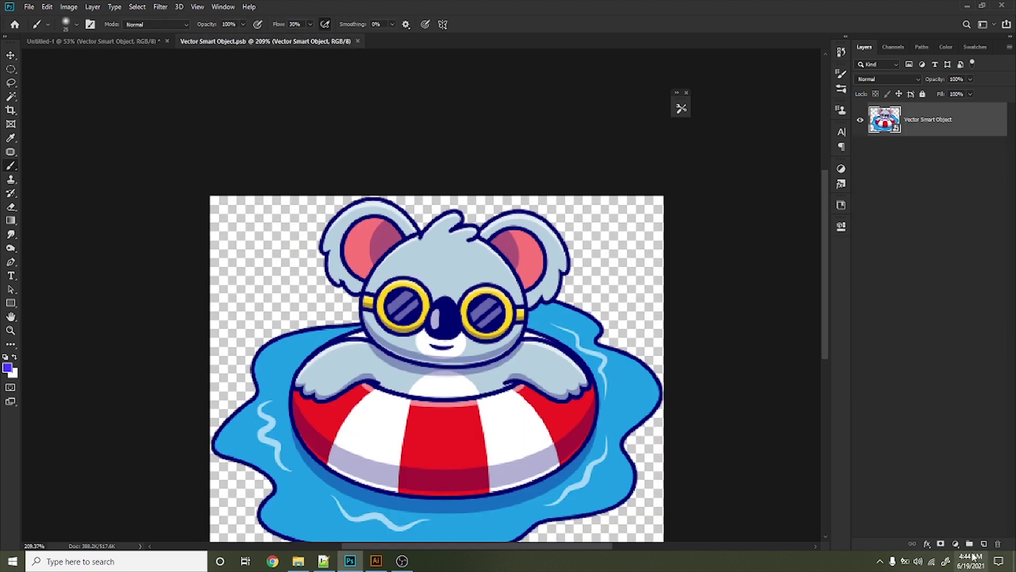
pyautogui.click(983, 543)
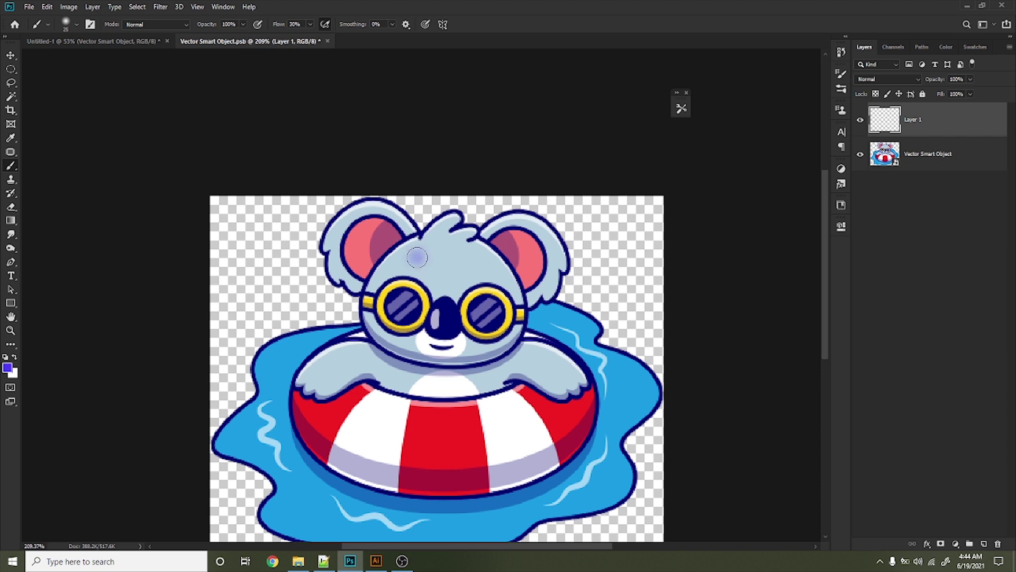
pyautogui.moveTo(413, 258); pyautogui.dragTo(490, 265)
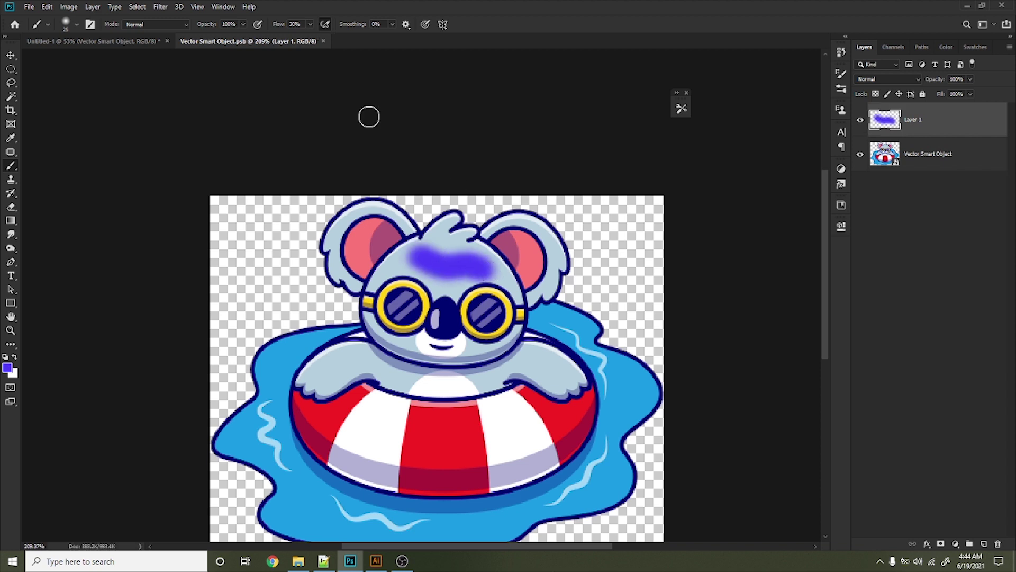
pyautogui.hotkey('ctrl', 's')
pyautogui.click(117, 42)
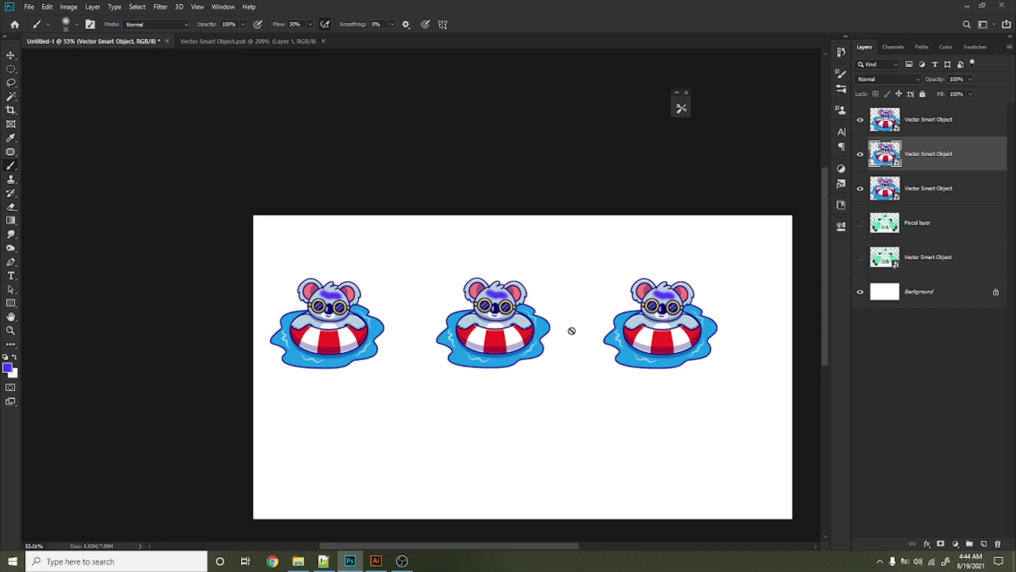
pyautogui.click(260, 43)
pyautogui.press('Delete')
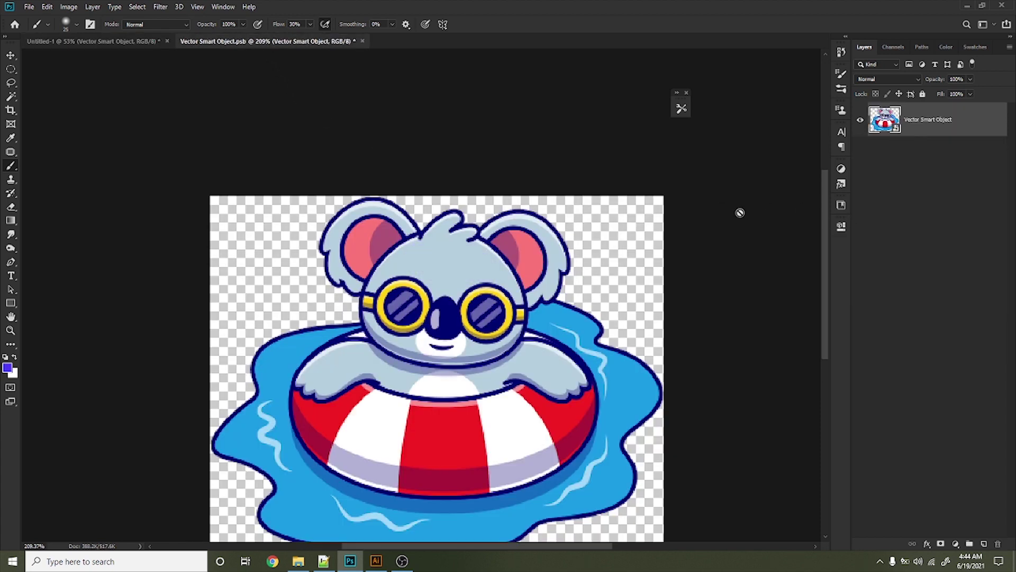
pyautogui.click(118, 41)
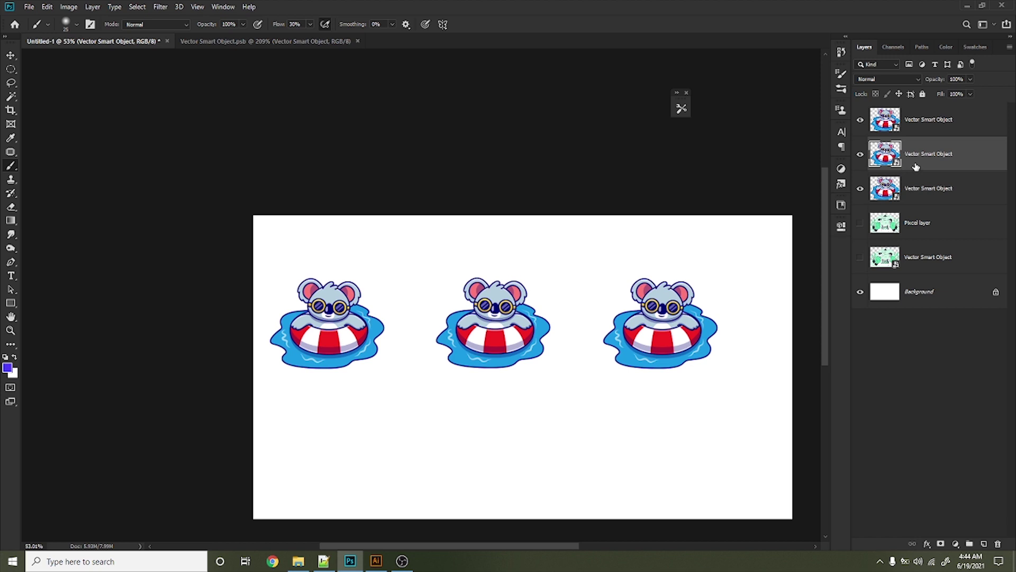
pyautogui.rightClick(979, 149)
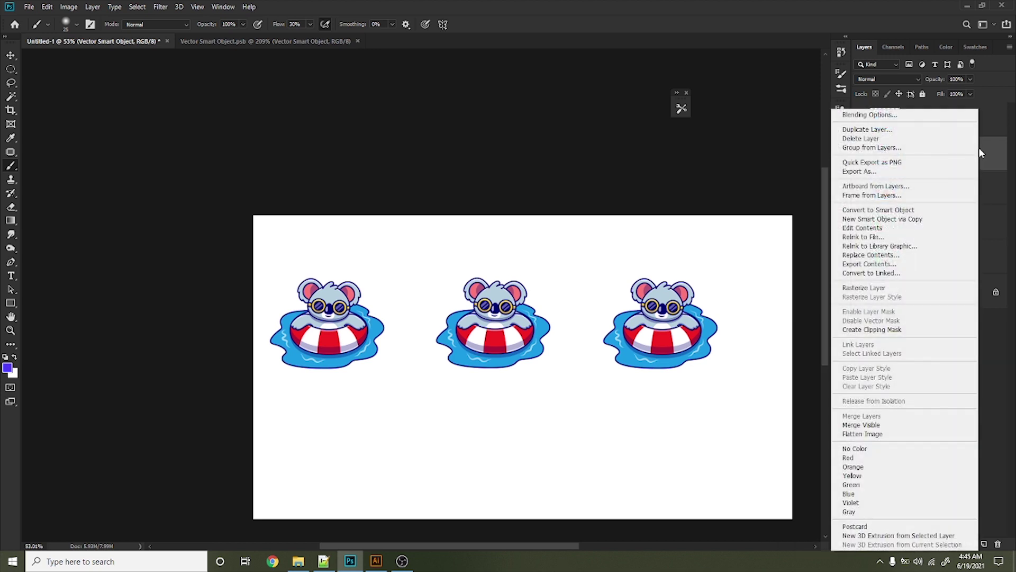
# Make an independent koala smart-object copy and move it below the middle koala.
pyautogui.click(921, 220)
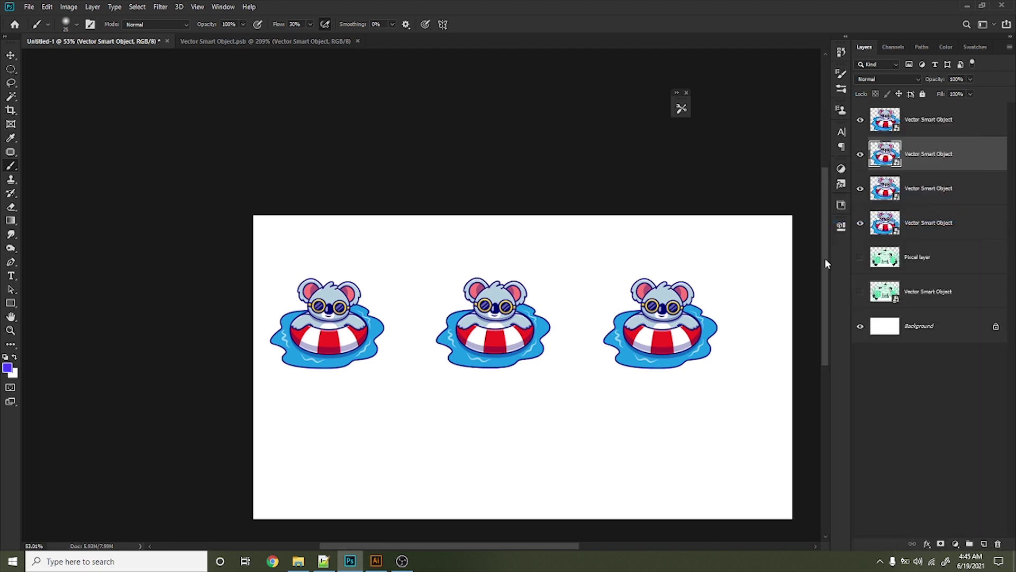
pyautogui.press('v')
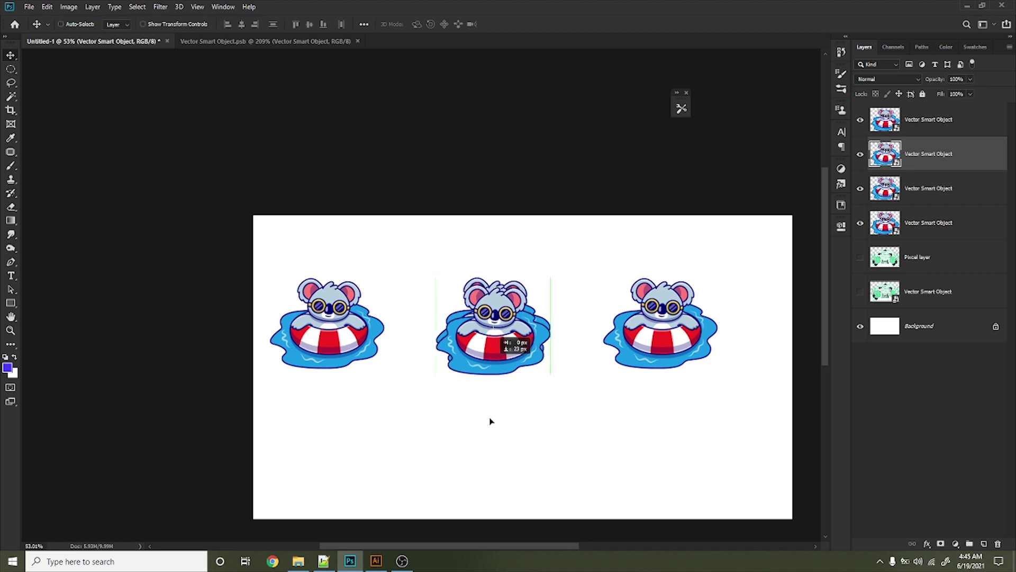
pyautogui.moveTo(493, 342); pyautogui.dragTo(492, 466)
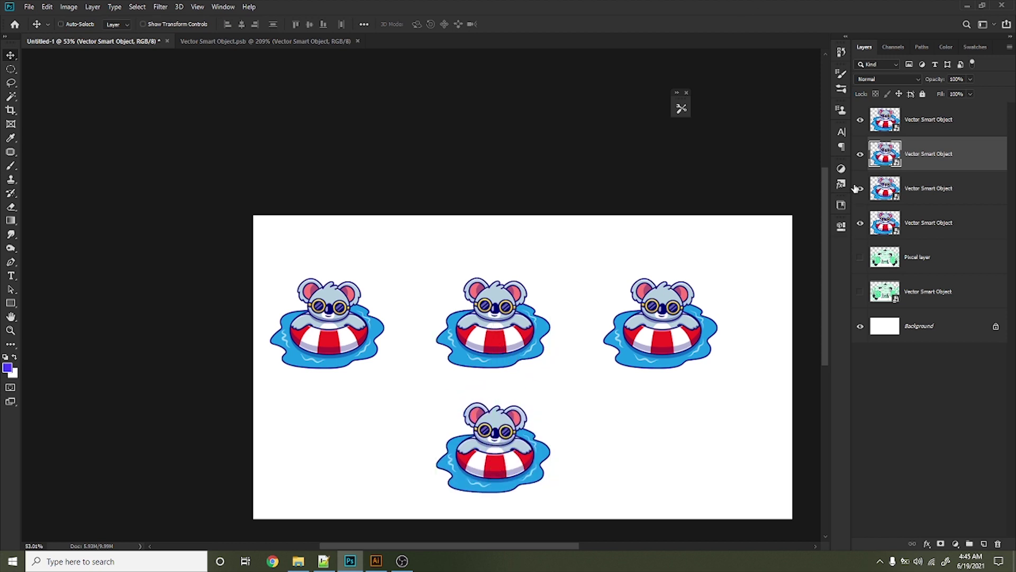
# Paint a purple streak across the copy's forehead on a new layer and save its contents.
pyautogui.doubleClick(890, 150)
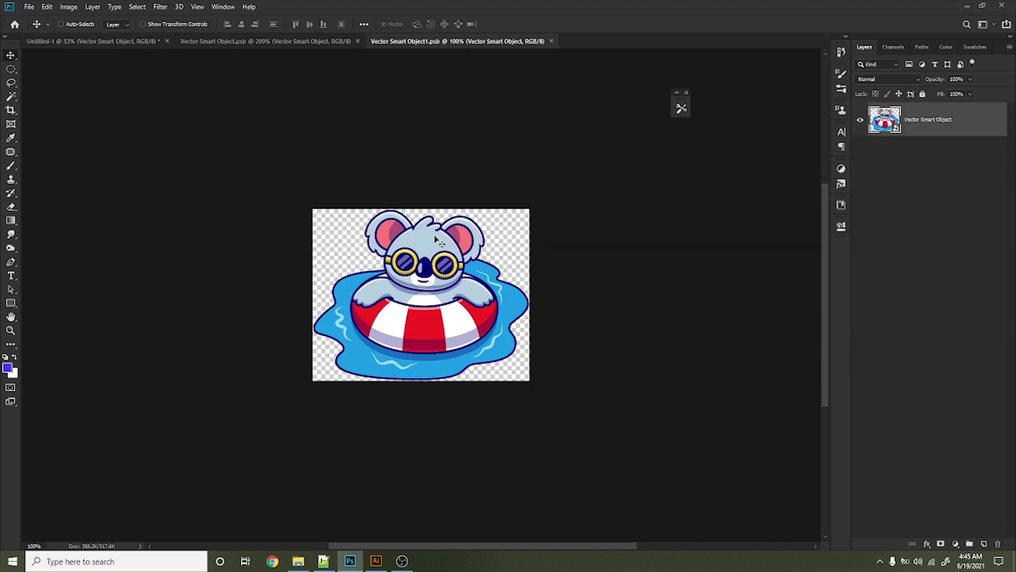
pyautogui.scroll(2, 436, 238)
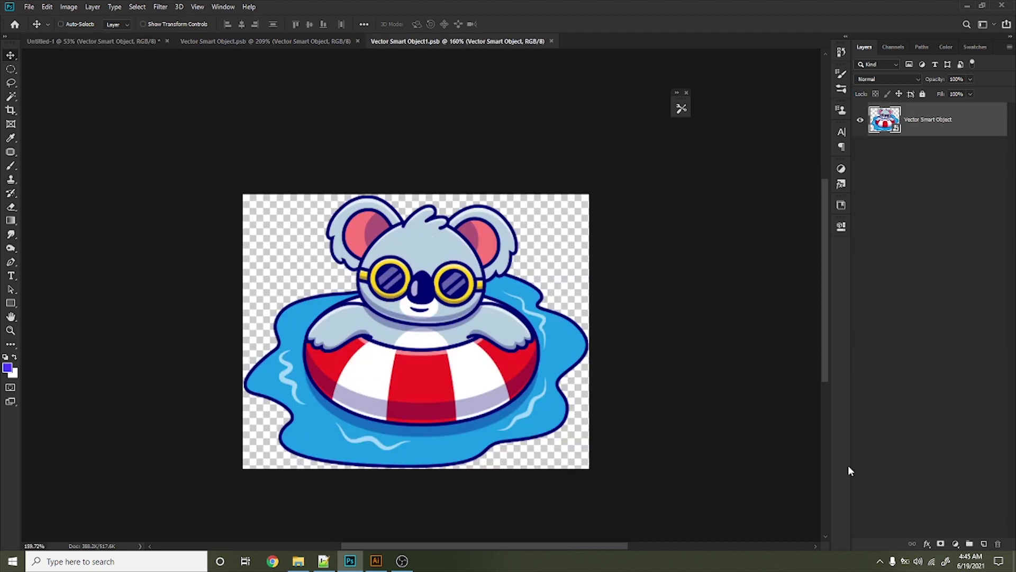
pyautogui.click(983, 543)
pyautogui.press('b')
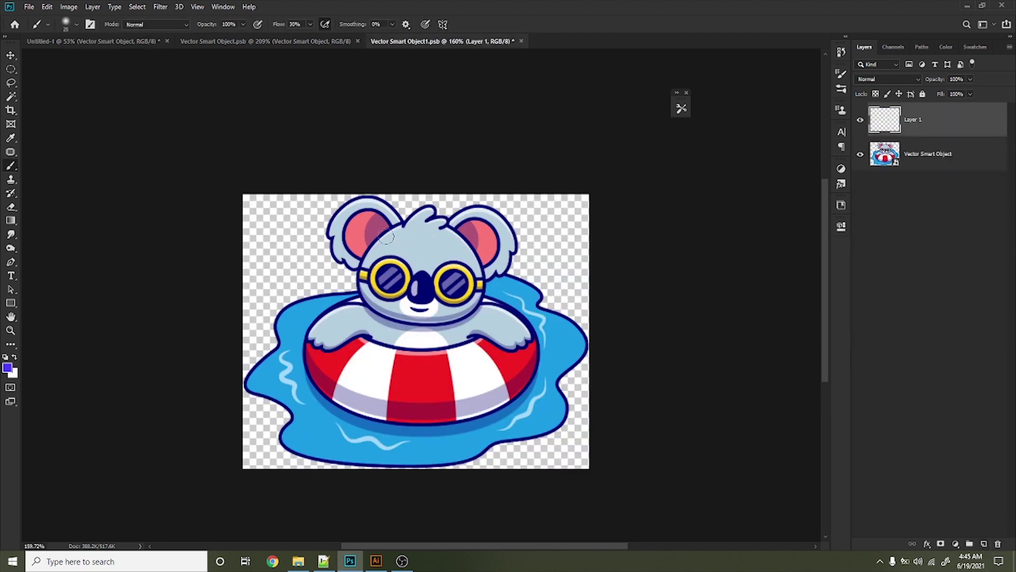
pyautogui.moveTo(389, 241); pyautogui.dragTo(466, 248)
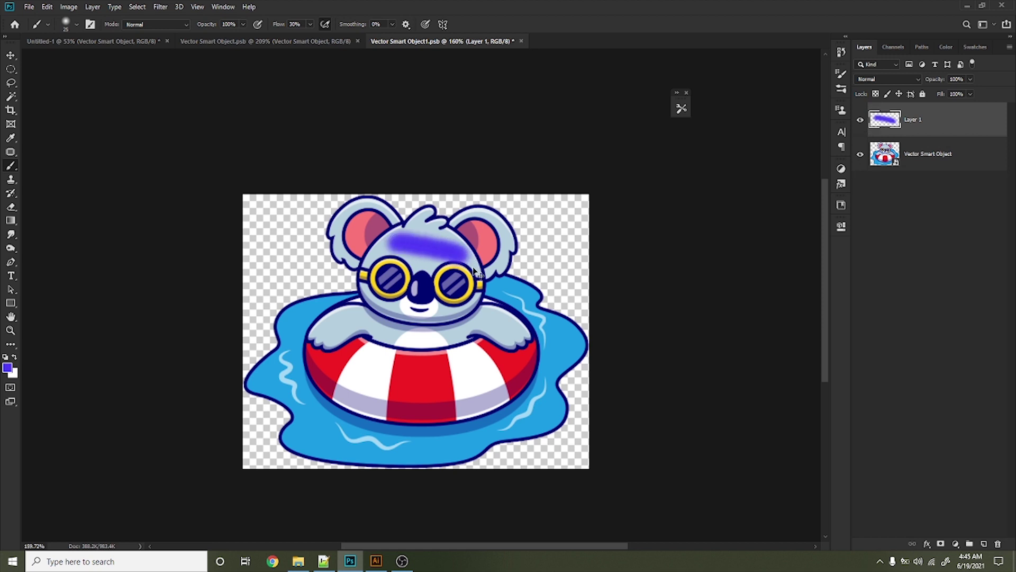
pyautogui.hotkey('ctrl', 's')
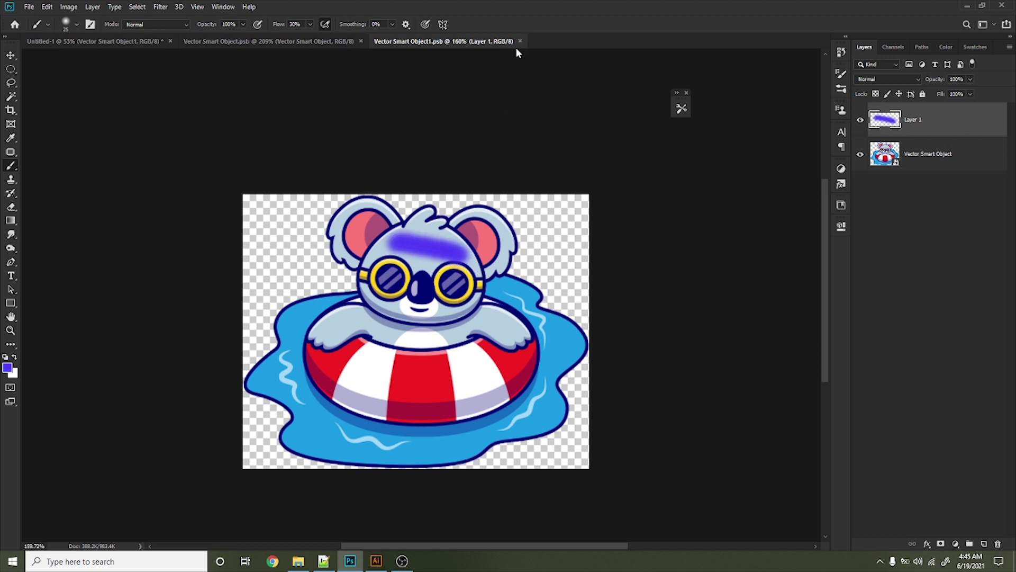
pyautogui.click(522, 41)
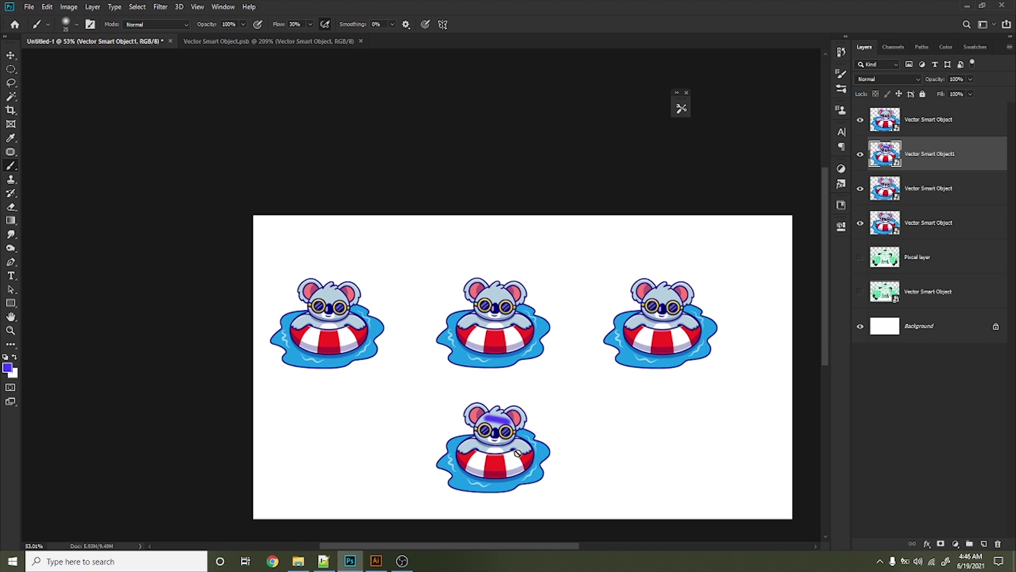
pyautogui.click(361, 41)
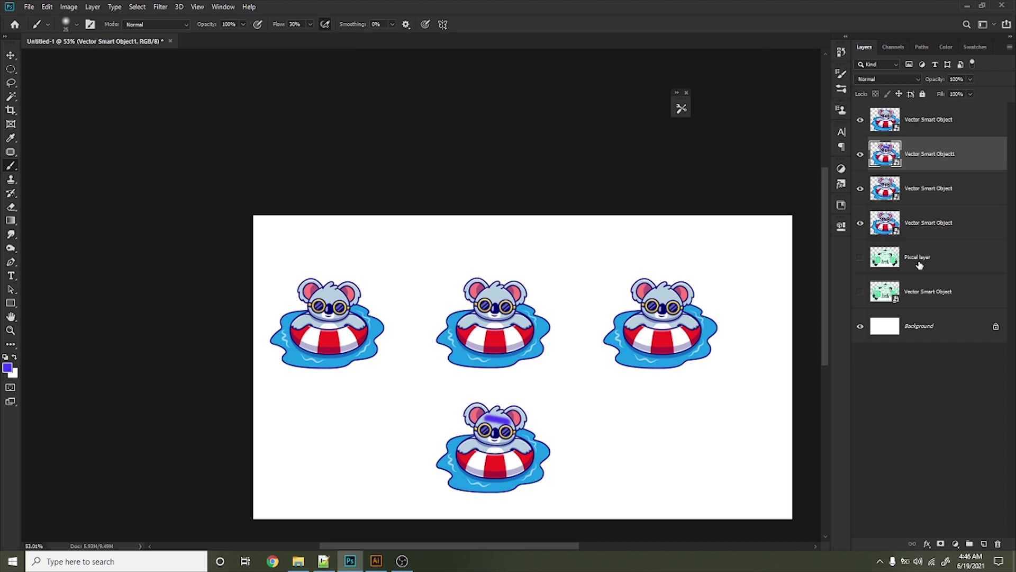
# Delete all the koala layers, leaving only the Background.
pyautogui.click(931, 135)
pyautogui.keyDown('shift'); pyautogui.click(926, 298); pyautogui.keyUp('shift')
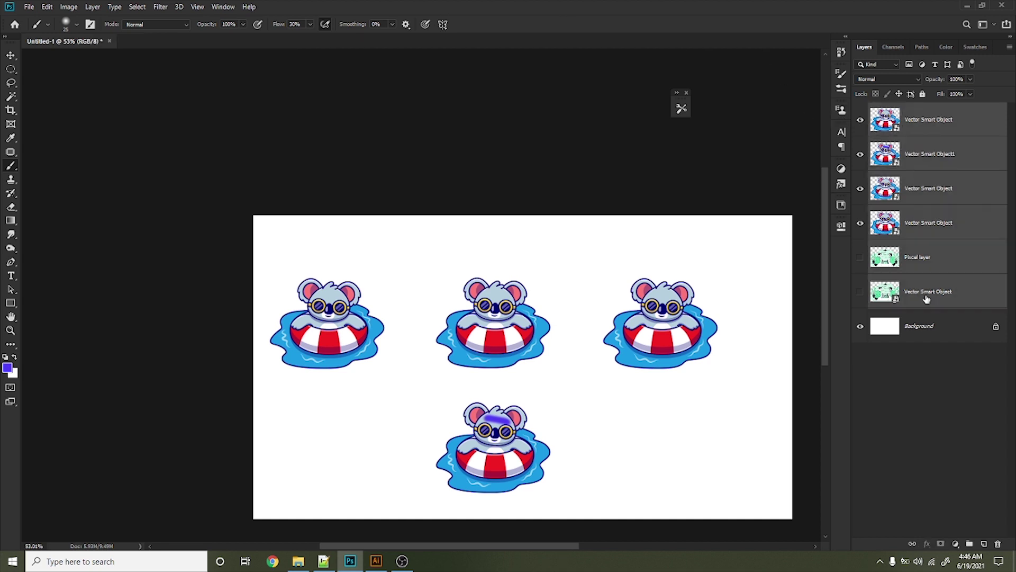
pyautogui.press('Delete')
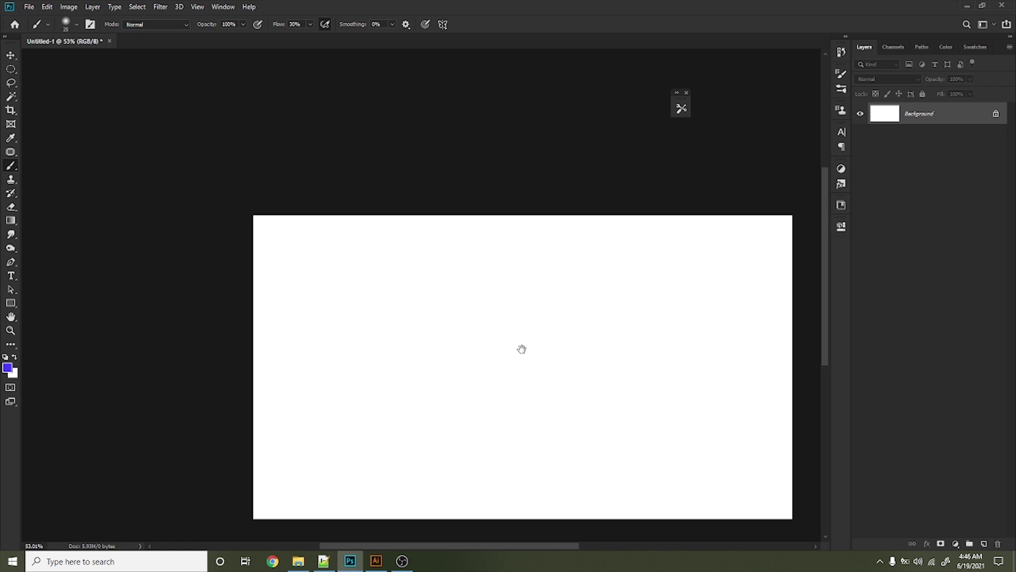
pyautogui.moveTo(523, 349); pyautogui.dragTo(368, 315)
# Place the iMac desk photo, scale it to fill the canvas and nudge it down.
pyautogui.click(298, 561)
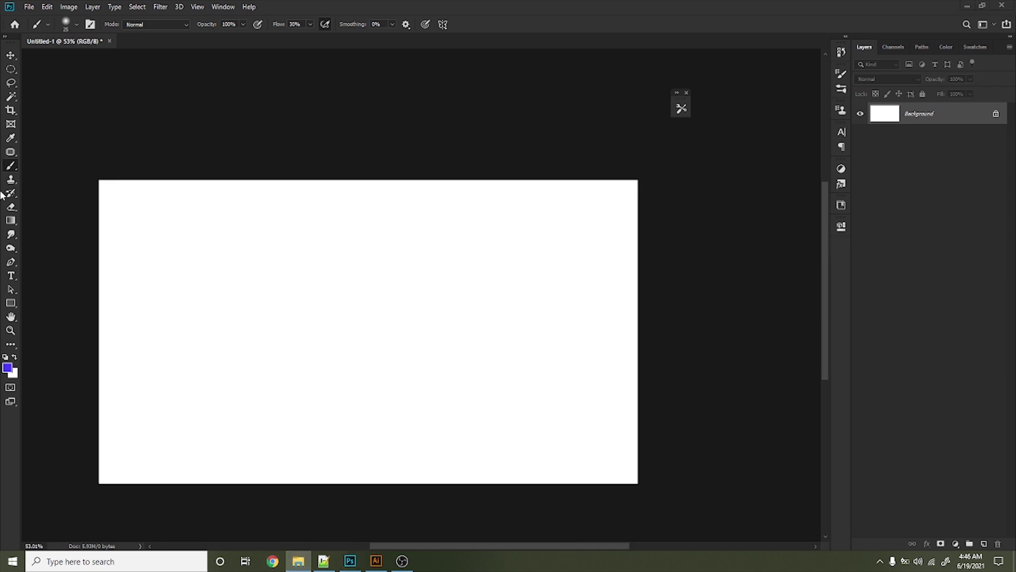
pyautogui.click(159, 123)
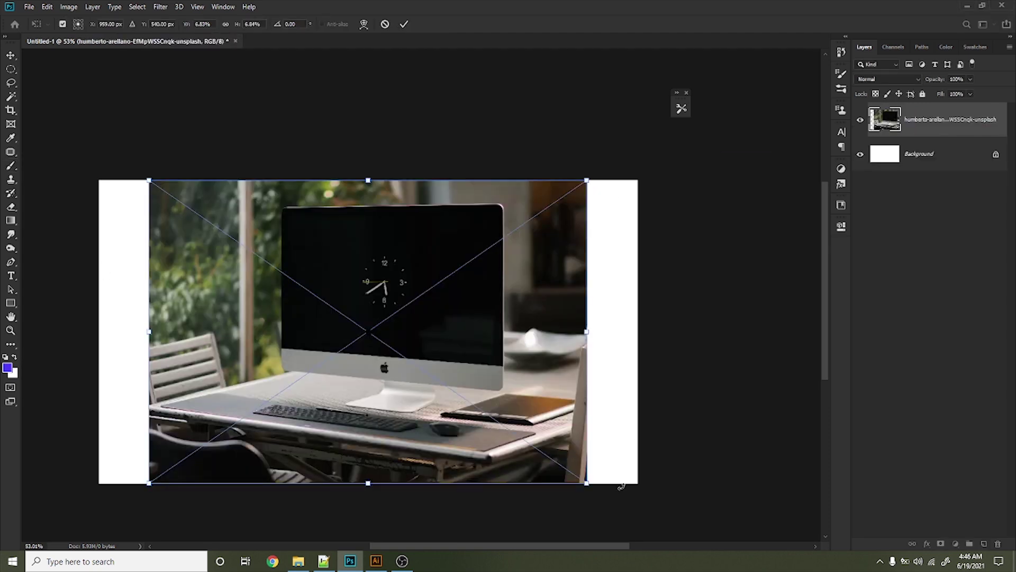
pyautogui.moveTo(594, 485); pyautogui.dragTo(640, 519)
pyautogui.hotkey('shift', 'Down')
pyautogui.hotkey('shift', 'Down')
pyautogui.hotkey('shift', 'Down')
pyautogui.hotkey('shift', 'Down')
pyautogui.hotkey('shift', 'Down')
pyautogui.hotkey('shift', 'Down')
pyautogui.hotkey('shift', 'Down')
pyautogui.hotkey('shift', 'Down')
pyautogui.hotkey('shift', 'Down')
pyautogui.hotkey('shift', 'Down')
pyautogui.hotkey('shift', 'Down')
pyautogui.hotkey('shift', 'Down')
pyautogui.press('b')
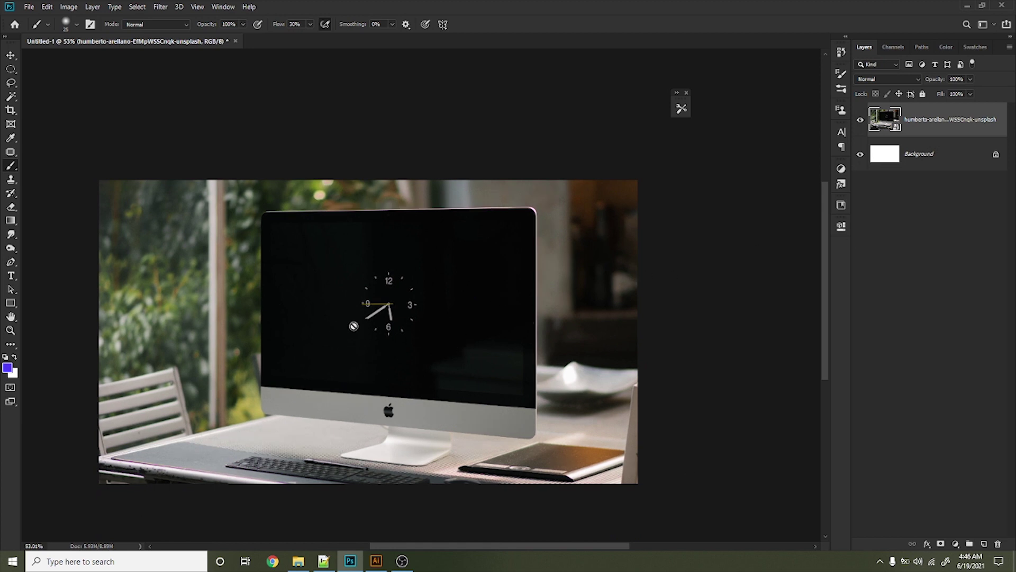
pyautogui.scroll(3, 356, 339)
pyautogui.scroll(1, 356, 339)
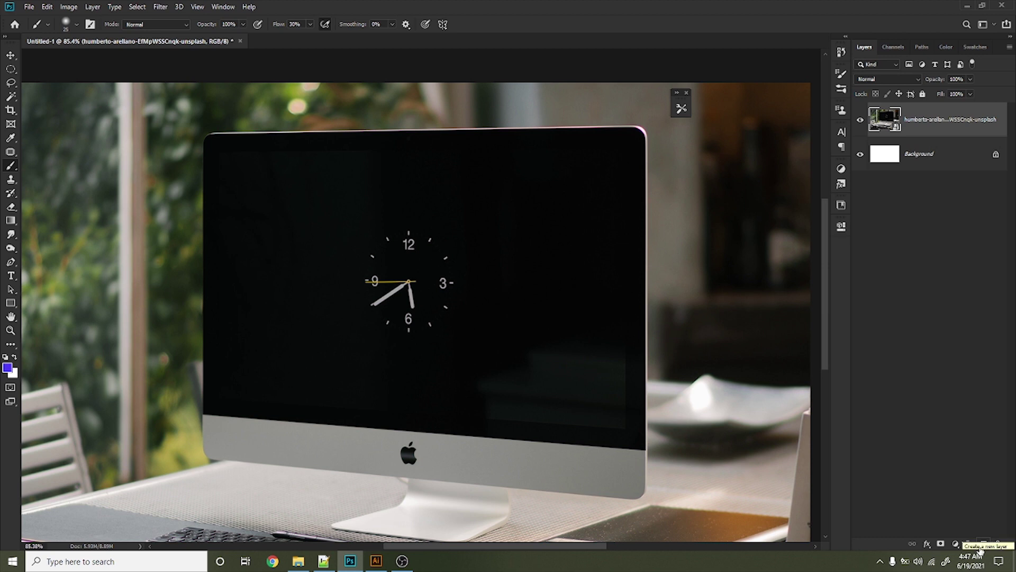
# Try cloning dark screen over the clock on a new layer, then undo and remove it.
pyautogui.click(983, 544)
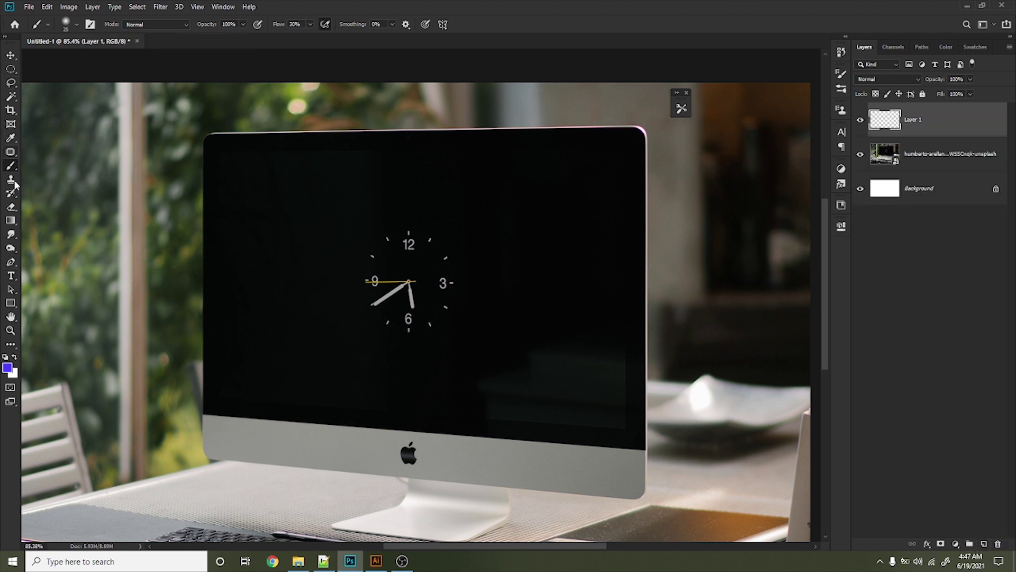
pyautogui.click(11, 180)
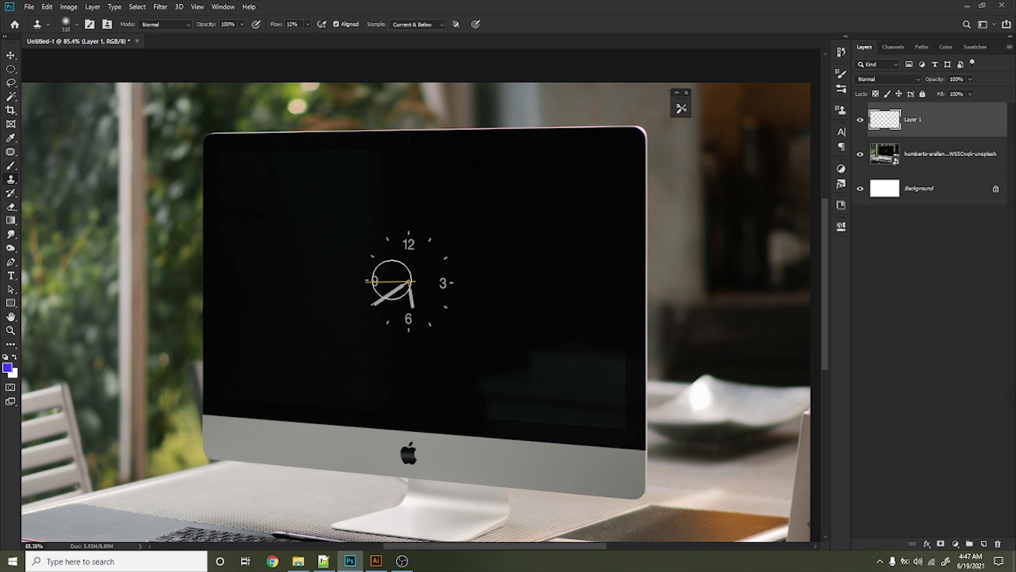
pyautogui.keyDown('alt'); pyautogui.click(257, 363); pyautogui.keyUp('alt')
pyautogui.moveTo(350, 316); pyautogui.dragTo(400, 234)
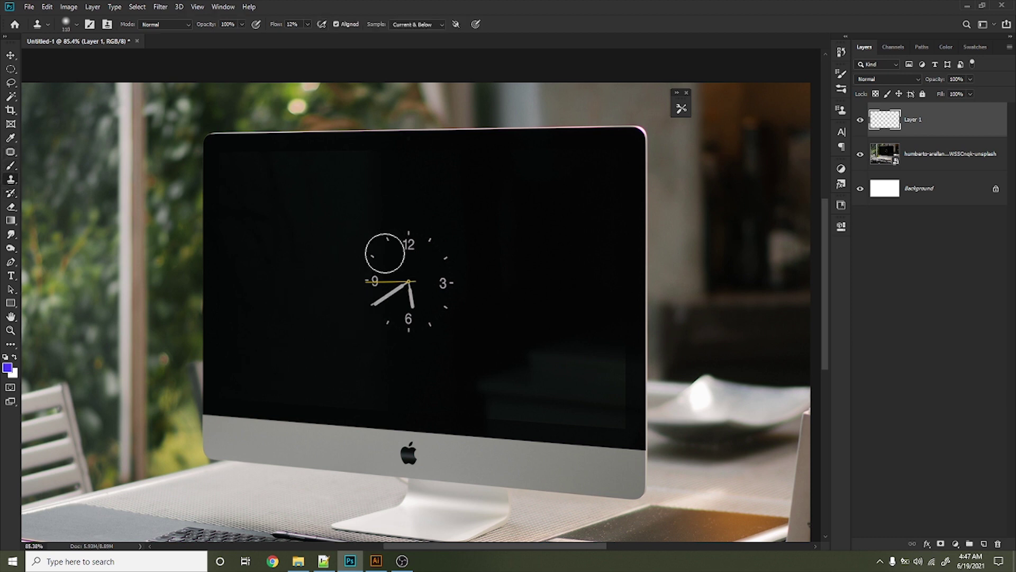
pyautogui.hotkey('ctrl', 'z')
pyautogui.hotkey('ctrl', 'z')
pyautogui.hotkey('ctrl', 'z')
pyautogui.click(466, 245)
pyautogui.click(517, 214)
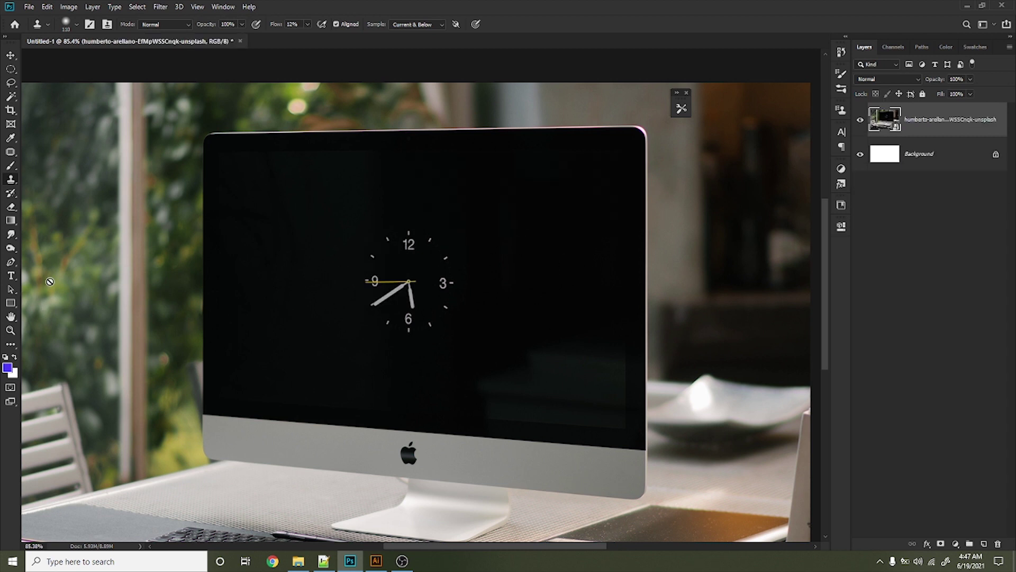
# Rasterize the photo layer and patch the clock out with blank screen area.
pyautogui.rightClick(915, 123)
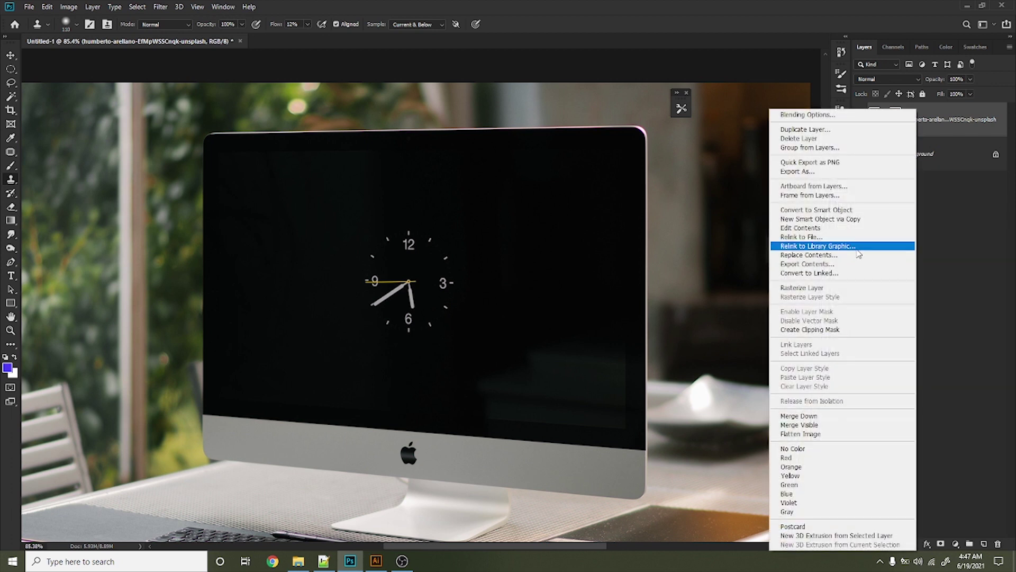
pyautogui.click(812, 289)
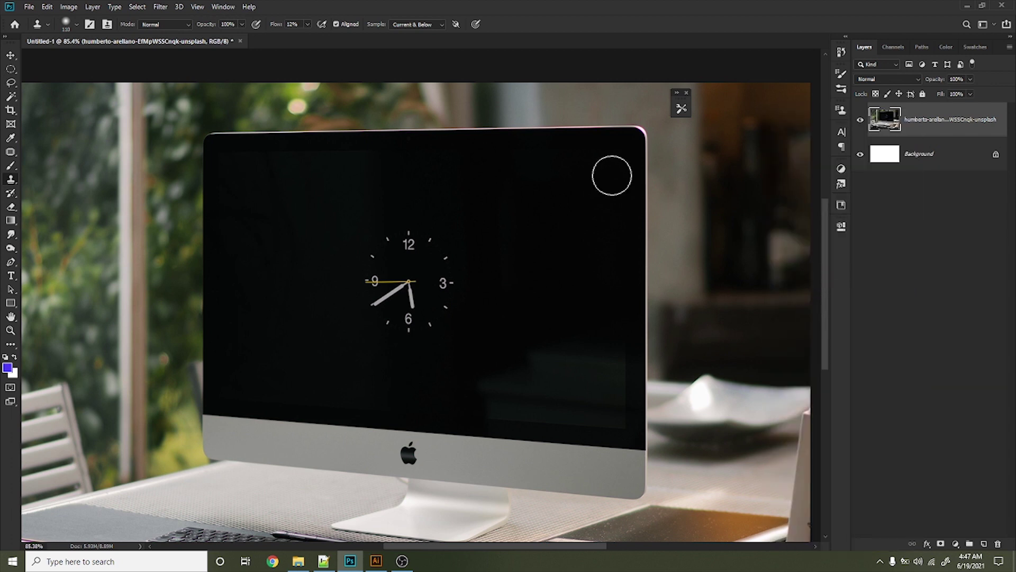
pyautogui.click(16, 156)
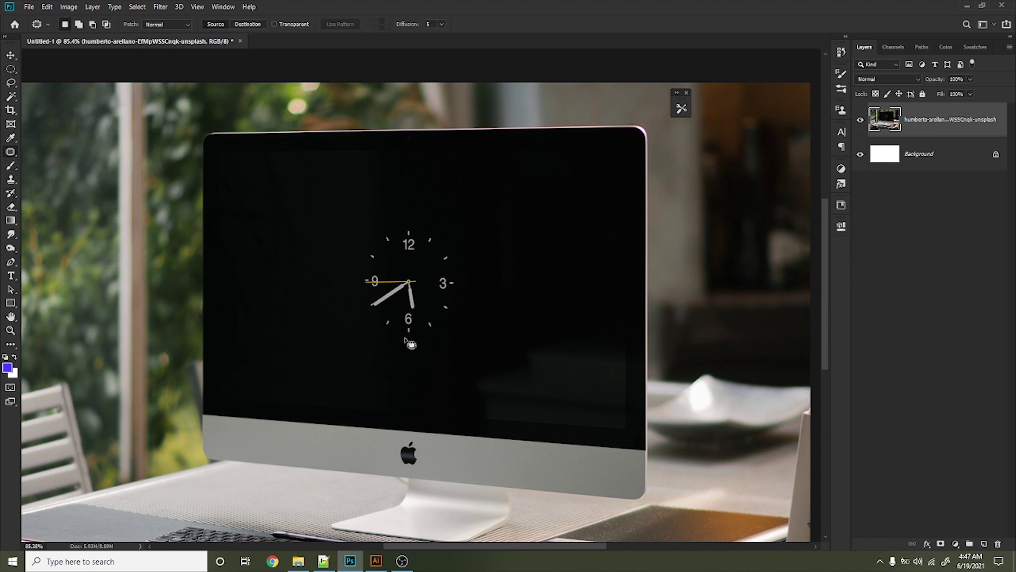
pyautogui.moveTo(406, 338)
pyautogui.mouseDown()
pyautogui.moveTo(367, 296)
pyautogui.moveTo(401, 347)
pyautogui.moveTo(381, 224)
pyautogui.moveTo(444, 230)
pyautogui.moveTo(471, 272)
pyautogui.moveTo(442, 345)
pyautogui.moveTo(397, 341)
pyautogui.mouseUp()
pyautogui.moveTo(413, 252)
pyautogui.mouseDown()
pyautogui.moveTo(292, 300)
pyautogui.moveTo(295, 277)
pyautogui.mouseUp()
pyautogui.hotkey('ctrl', 'd')
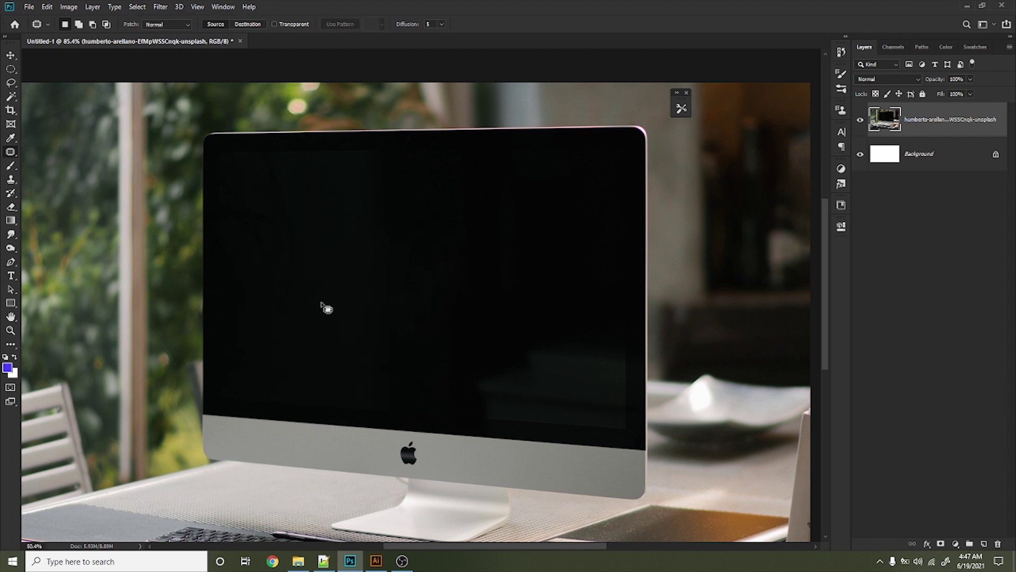
pyautogui.scroll(-3, 328, 306)
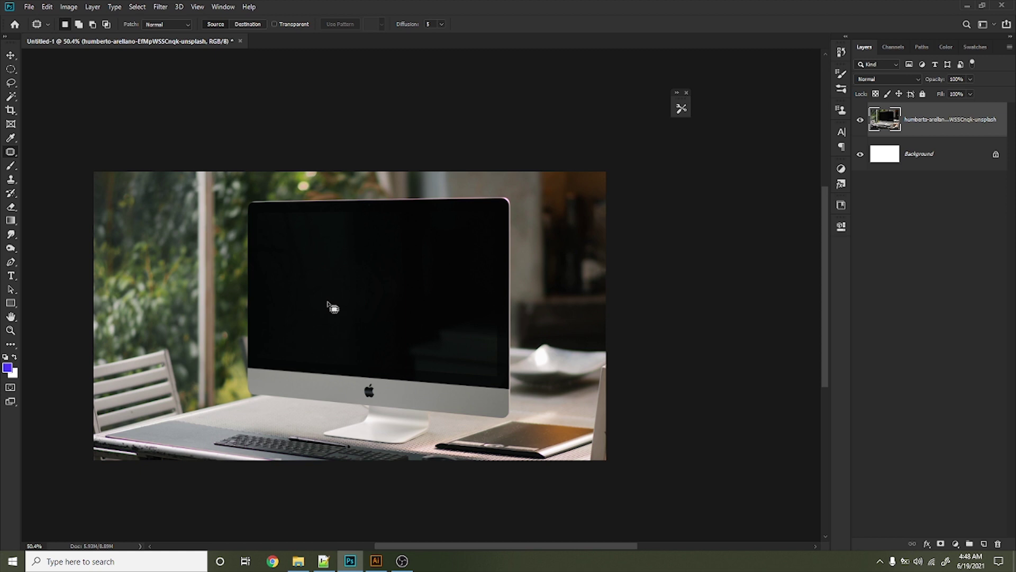
pyautogui.scroll(3, 292, 270)
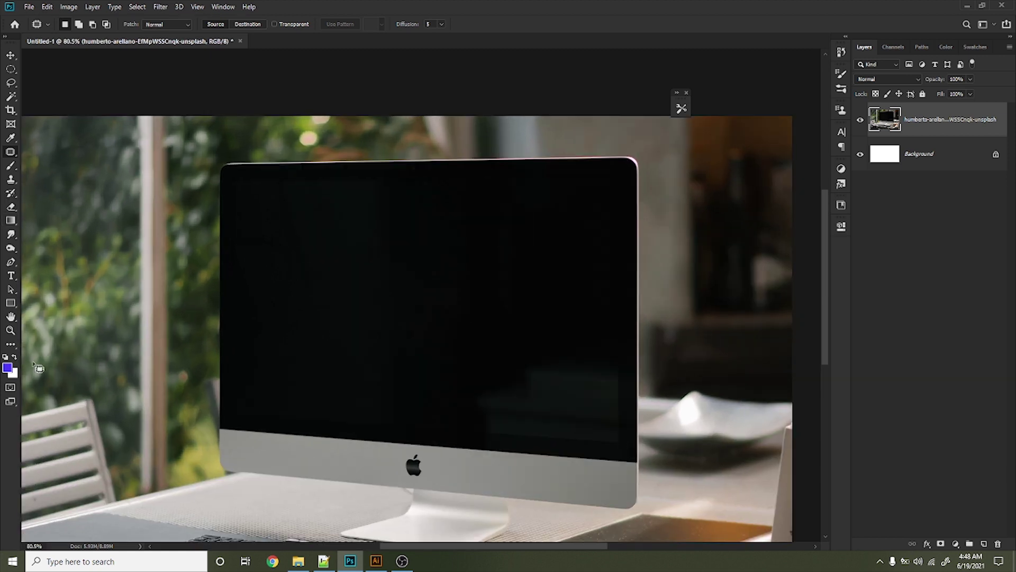
pyautogui.click(10, 303)
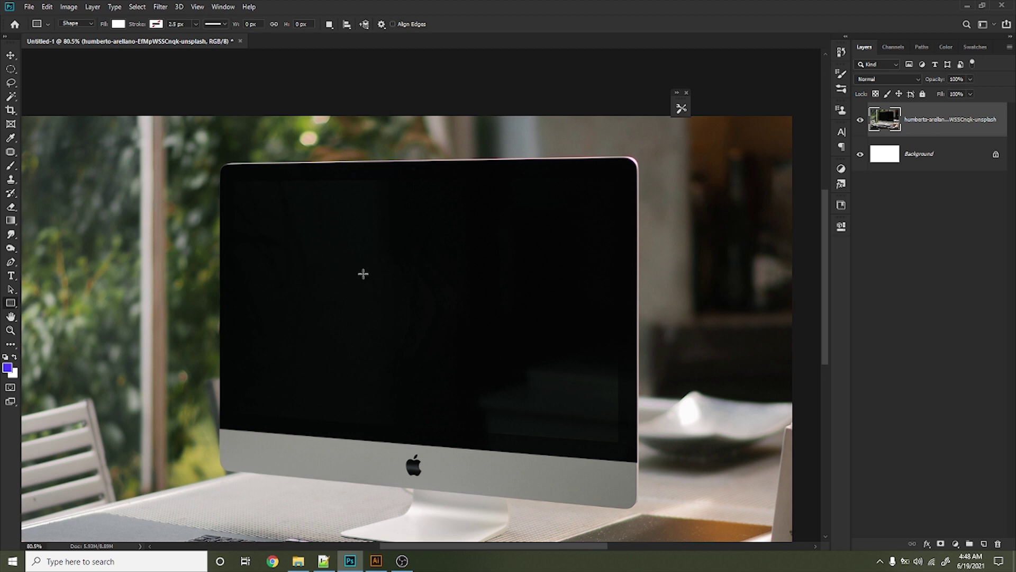
# Create a white 1920×1080 rectangle above the photo.
pyautogui.click(363, 273)
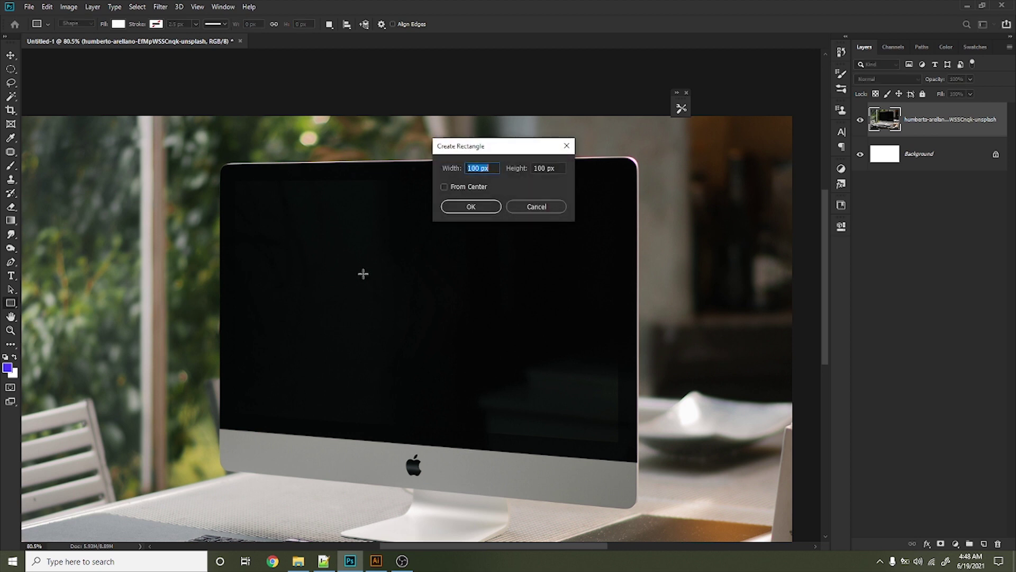
pyautogui.write('192')
pyautogui.doubleClick(537, 169)
pyautogui.write('108')
pyautogui.click(471, 206)
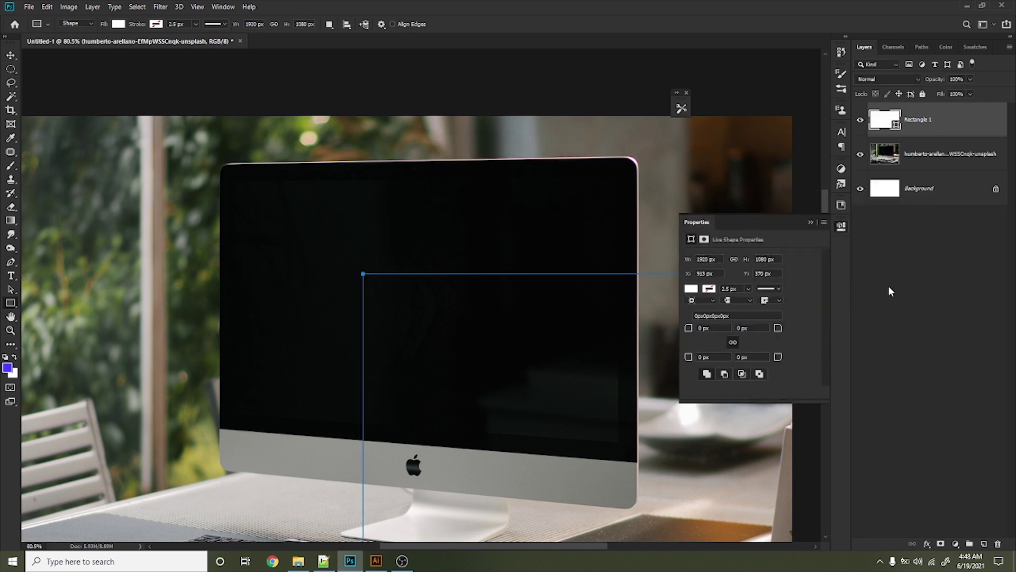
pyautogui.click(810, 222)
# Convert the Rectangle 1 layer to a smart object.
pyautogui.scroll(-3, 364, 289)
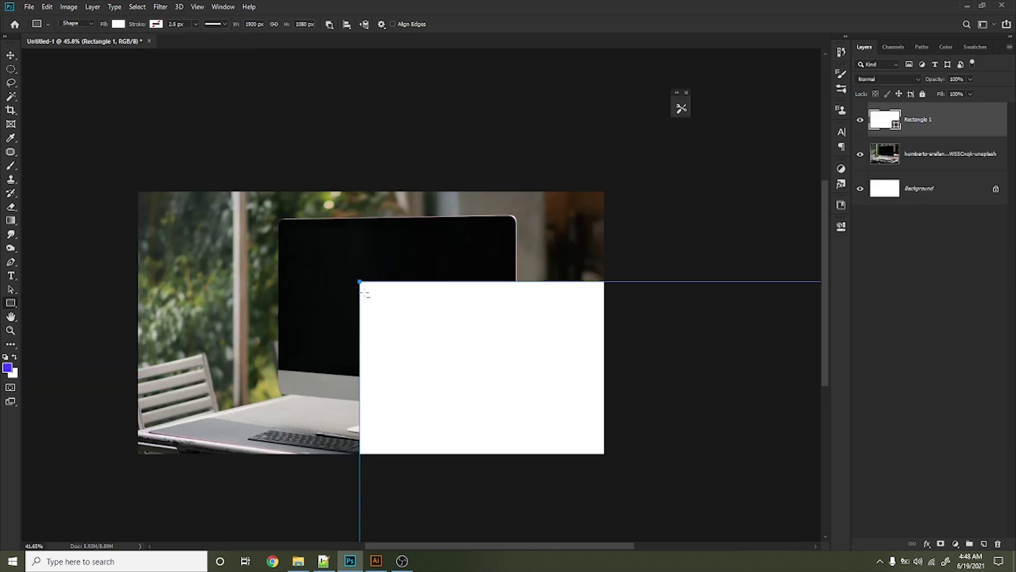
pyautogui.scroll(-2, 364, 289)
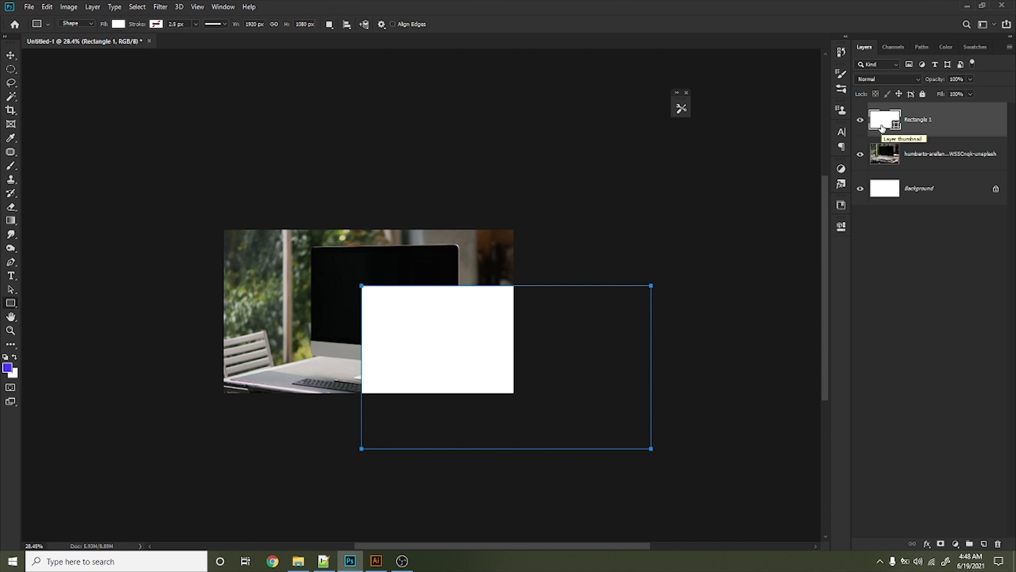
pyautogui.rightClick(934, 120)
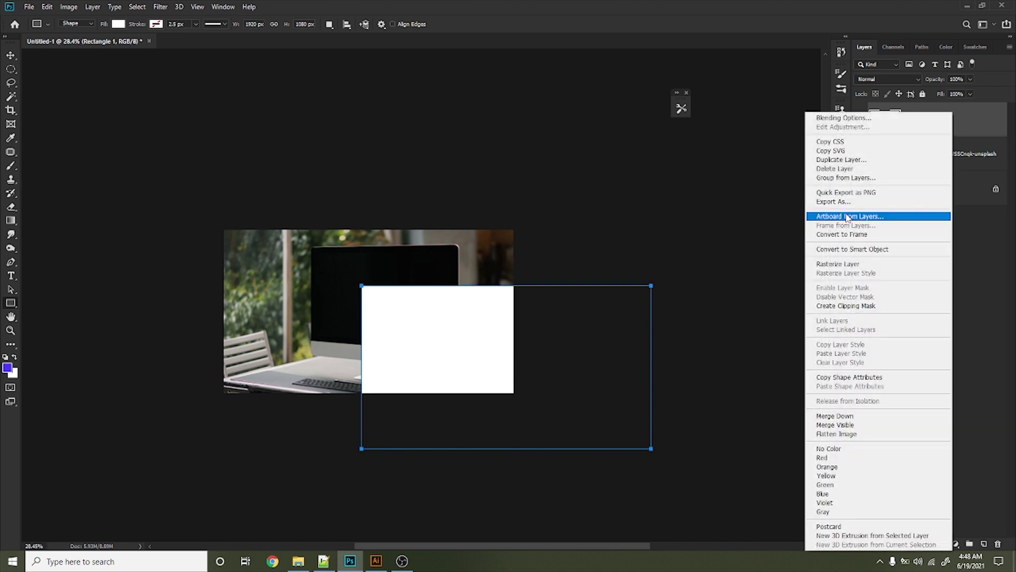
pyautogui.click(842, 250)
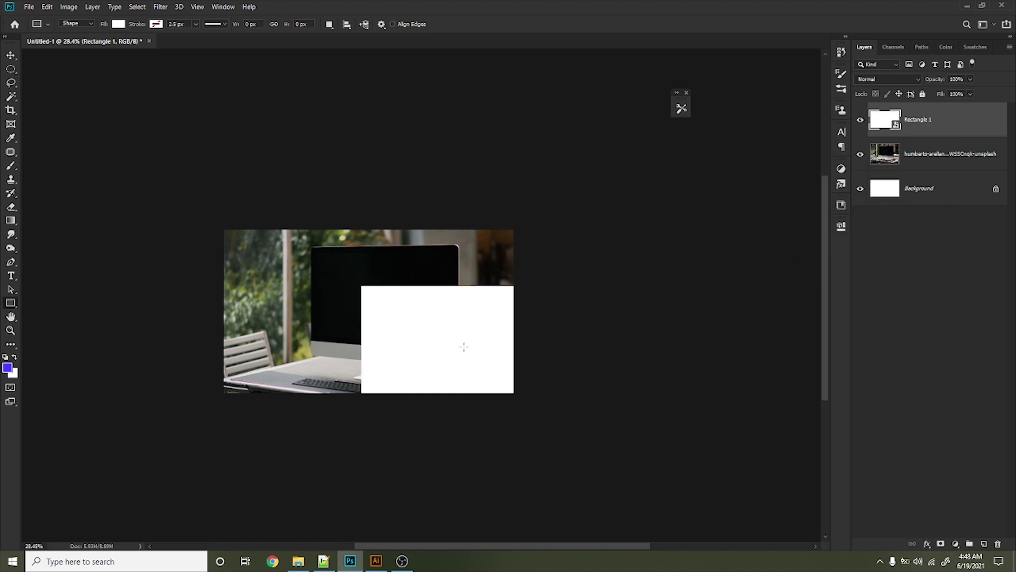
pyautogui.click(12, 54)
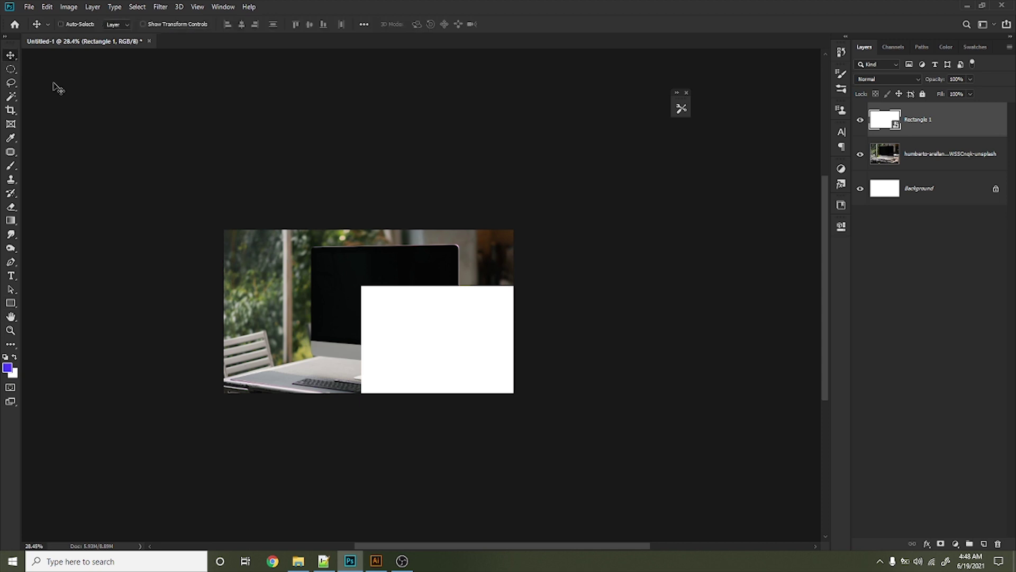
# Shrink the white rectangle with Free Transform and move it over the iMac screen.
pyautogui.hotkey('ctrl', 't')
pyautogui.moveTo(650, 448); pyautogui.dragTo(477, 363)
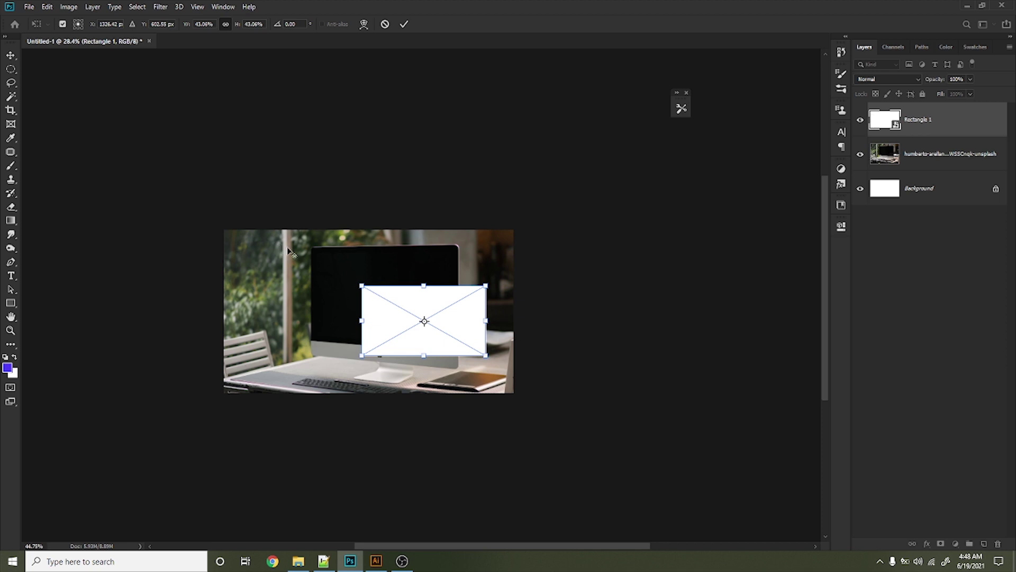
pyautogui.scroll(3, 292, 253)
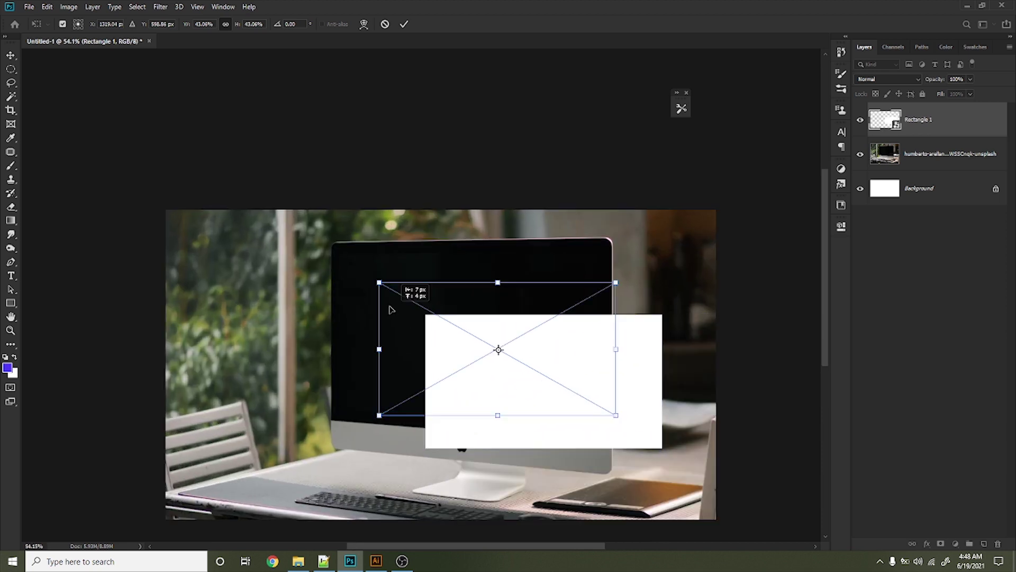
pyautogui.moveTo(404, 315); pyautogui.dragTo(329, 257)
pyautogui.scroll(2, 328, 257)
pyautogui.scroll(2, 347, 256)
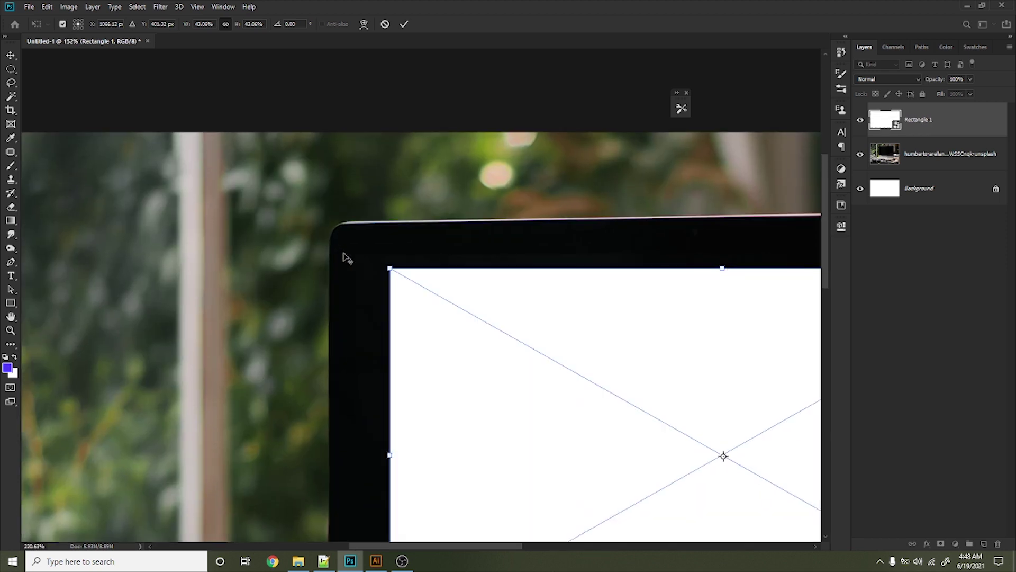
pyautogui.scroll(2, 347, 256)
pyautogui.scroll(1, 353, 256)
pyautogui.moveTo(503, 341); pyautogui.dragTo(407, 303)
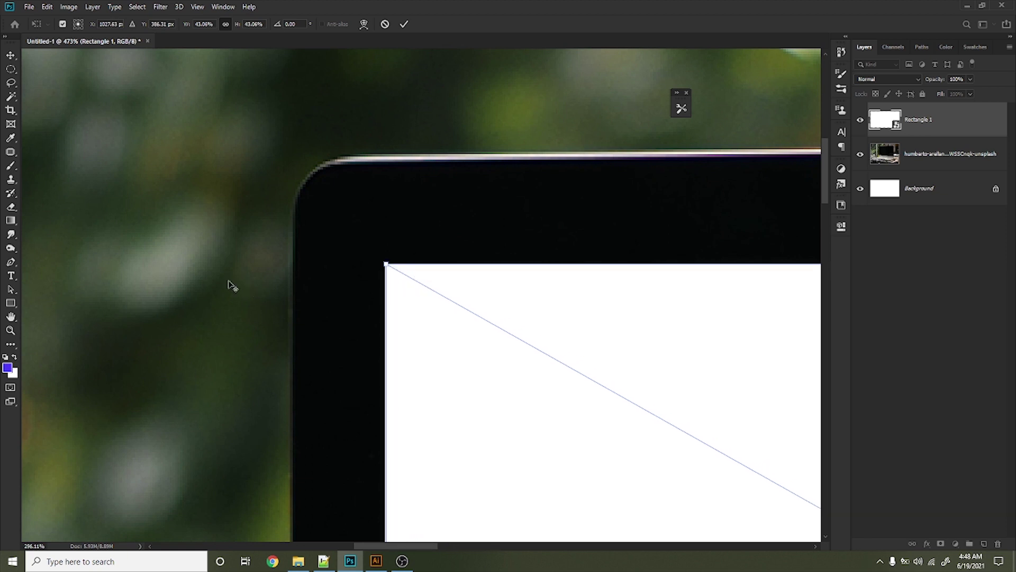
pyautogui.scroll(-2, 229, 284)
pyautogui.scroll(-2, 229, 284)
pyautogui.scroll(-2, 246, 294)
pyautogui.scroll(-1, 247, 295)
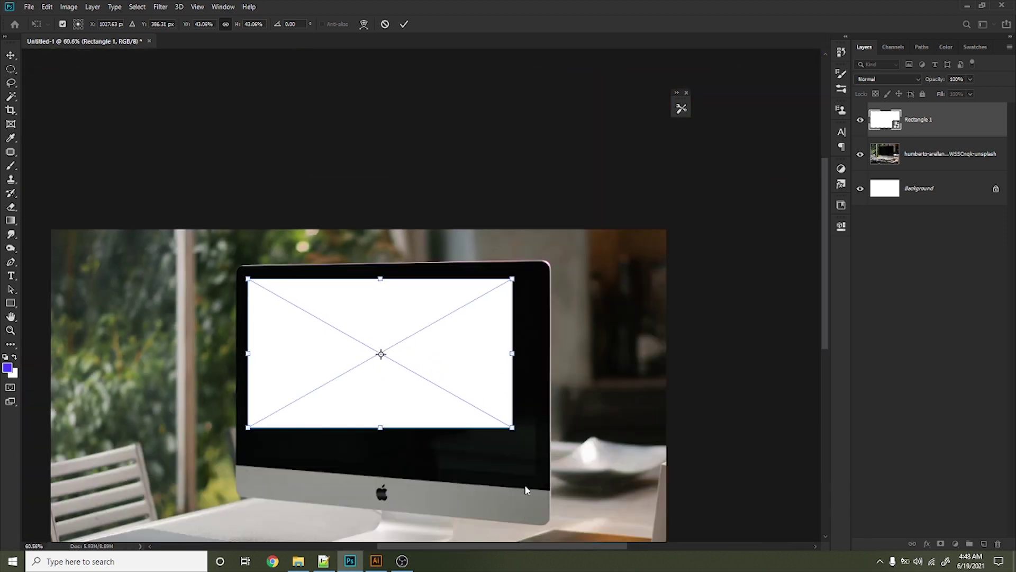
# In Distort mode, pull the rectangle's bottom-left and lower-right corners onto the screen corners.
pyautogui.rightClick(462, 405)
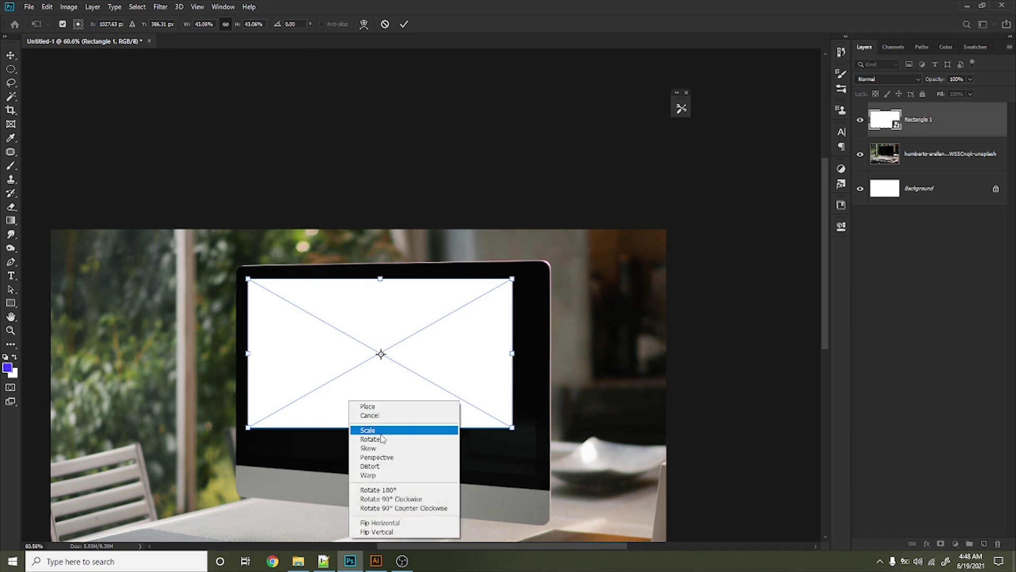
pyautogui.click(371, 466)
pyautogui.scroll(3, 222, 449)
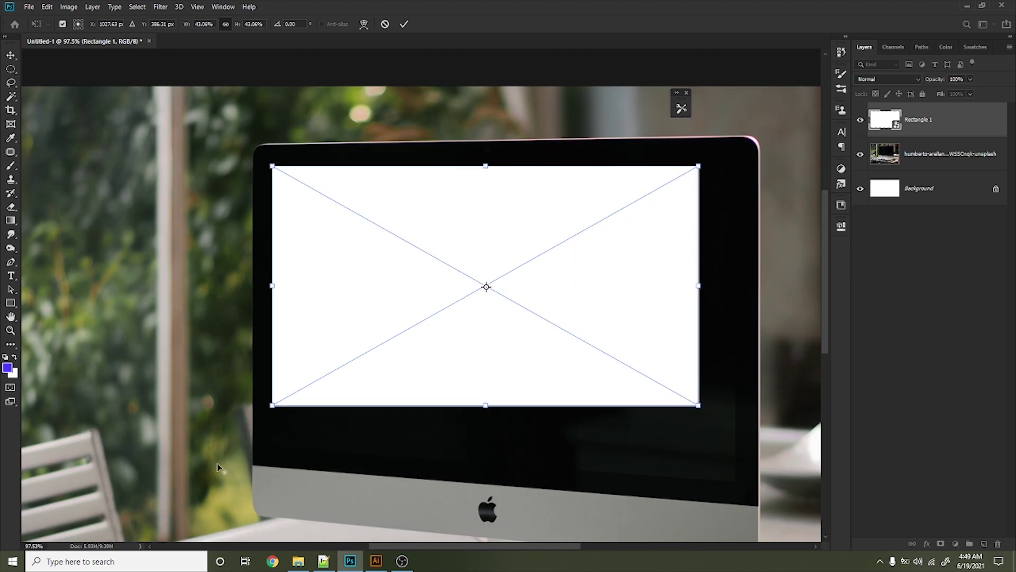
pyautogui.scroll(2, 254, 439)
pyautogui.scroll(2, 281, 458)
pyautogui.scroll(1, 281, 460)
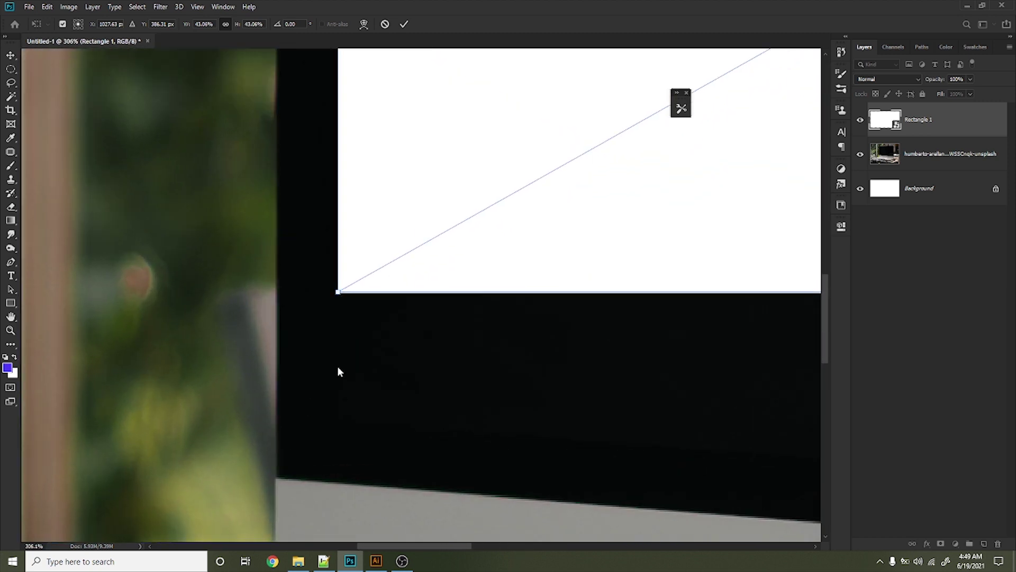
pyautogui.moveTo(338, 291); pyautogui.dragTo(324, 423)
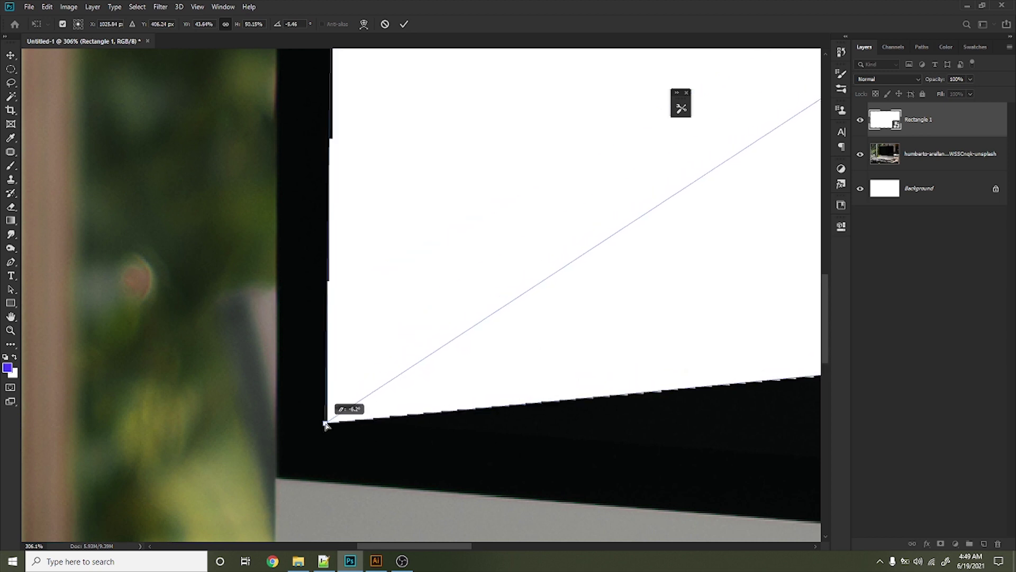
pyautogui.scroll(-3, 179, 449)
pyautogui.scroll(-3, 179, 448)
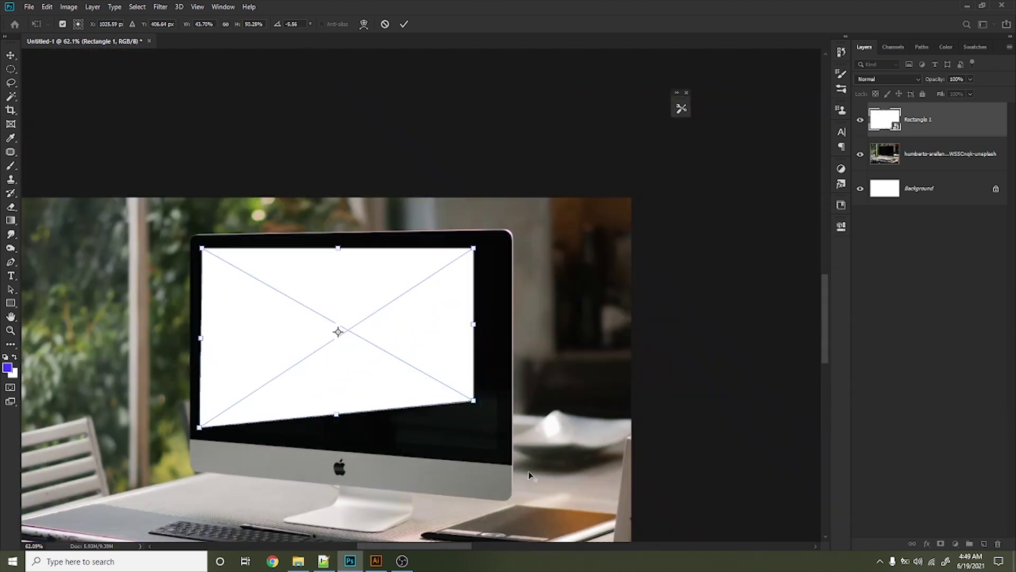
pyautogui.scroll(1, 496, 463)
pyautogui.scroll(3, 447, 368)
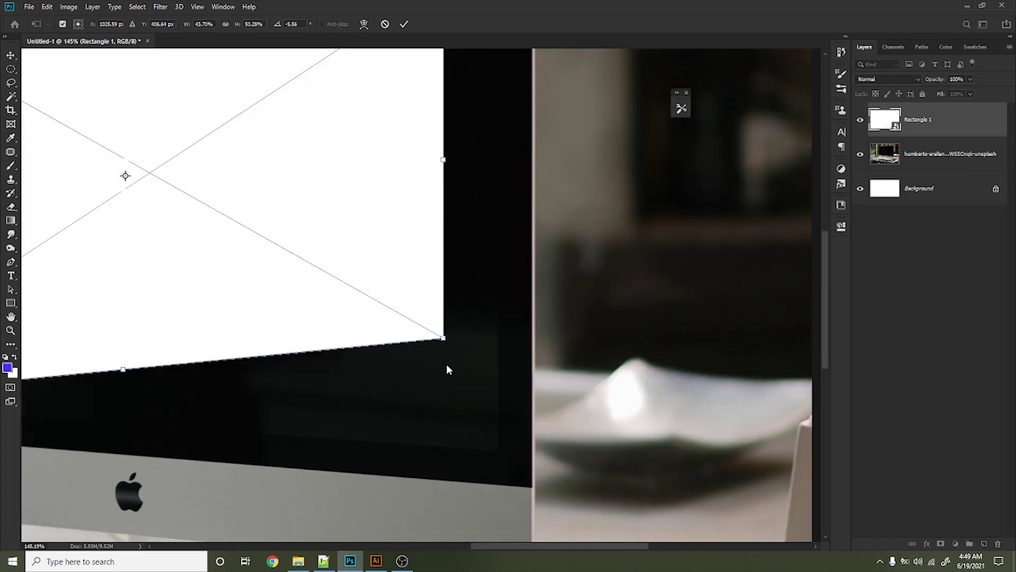
pyautogui.moveTo(444, 339); pyautogui.dragTo(498, 451)
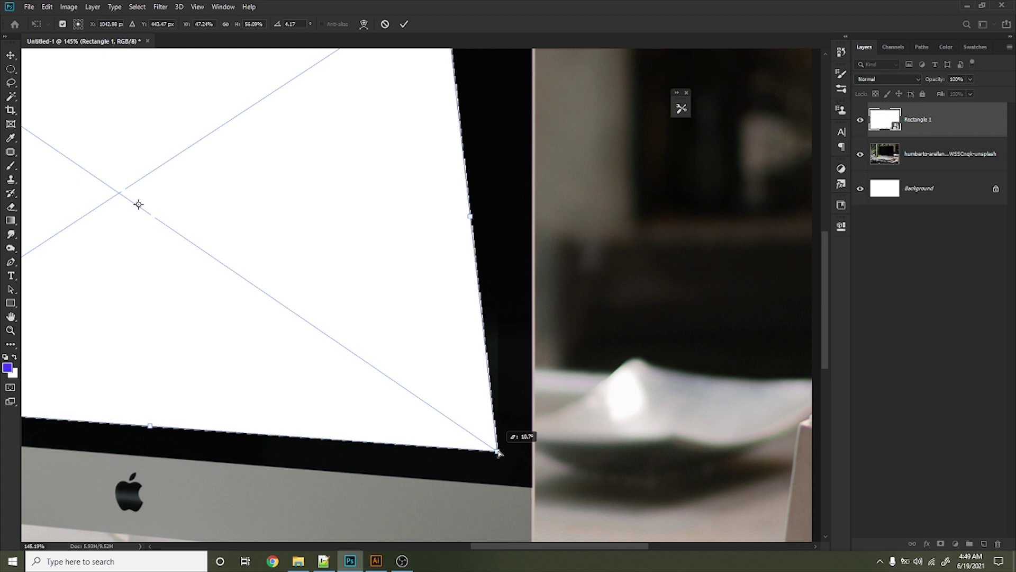
pyautogui.scroll(-3, 498, 451)
pyautogui.scroll(3, 496, 130)
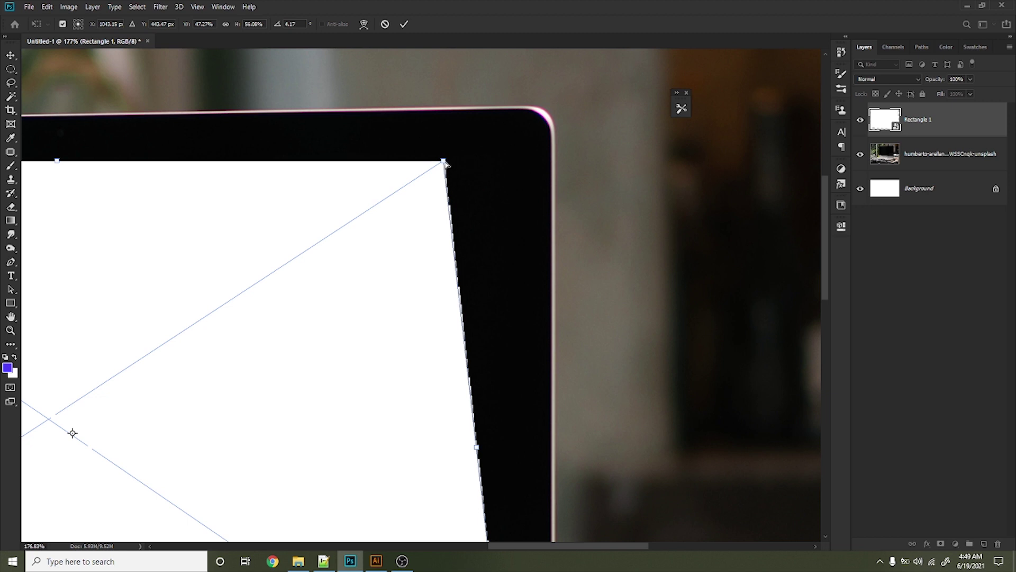
# Fit the top-right and bottom-right corners to the bezel, undo an overshoot, and commit.
pyautogui.moveTo(444, 162); pyautogui.dragTo(492, 165)
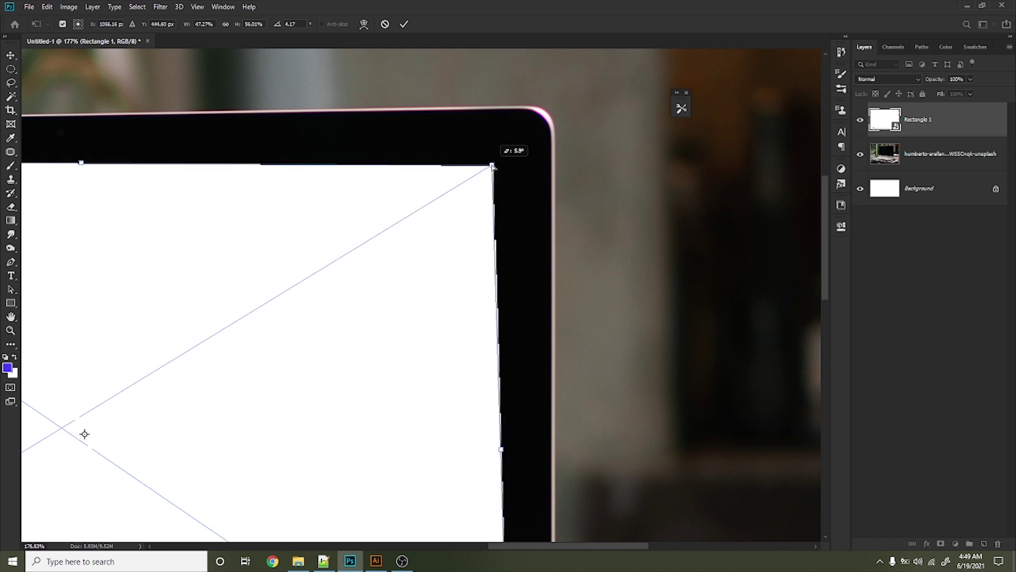
pyautogui.scroll(-5, 533, 180)
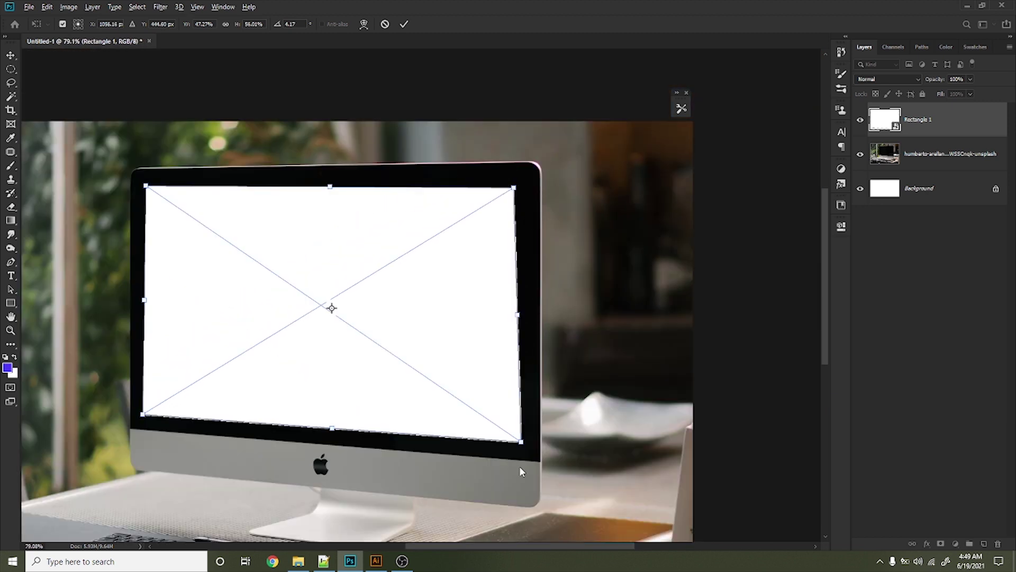
pyautogui.scroll(1, 519, 466)
pyautogui.scroll(3, 516, 487)
pyautogui.scroll(2, 514, 502)
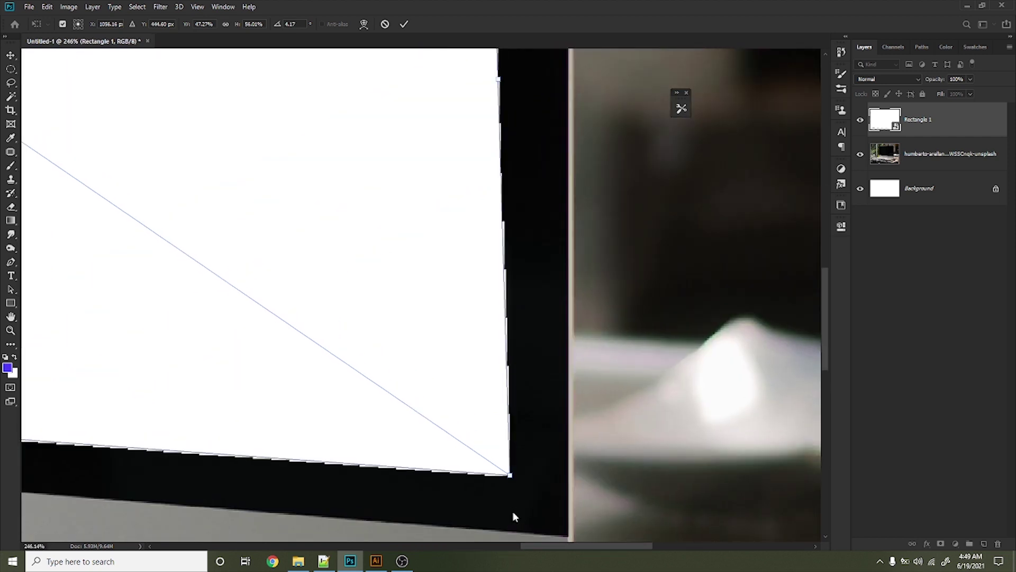
pyautogui.moveTo(511, 479); pyautogui.dragTo(513, 475)
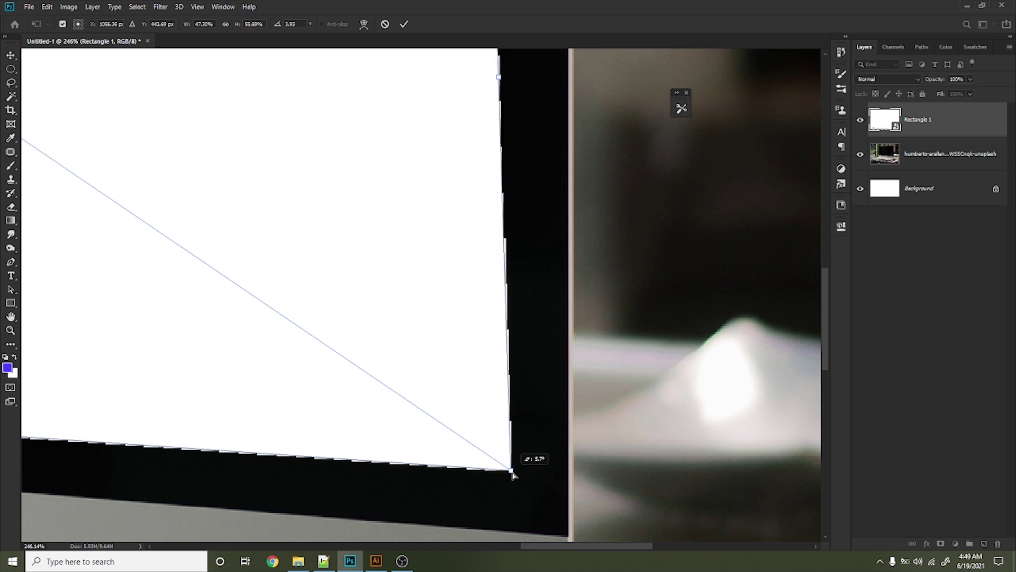
pyautogui.scroll(-5, 512, 474)
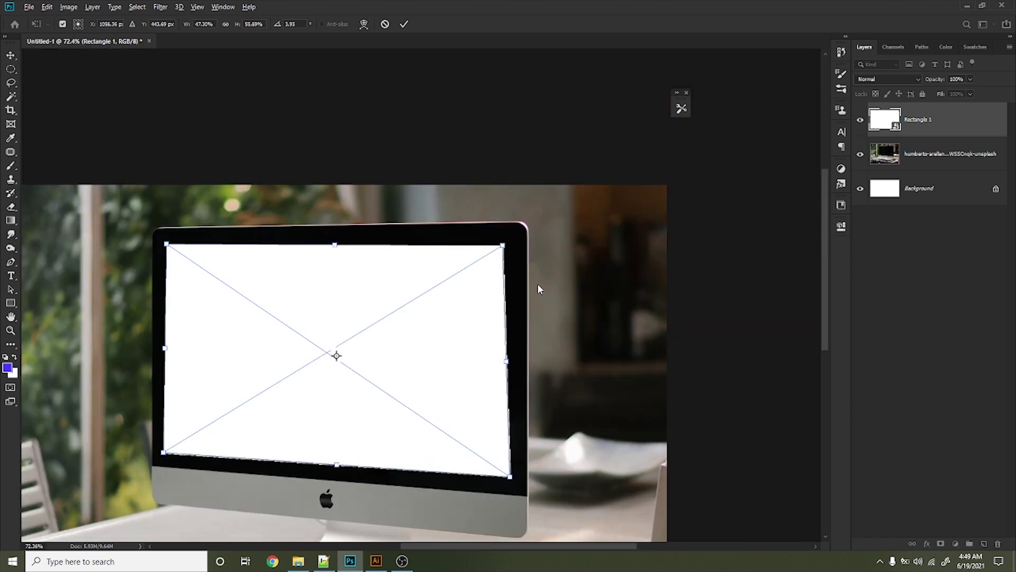
pyautogui.scroll(1, 503, 287)
pyautogui.scroll(2, 501, 253)
pyautogui.scroll(2, 501, 253)
pyautogui.moveTo(502, 254); pyautogui.dragTo(526, 254)
pyautogui.scroll(-2, 537, 254)
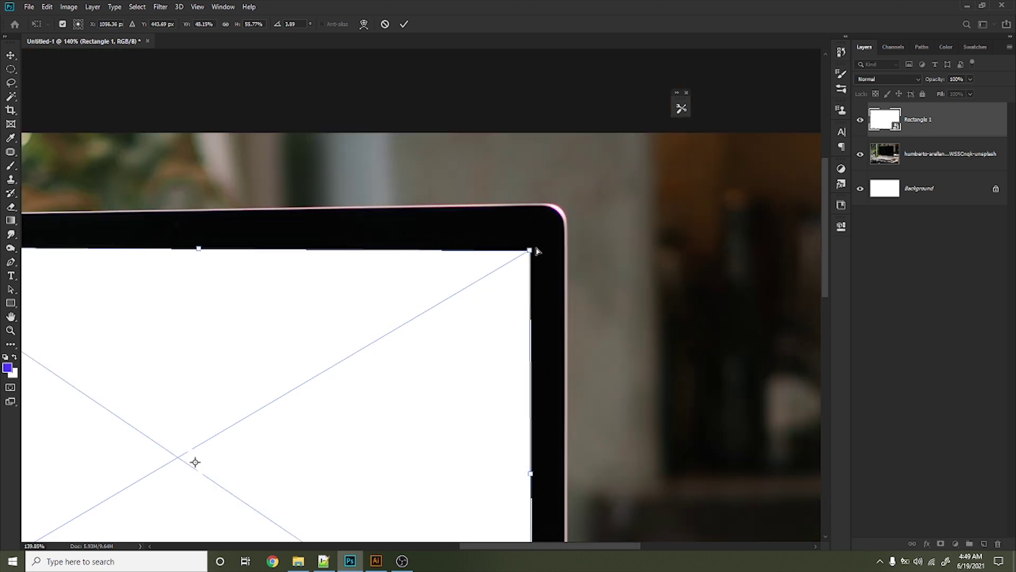
pyautogui.scroll(-2, 536, 251)
pyautogui.hotkey('ctrl', 'z')
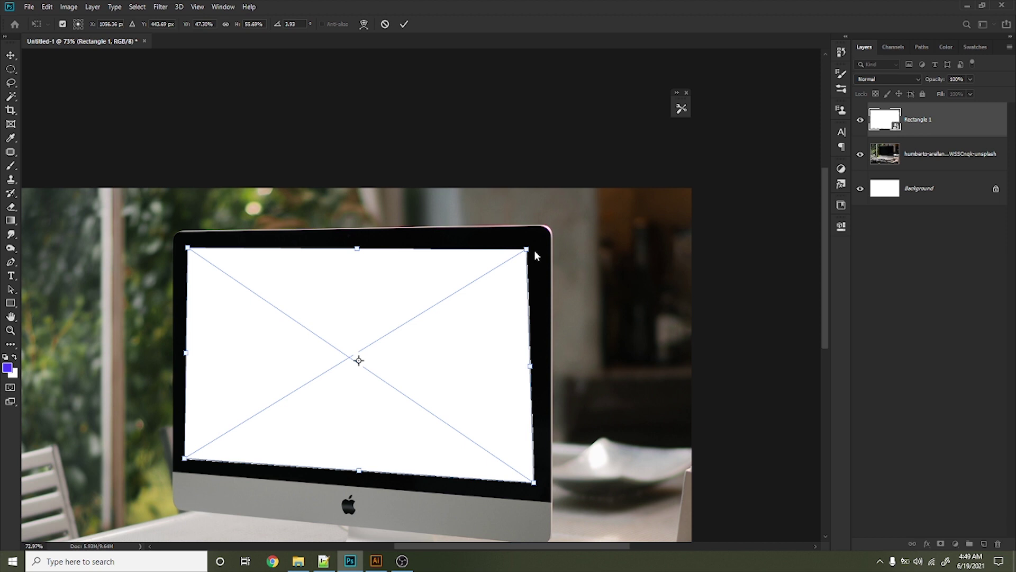
pyautogui.scroll(3, 534, 249)
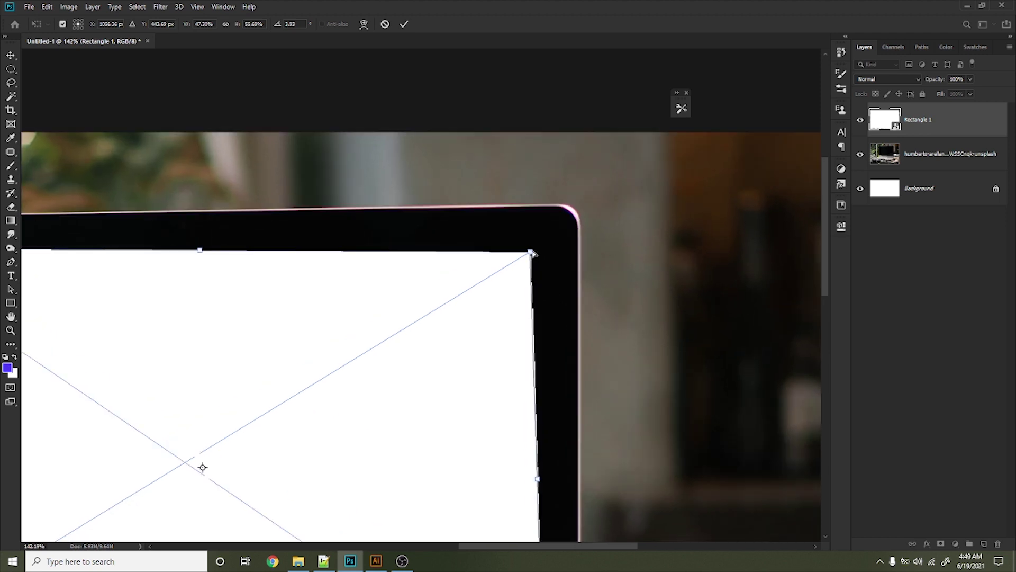
pyautogui.moveTo(531, 253); pyautogui.dragTo(540, 253)
pyautogui.press('Return')
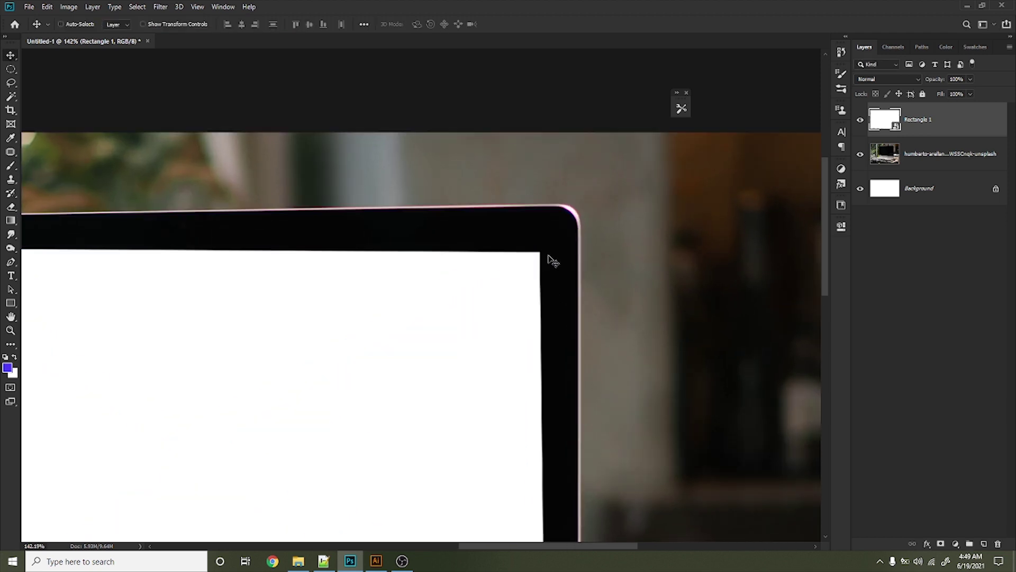
# Distort the rectangle's top-left corner into the screen corner and commit it.
pyautogui.scroll(-4, 551, 261)
pyautogui.scroll(-1, 563, 261)
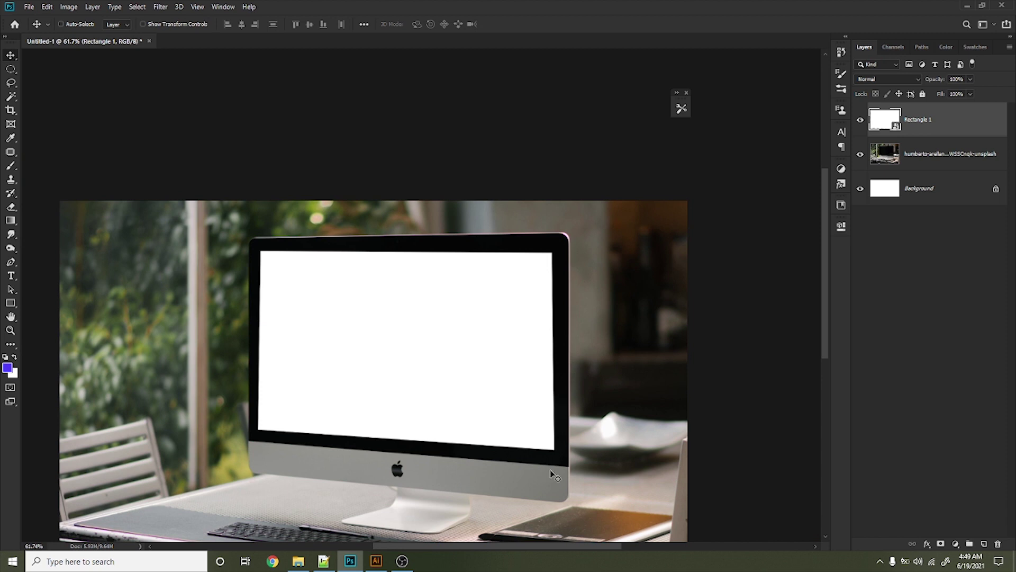
pyautogui.hotkey('ctrl', 't')
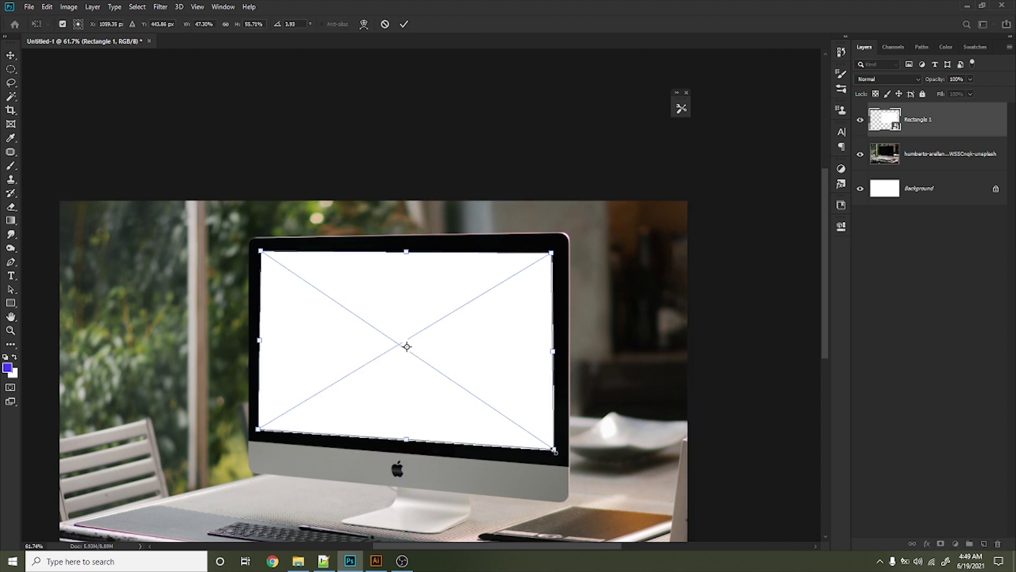
pyautogui.scroll(5, 557, 450)
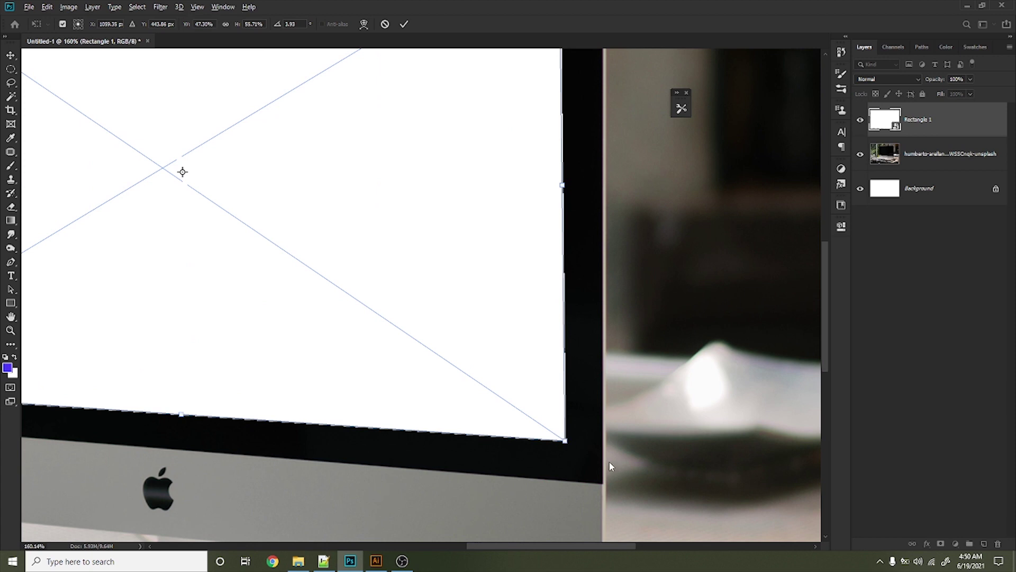
pyautogui.scroll(-3, 575, 453)
pyautogui.scroll(-1, 576, 454)
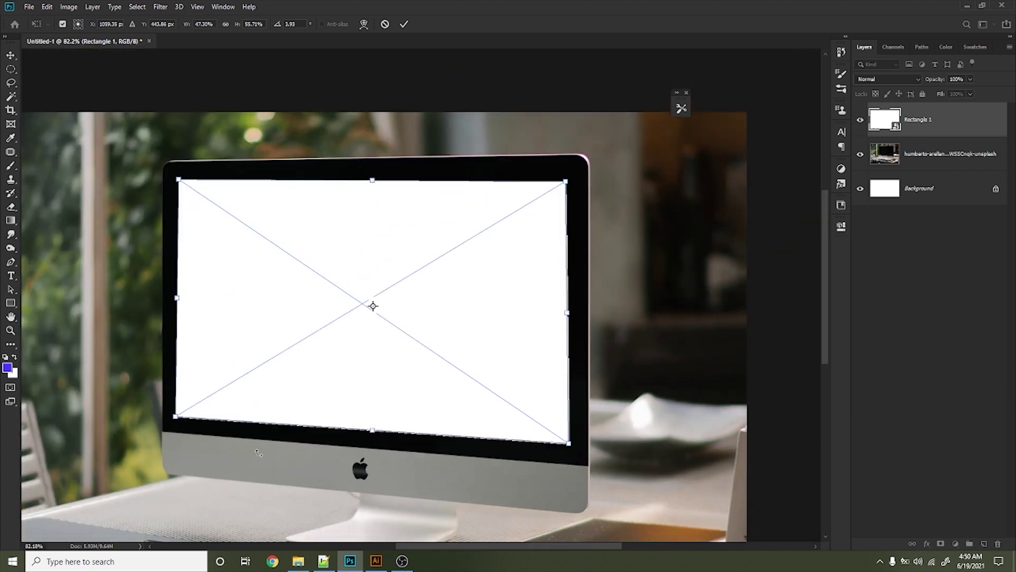
pyautogui.rightClick(183, 193)
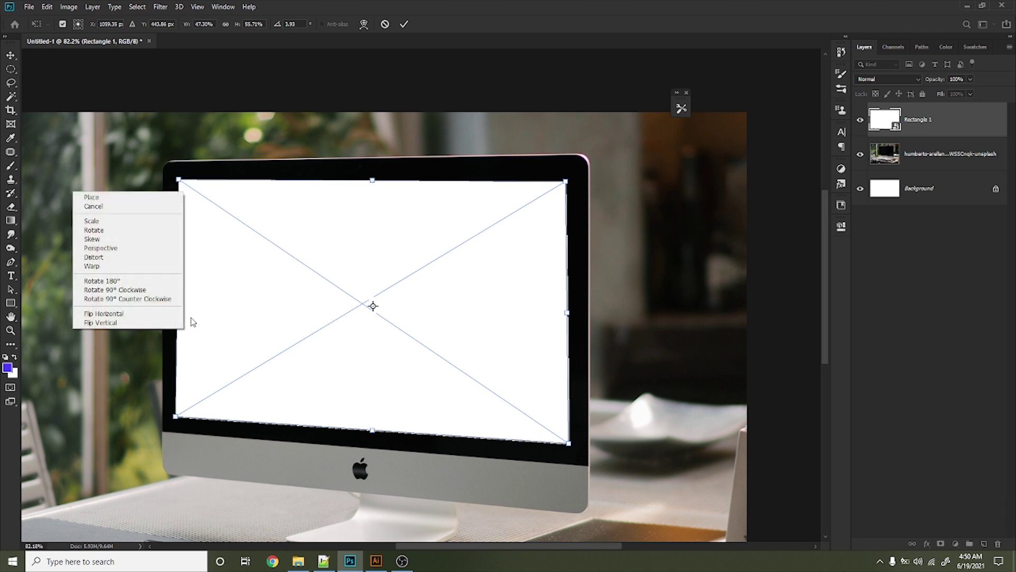
pyautogui.click(126, 258)
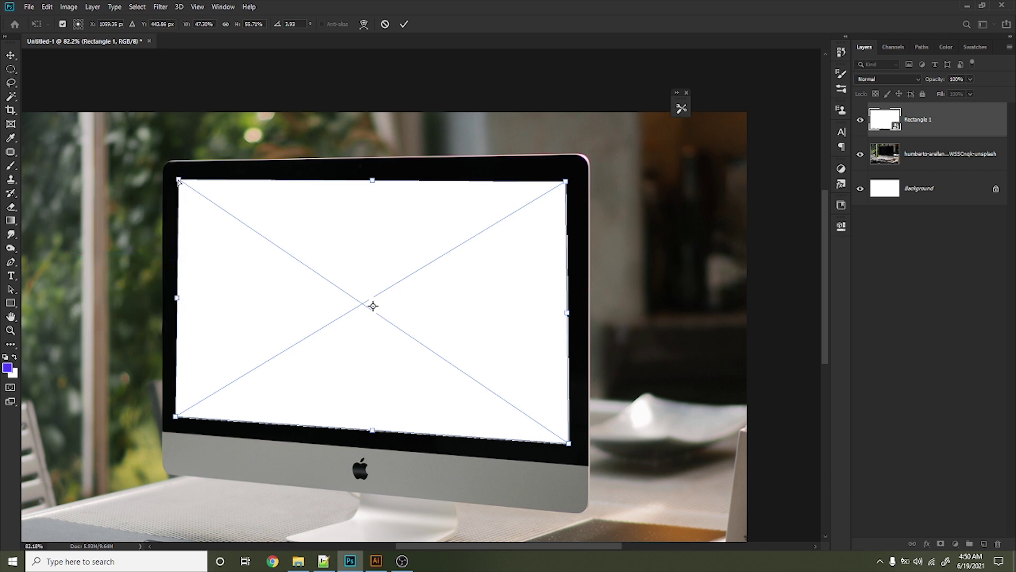
pyautogui.moveTo(178, 181); pyautogui.dragTo(175, 179)
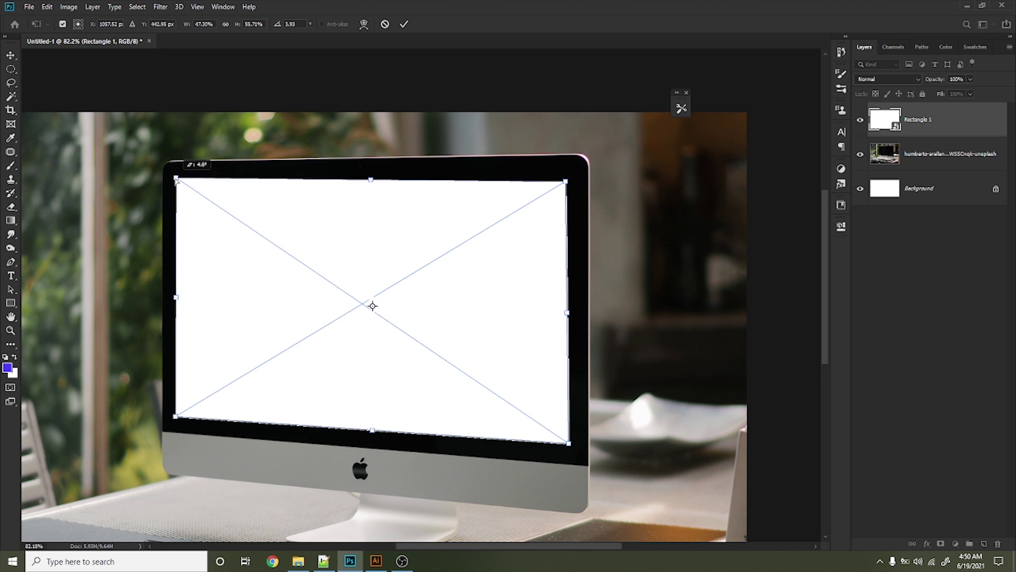
pyautogui.press('Return')
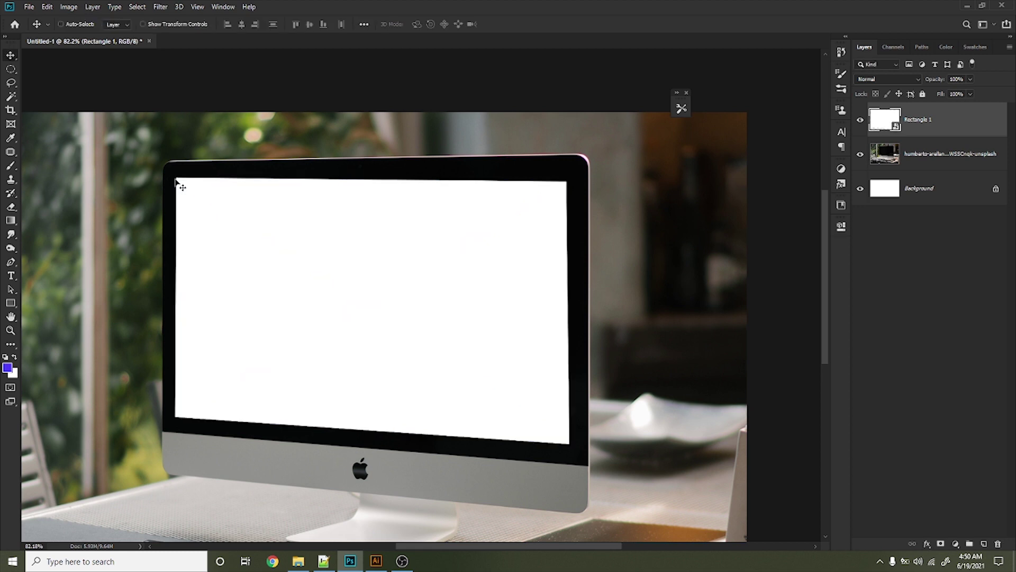
# Distort the top-right corner slightly upward to match the screen and commit it.
pyautogui.hotkey('ctrl', 't')
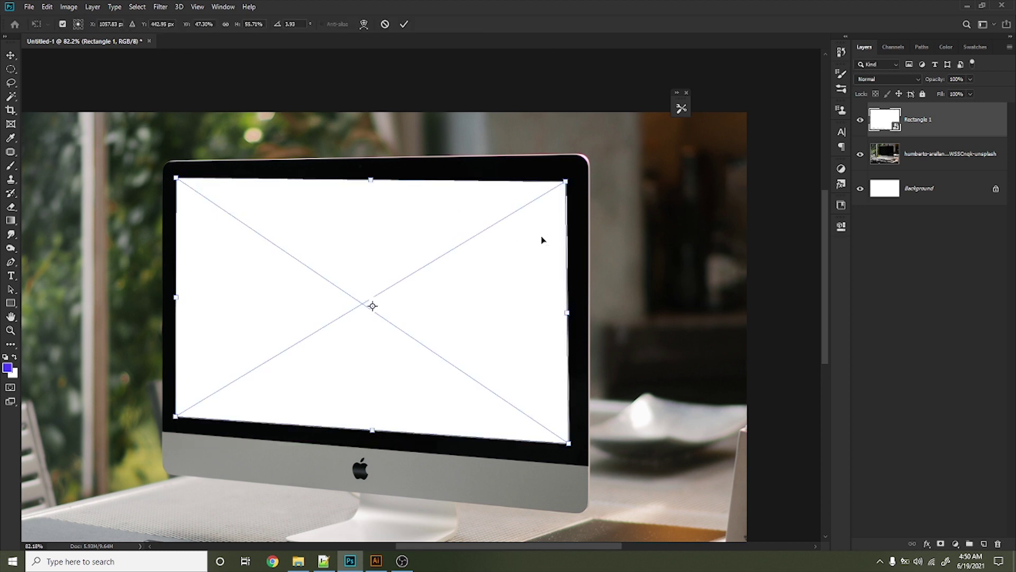
pyautogui.rightClick(431, 238)
pyautogui.click(451, 303)
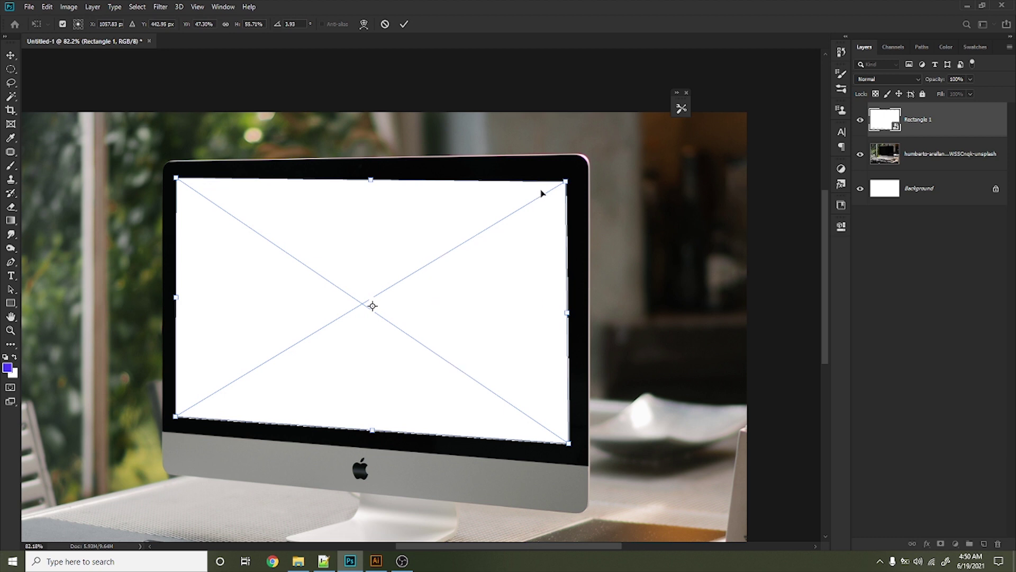
pyautogui.moveTo(566, 182); pyautogui.dragTo(566, 180)
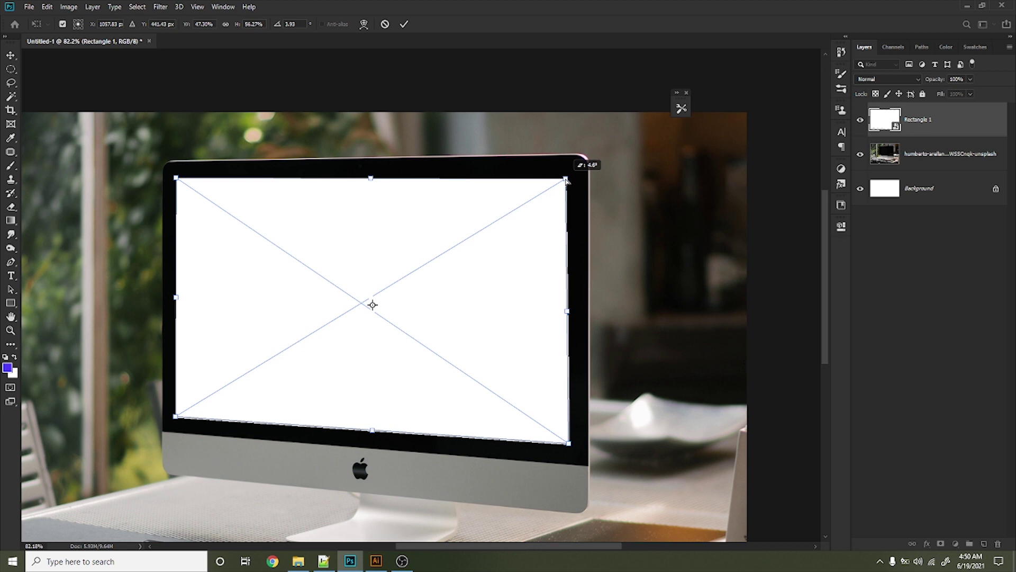
pyautogui.press('Return')
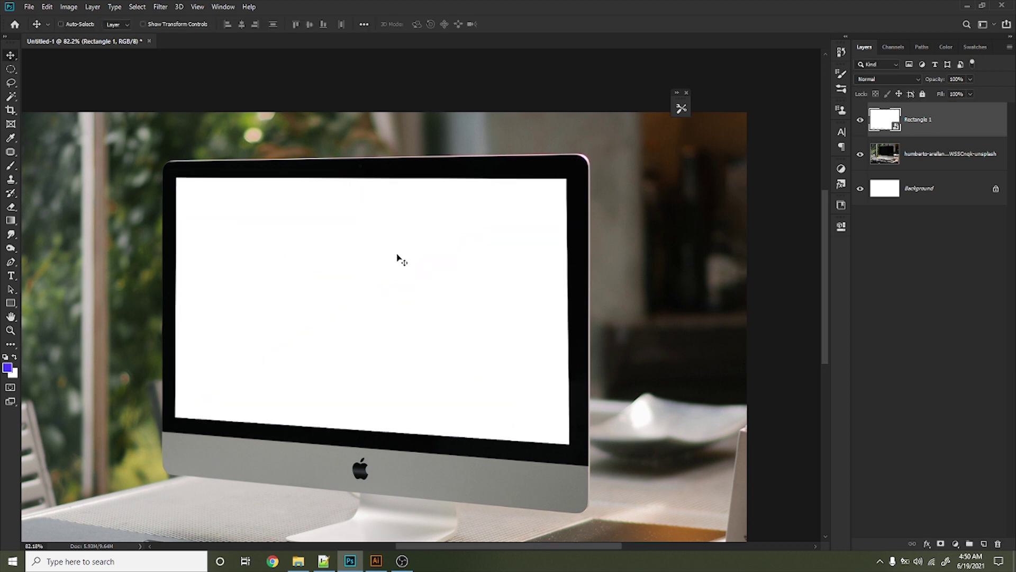
# Load Rectangle 1's shape as a selection and copy that iMac photo area to Layer 1.
pyautogui.doubleClick(889, 120)
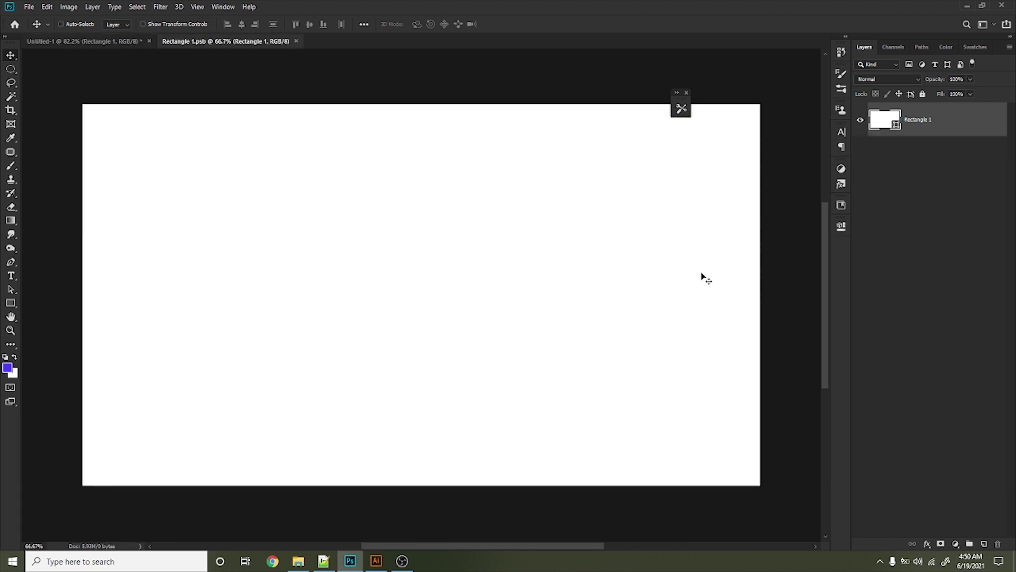
pyautogui.click(96, 40)
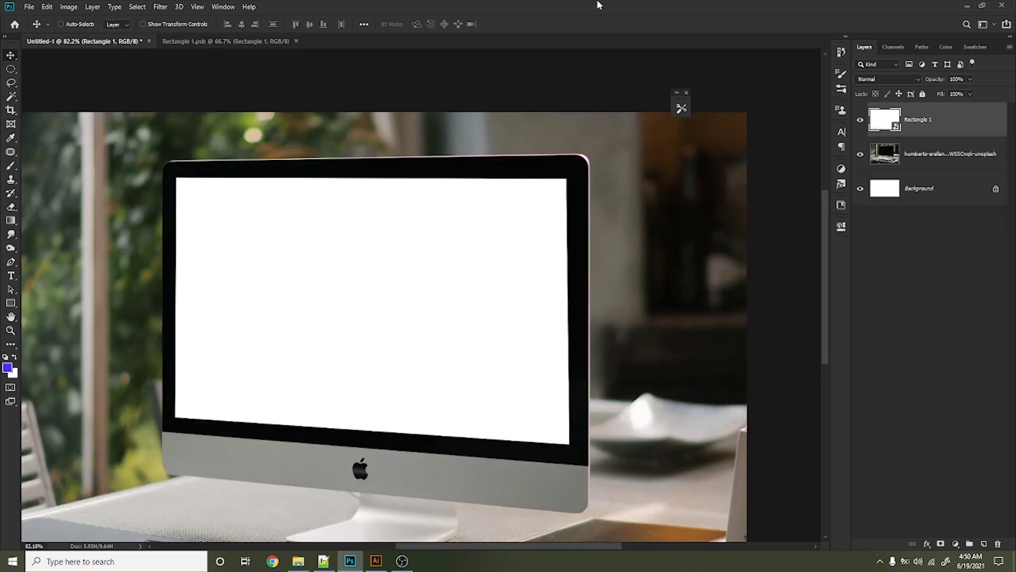
pyautogui.press('ctrl')
pyautogui.keyDown('ctrl'); pyautogui.click(876, 123); pyautogui.keyUp('ctrl')
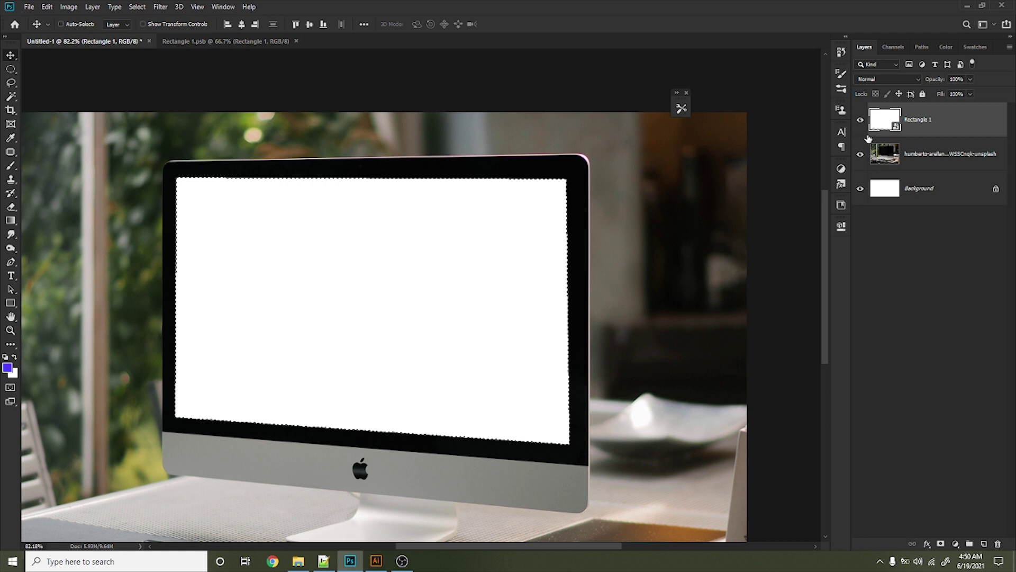
pyautogui.click(893, 157)
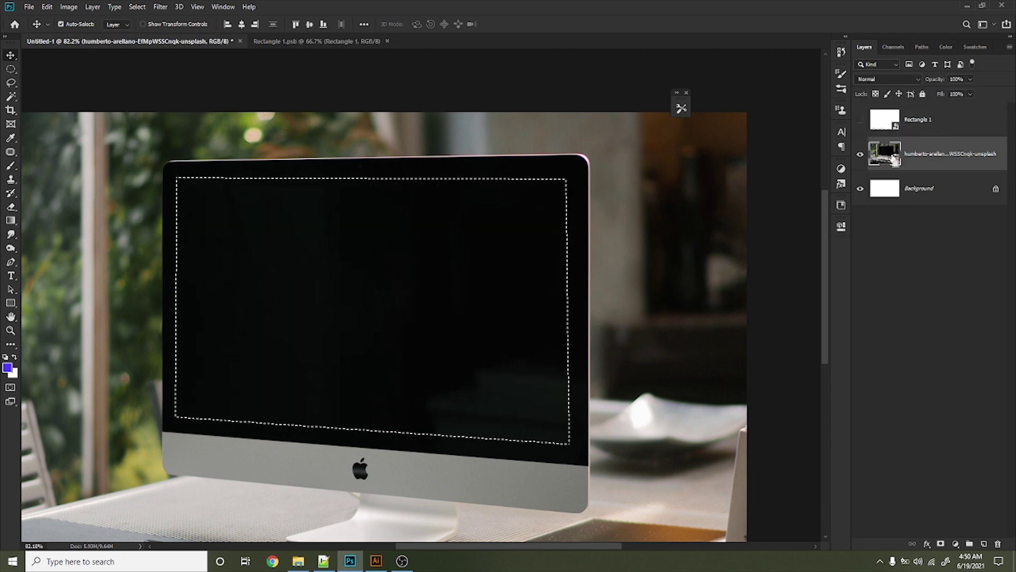
pyautogui.hotkey('ctrl', 'j')
# Move Layer 1 above the visible Rectangle 1, blend it as Screen, and open Rectangle 1's contents.
pyautogui.moveTo(925, 155); pyautogui.dragTo(899, 106)
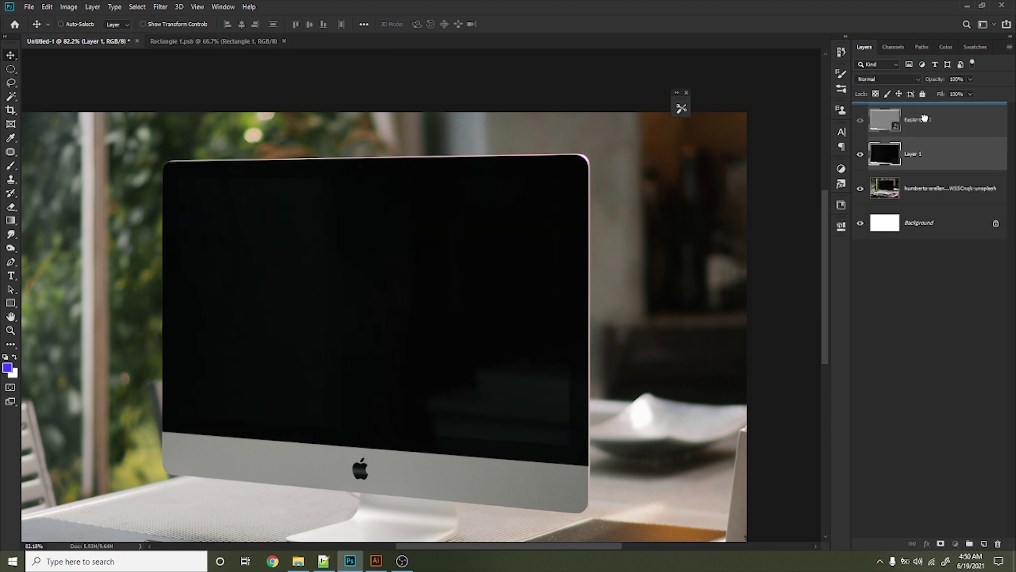
pyautogui.click(860, 155)
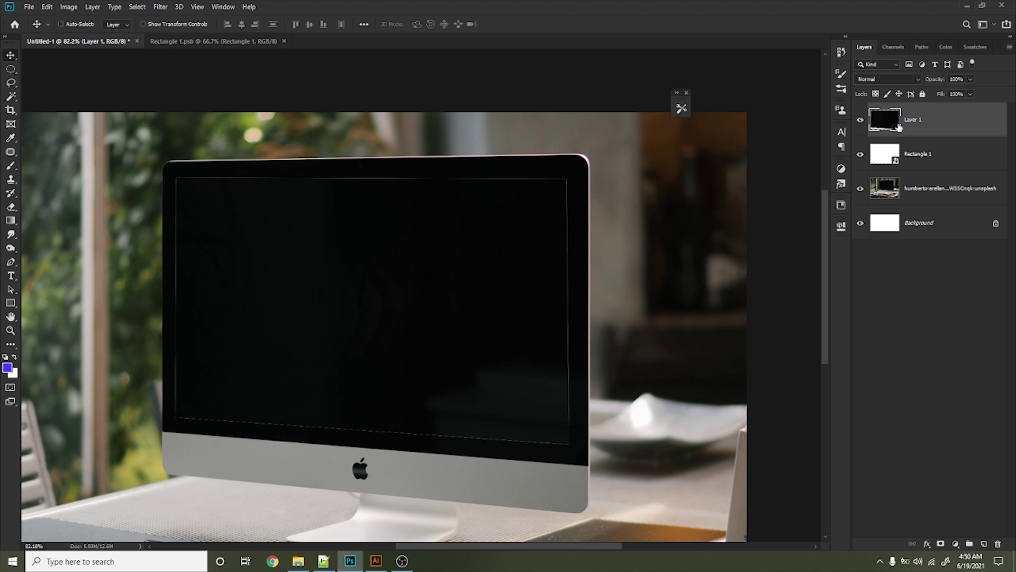
pyautogui.click(888, 81)
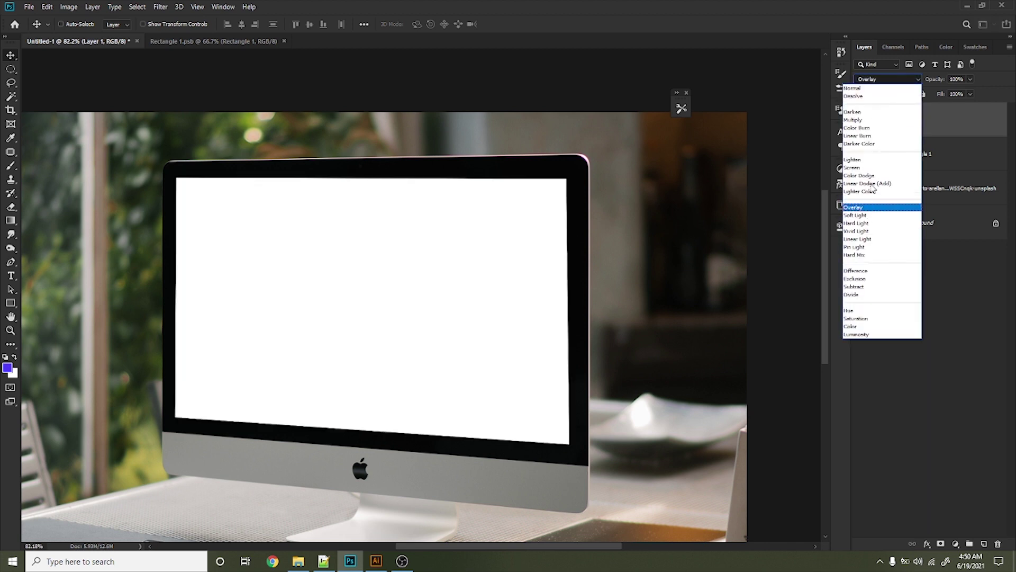
pyautogui.click(873, 168)
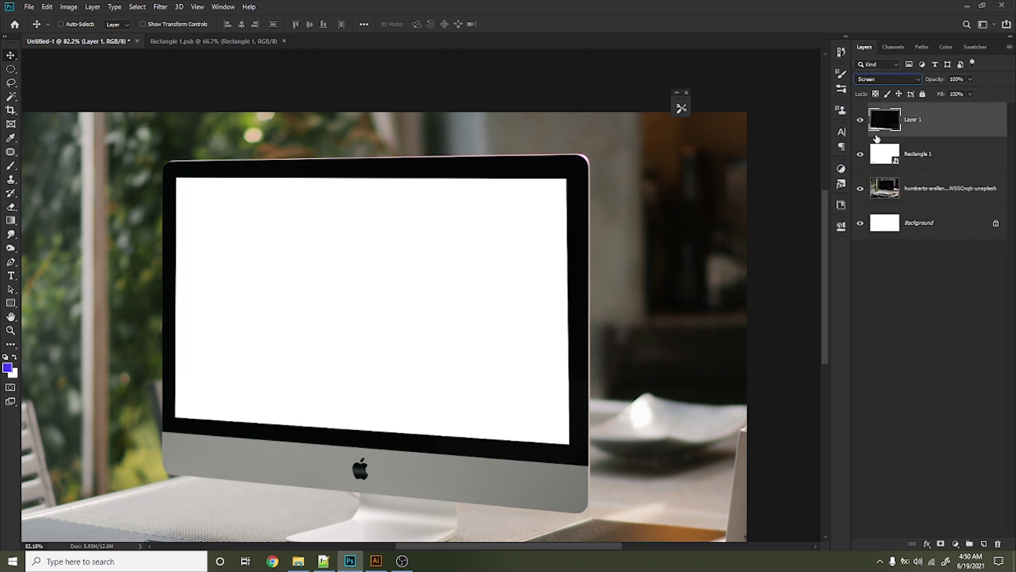
pyautogui.click(926, 153)
pyautogui.click(258, 44)
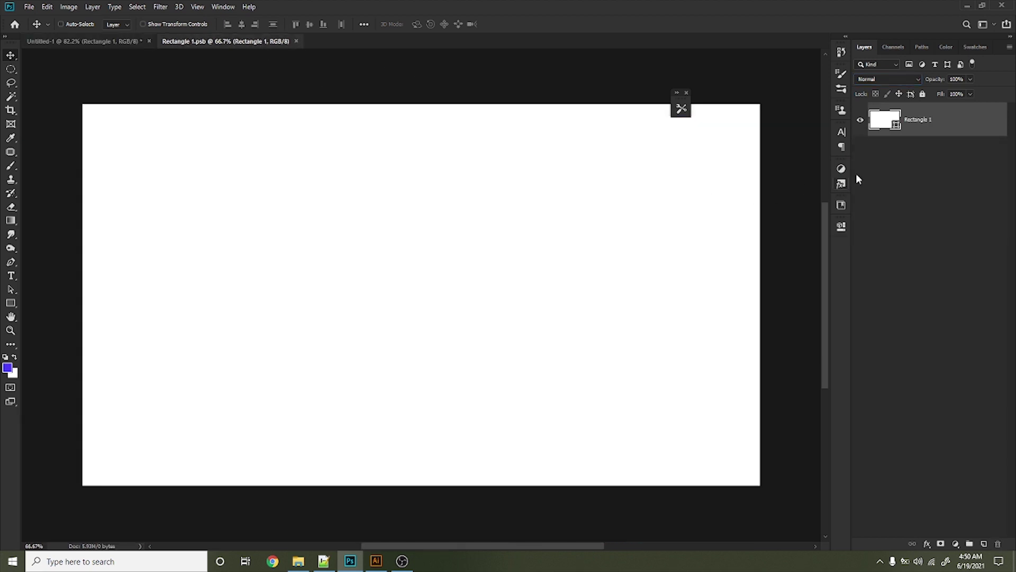
# Fill the smart object's rectangle with near-black #070707, save it, and select Layer 1 in the mockup.
pyautogui.doubleClick(877, 121)
pyautogui.moveTo(771, 306); pyautogui.dragTo(655, 390)
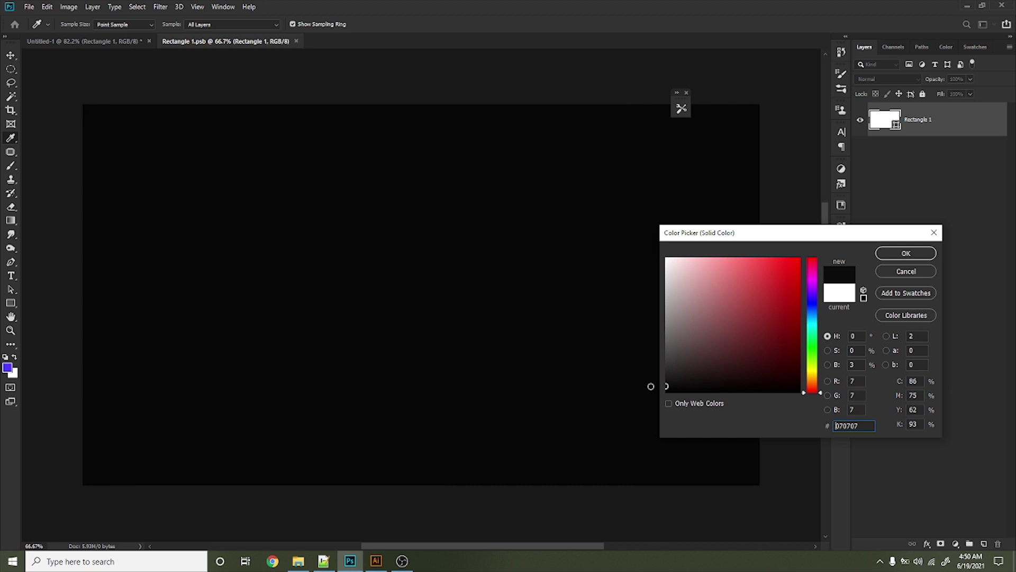
pyautogui.click(902, 253)
pyautogui.hotkey('ctrl', 's')
pyautogui.click(108, 46)
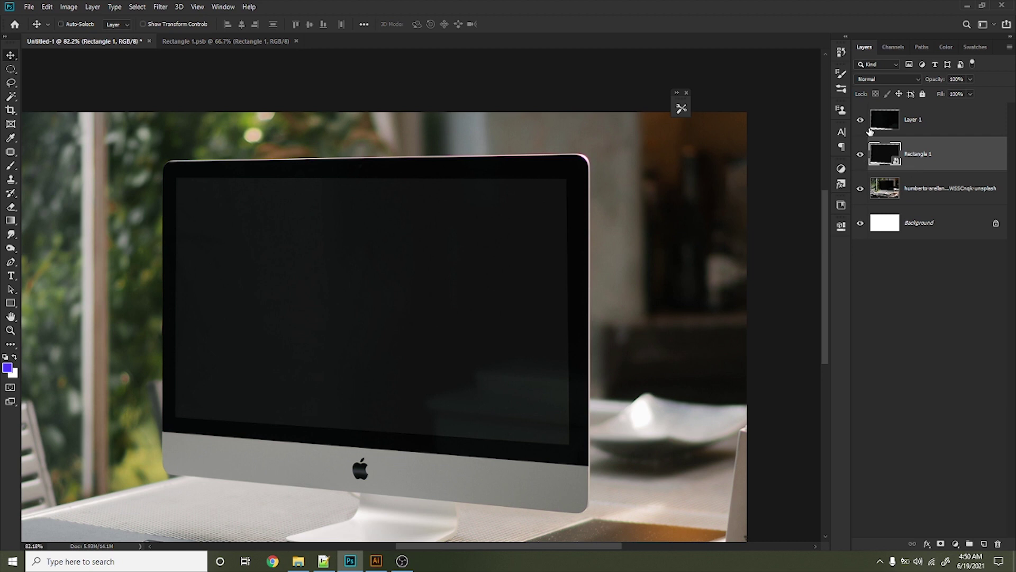
pyautogui.click(885, 120)
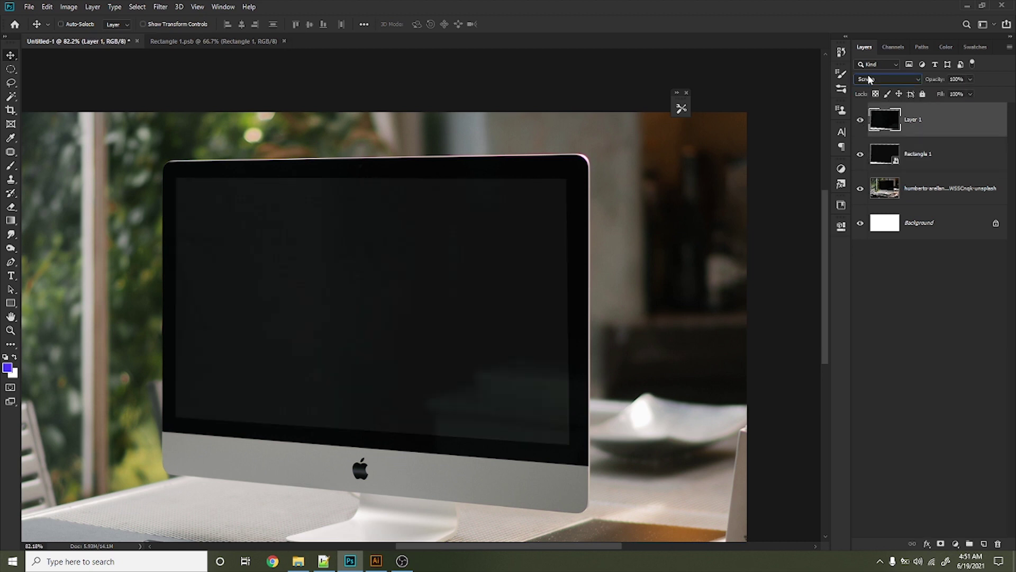
# Group Layer 1 and Rectangle 1 into Group 1, then duplicate Layer 1.
pyautogui.keyDown('shift'); pyautogui.click(941, 161); pyautogui.keyUp('shift')
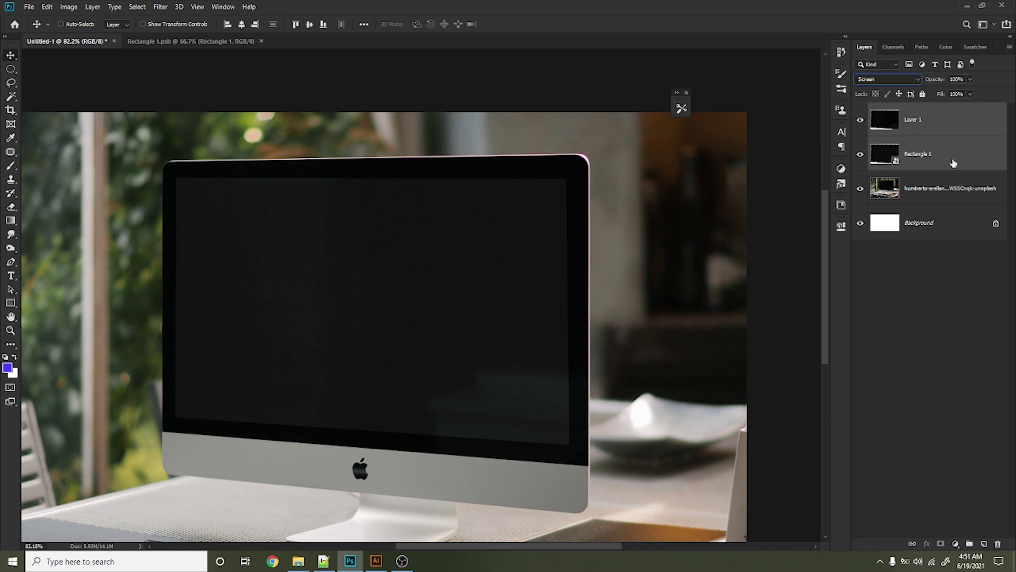
pyautogui.keyDown('ctrl'); pyautogui.click(942, 132); pyautogui.keyUp('ctrl')
pyautogui.hotkey('ctrl', 'g')
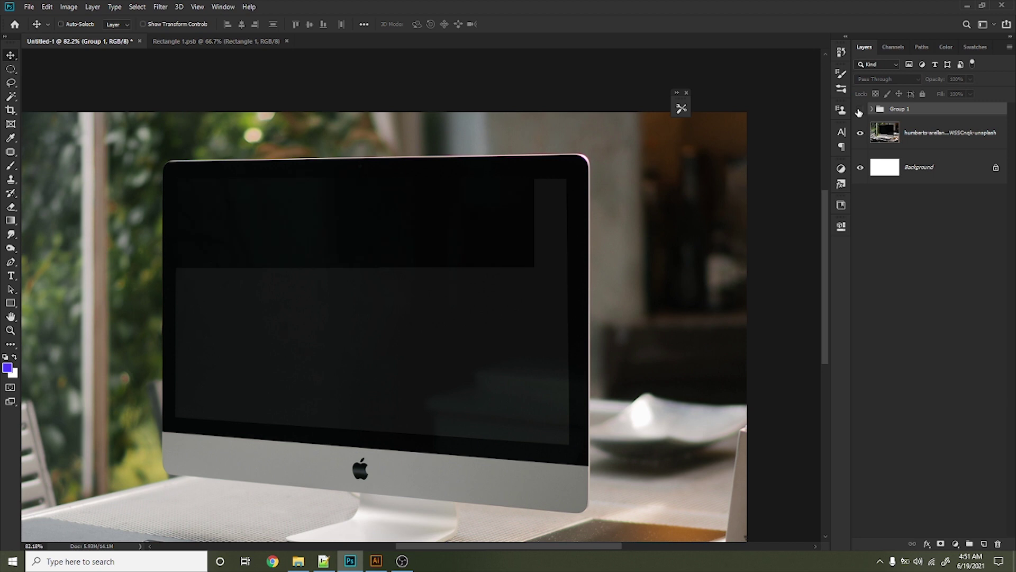
pyautogui.click(873, 109)
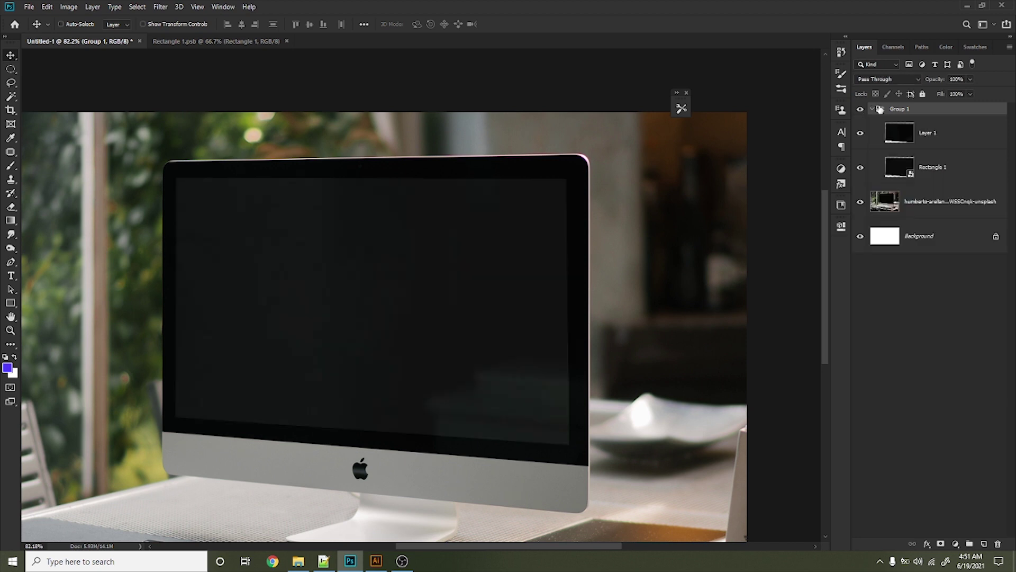
pyautogui.click(924, 147)
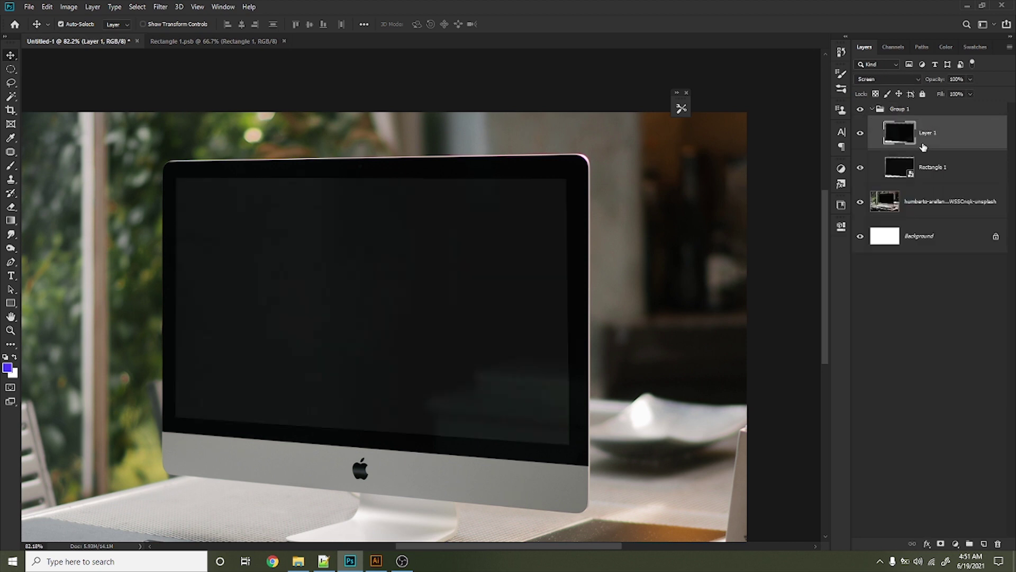
pyautogui.hotkey('ctrl', 'j')
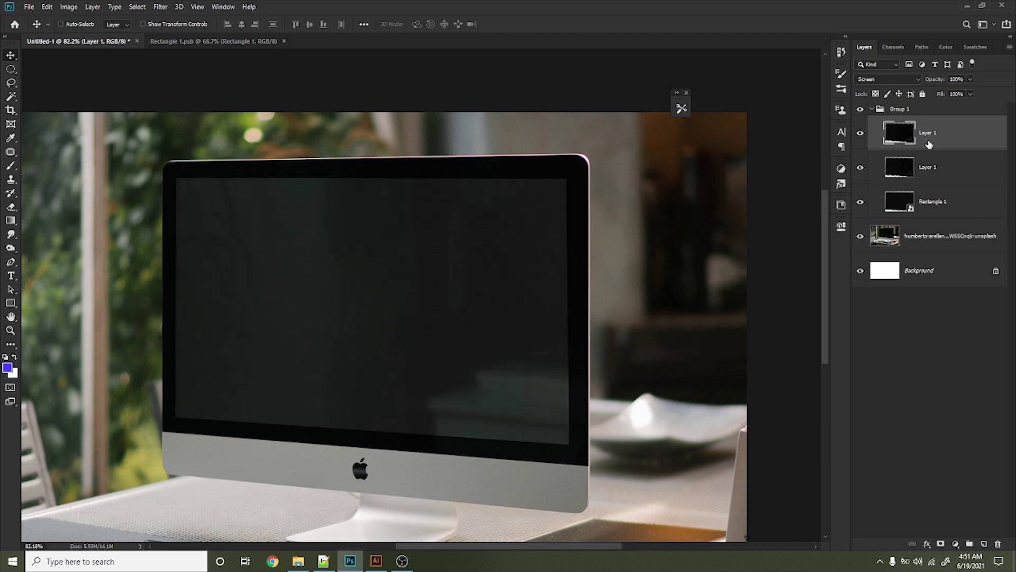
# Set the Layer 1 copy's blend mode to Multiply, comparing Darken and toggling visibility to check.
pyautogui.click(919, 174)
pyautogui.click(891, 79)
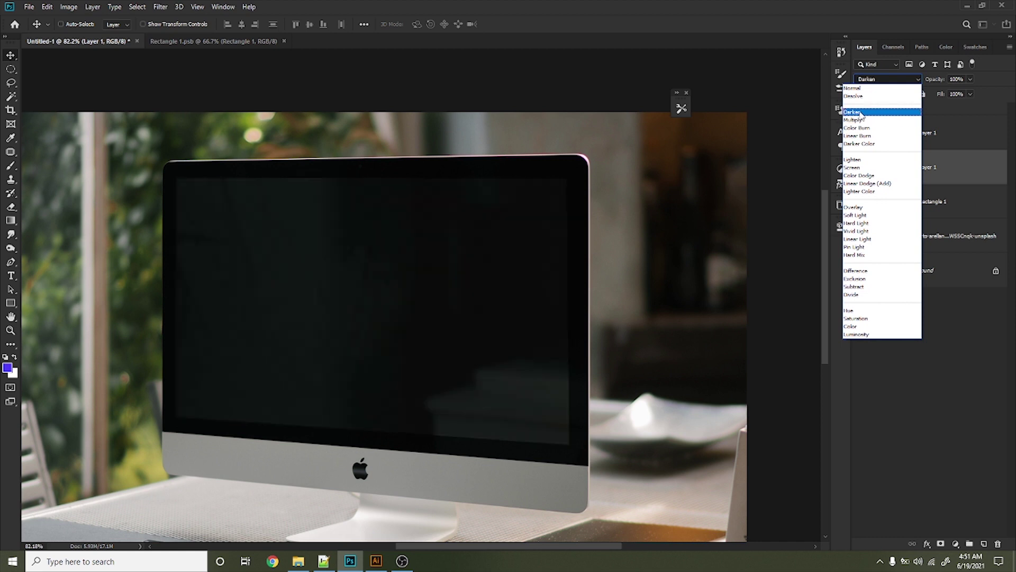
pyautogui.click(853, 111)
pyautogui.click(860, 237)
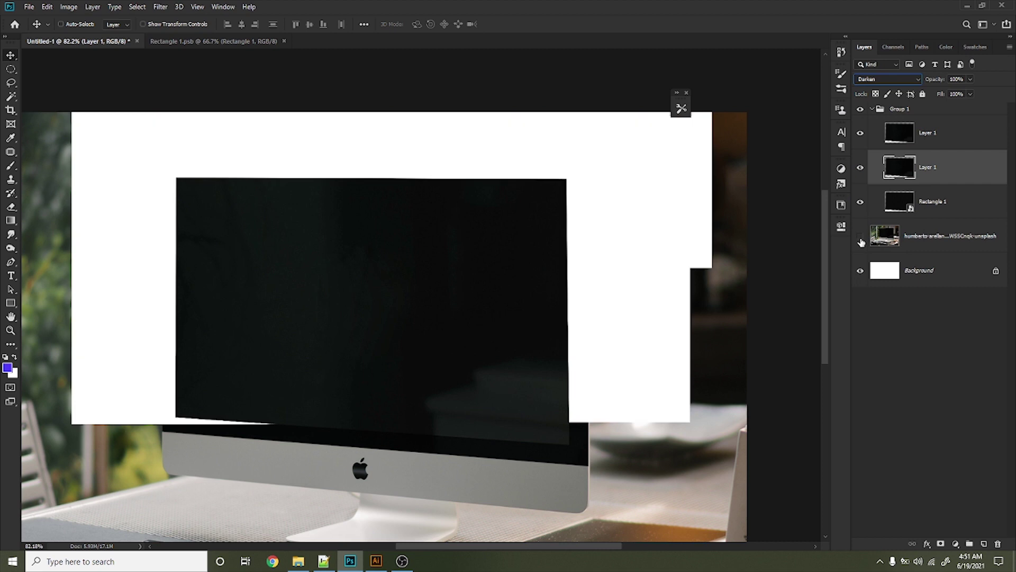
pyautogui.click(860, 237)
pyautogui.click(861, 110)
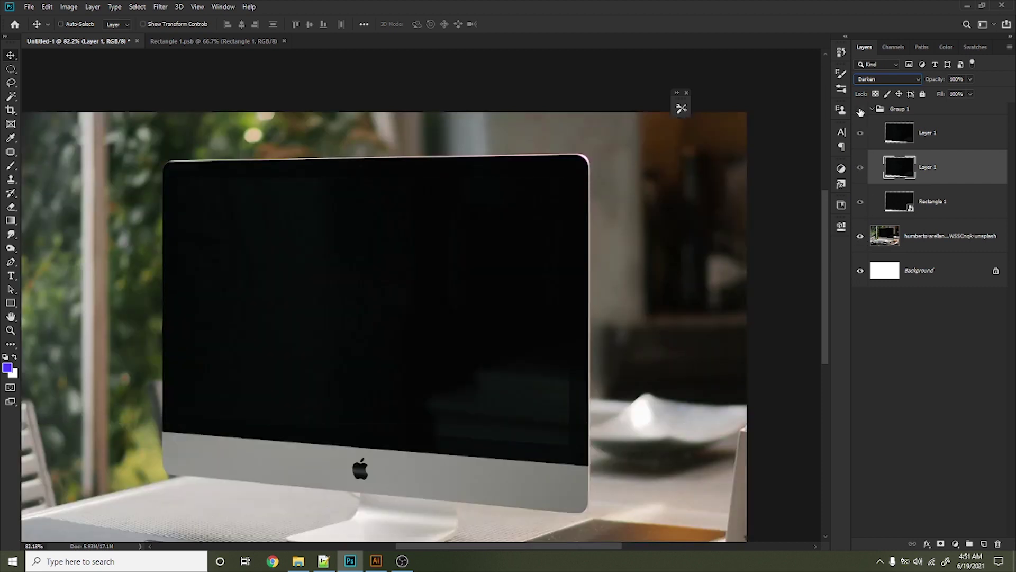
pyautogui.click(861, 111)
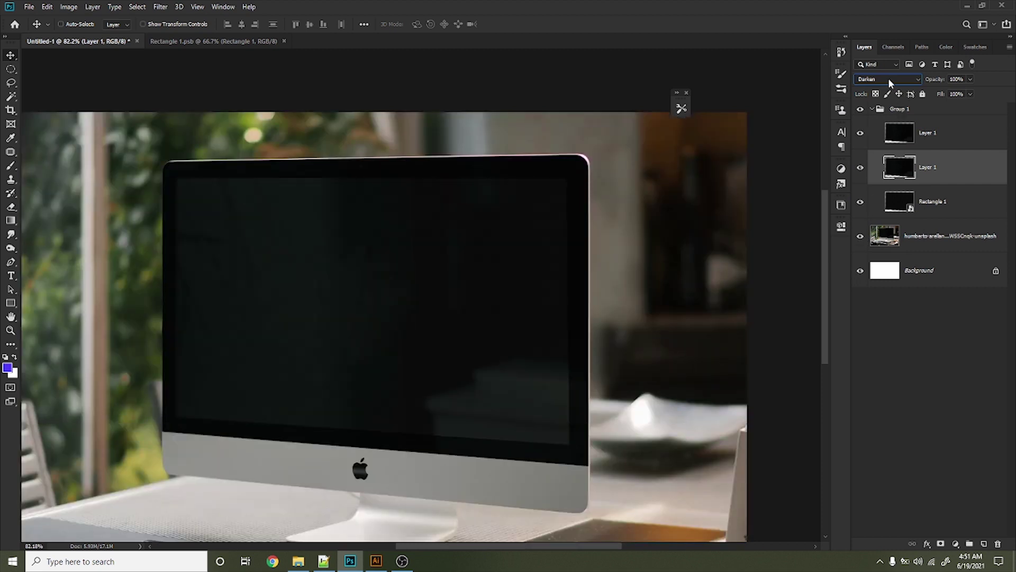
pyautogui.click(890, 81)
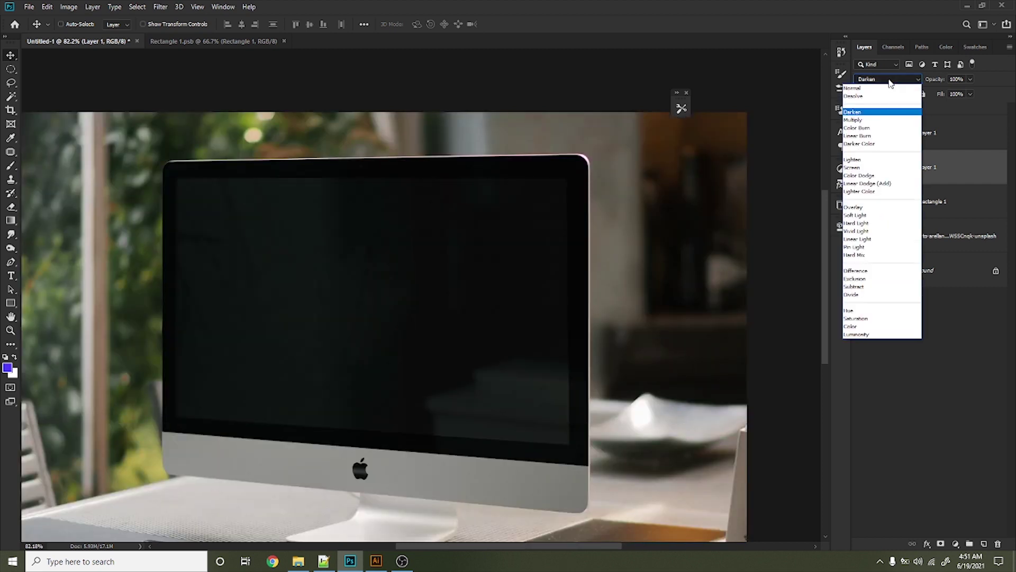
pyautogui.click(867, 119)
pyautogui.click(861, 110)
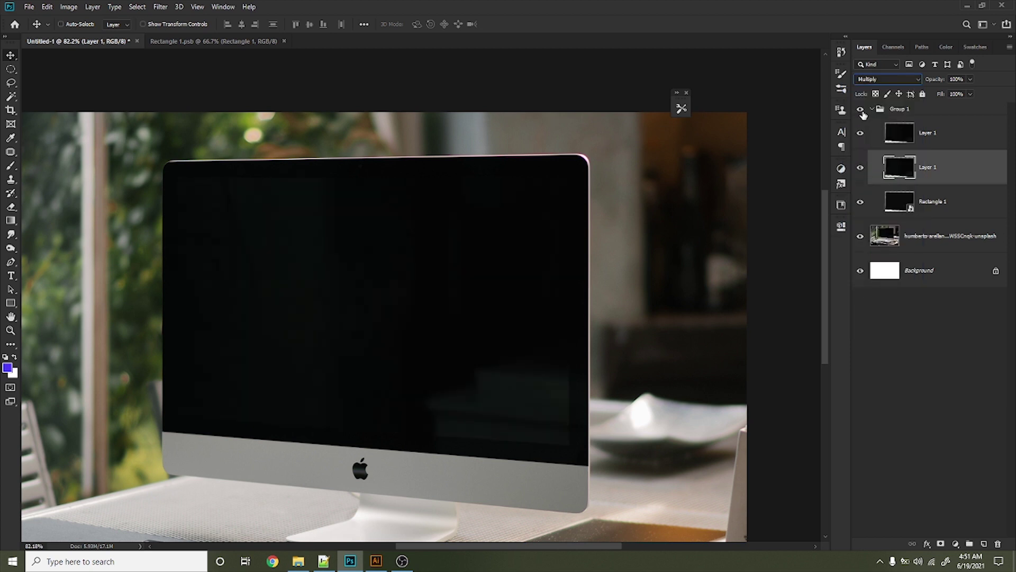
pyautogui.click(897, 201)
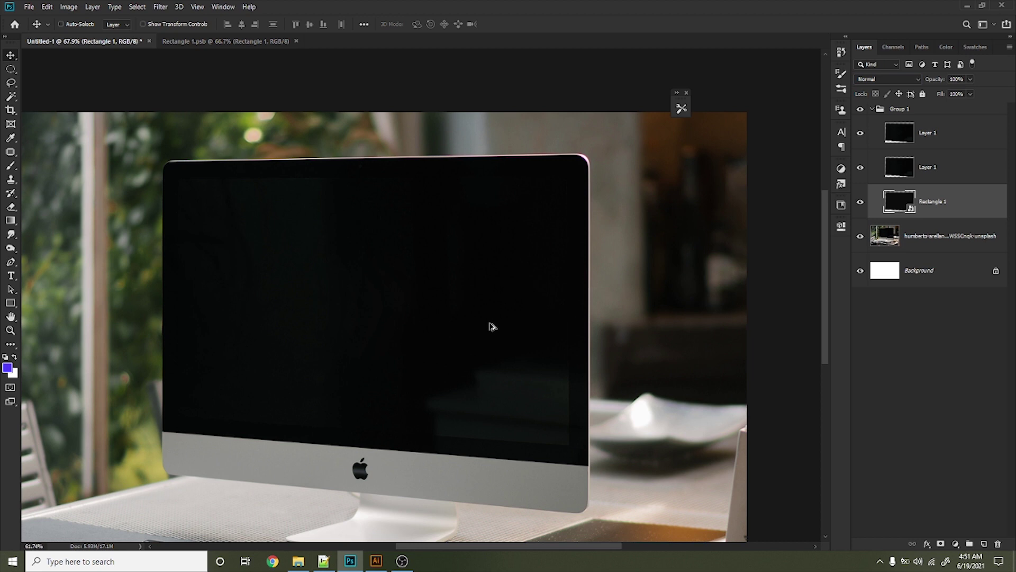
# Duplicate the Rectangle 1 smart object to the top of the stack and collapse Group 1.
pyautogui.scroll(-2, 492, 327)
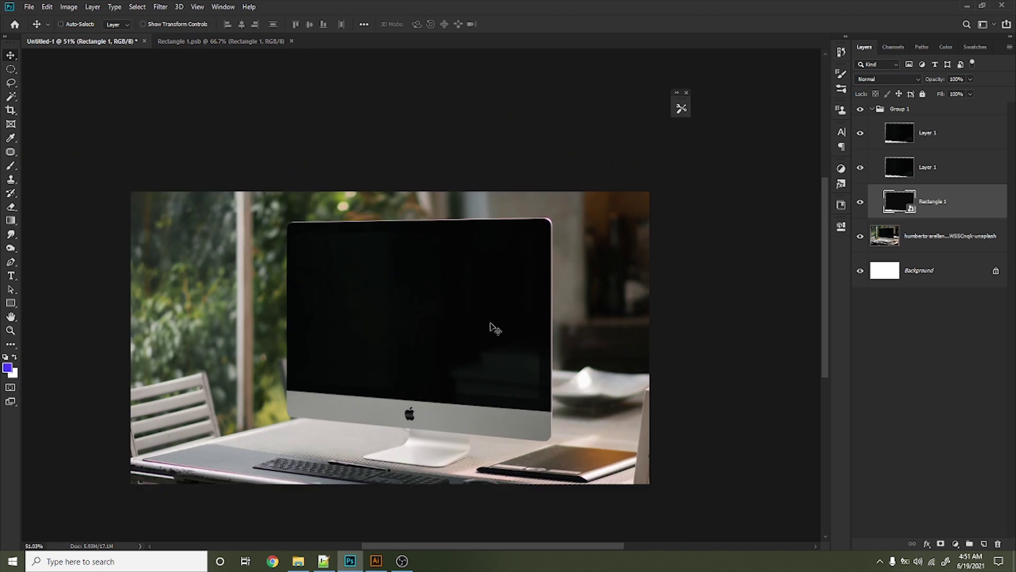
pyautogui.doubleClick(937, 202)
pyautogui.press('Return')
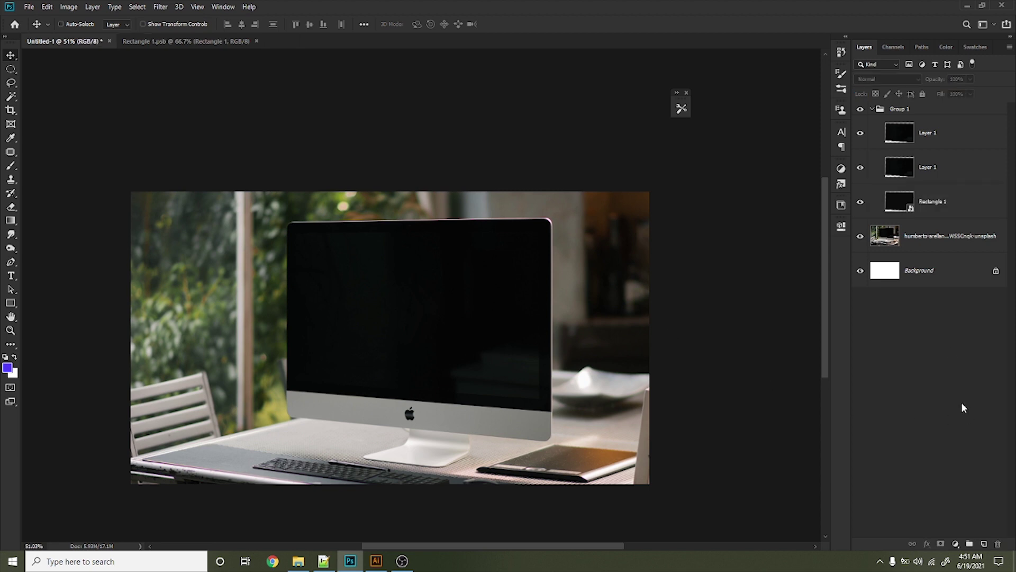
pyautogui.hotkey('ctrl', 'j')
pyautogui.moveTo(955, 209); pyautogui.dragTo(914, 103)
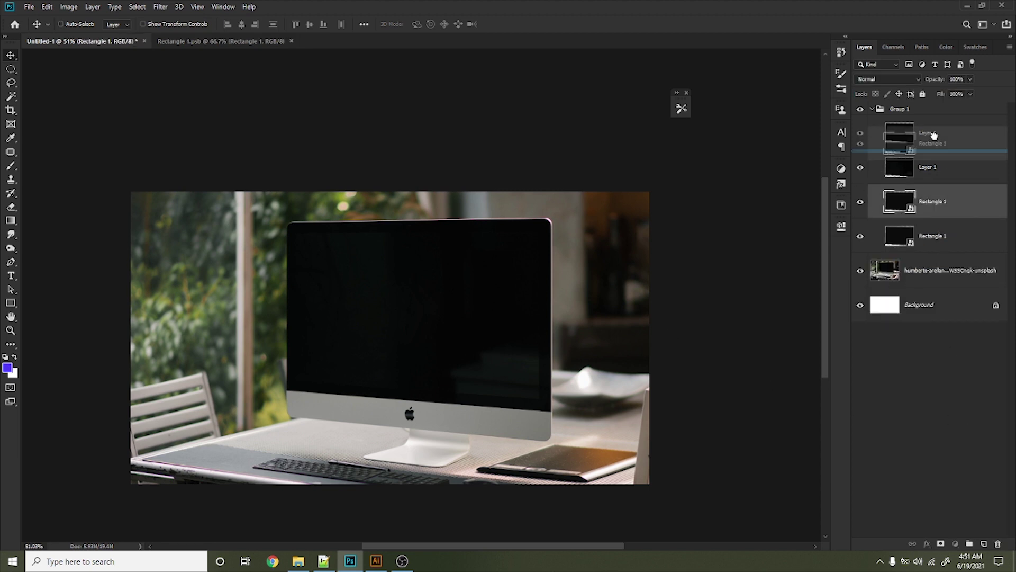
pyautogui.click(871, 144)
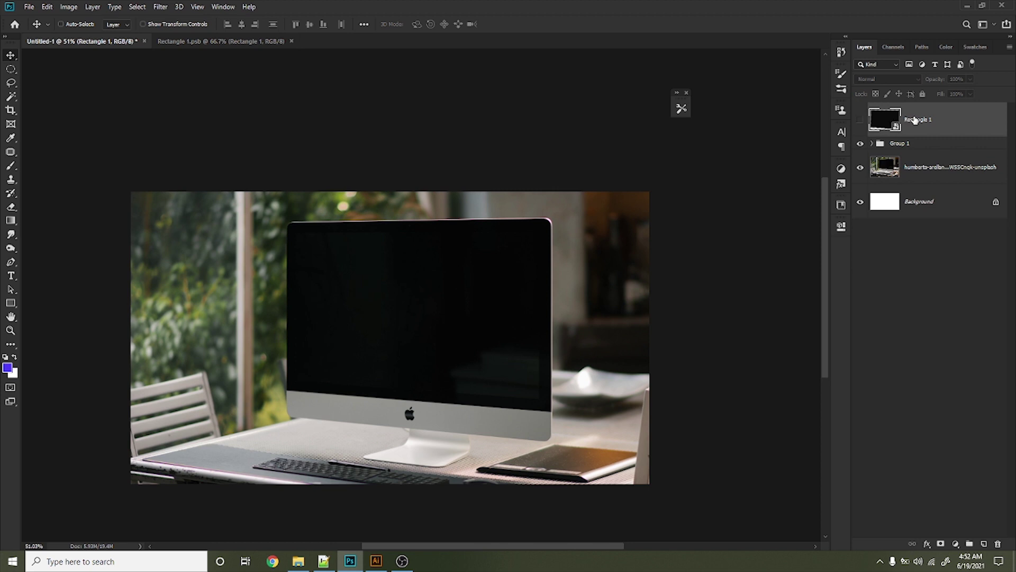
# Rename the top copy 'Place your desing here' and open its smart object contents.
pyautogui.doubleClick(911, 120)
pyautogui.write('Place your desing here')
pyautogui.click(912, 228)
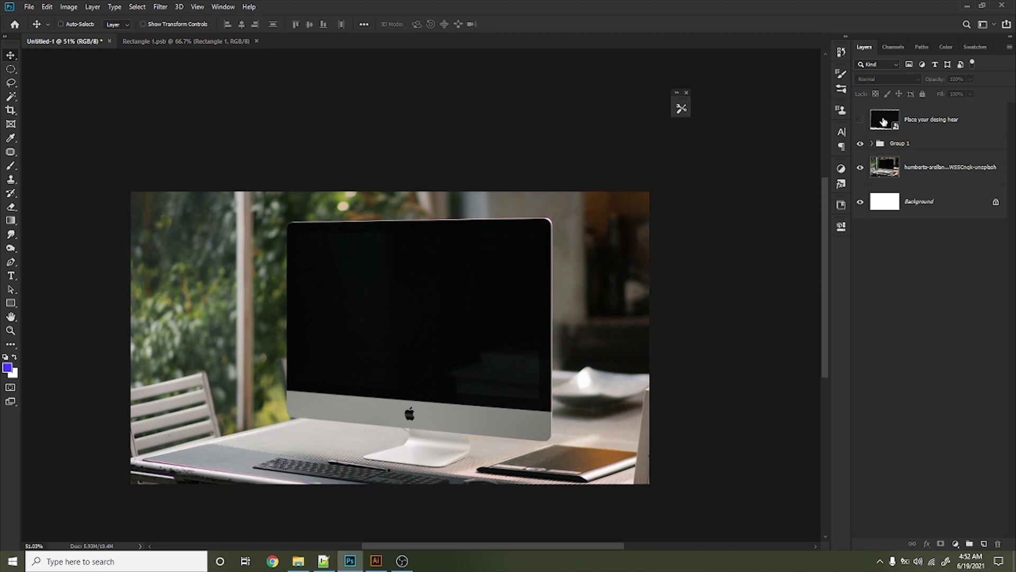
pyautogui.click(883, 122)
pyautogui.doubleClick(883, 122)
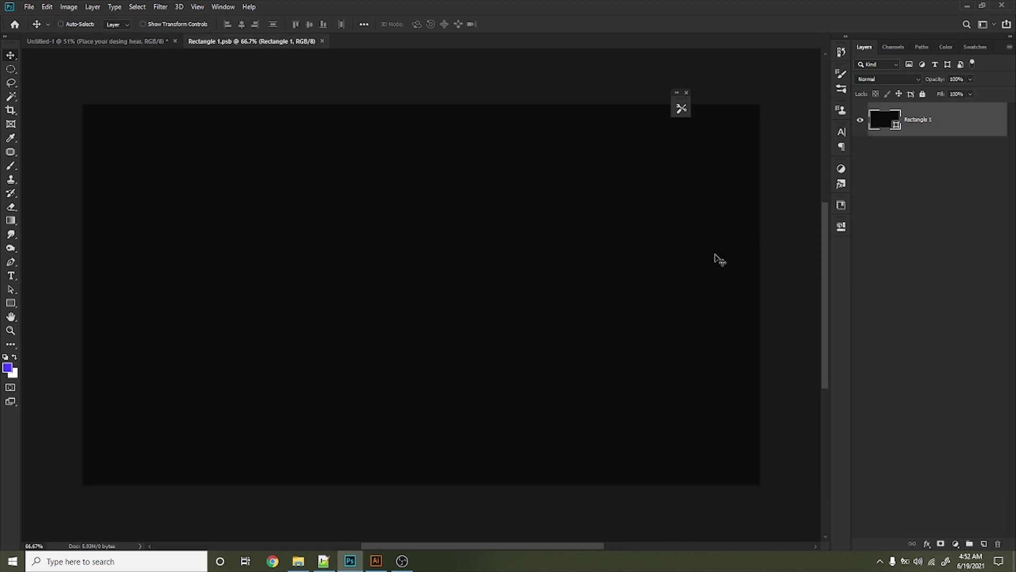
# Place the Mocup.psd file as a linked screenshot inside the smart object.
pyautogui.click(30, 7)
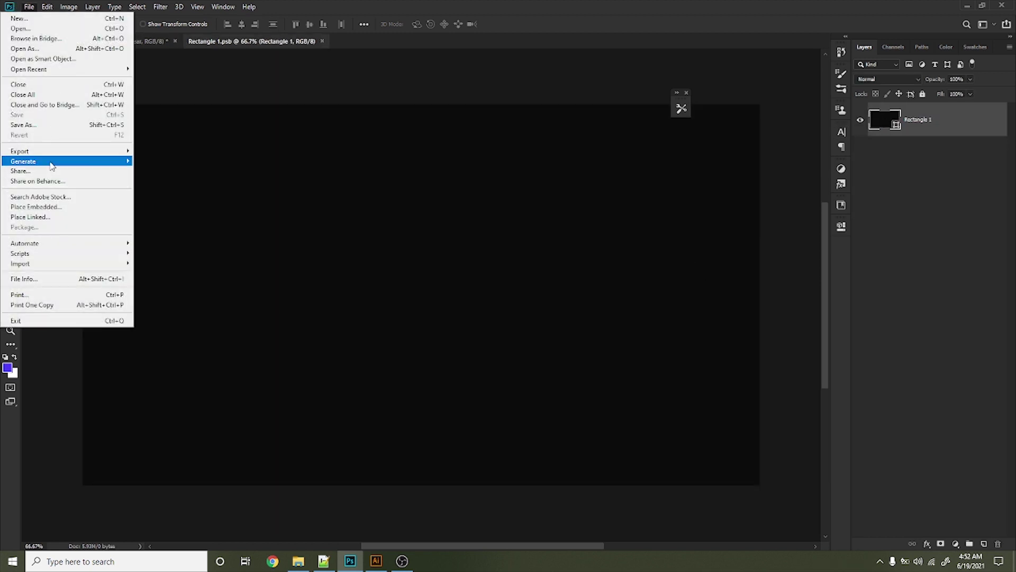
pyautogui.click(31, 216)
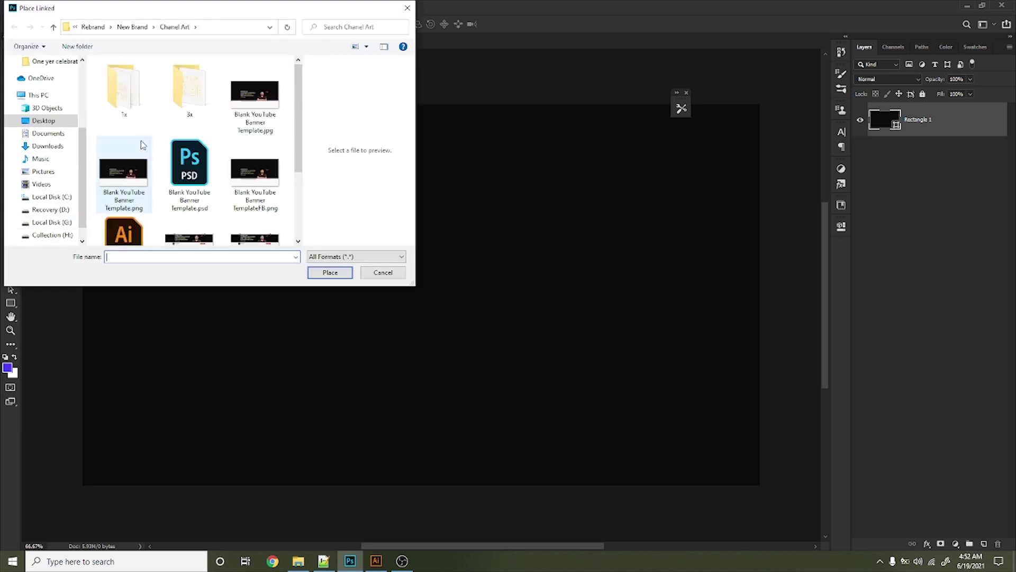
pyautogui.scroll(-2, 170, 136)
pyautogui.click(138, 225)
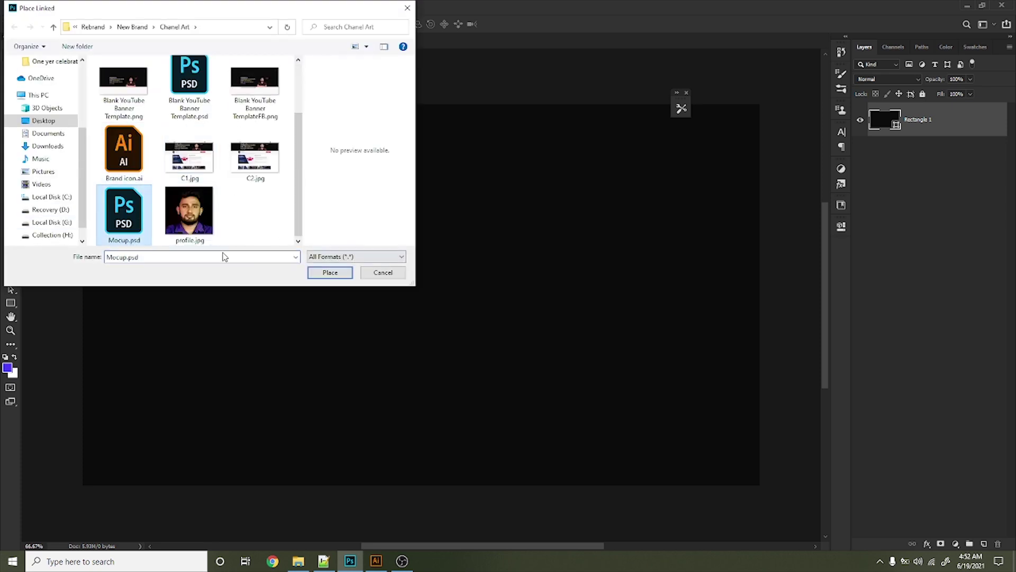
pyautogui.click(330, 272)
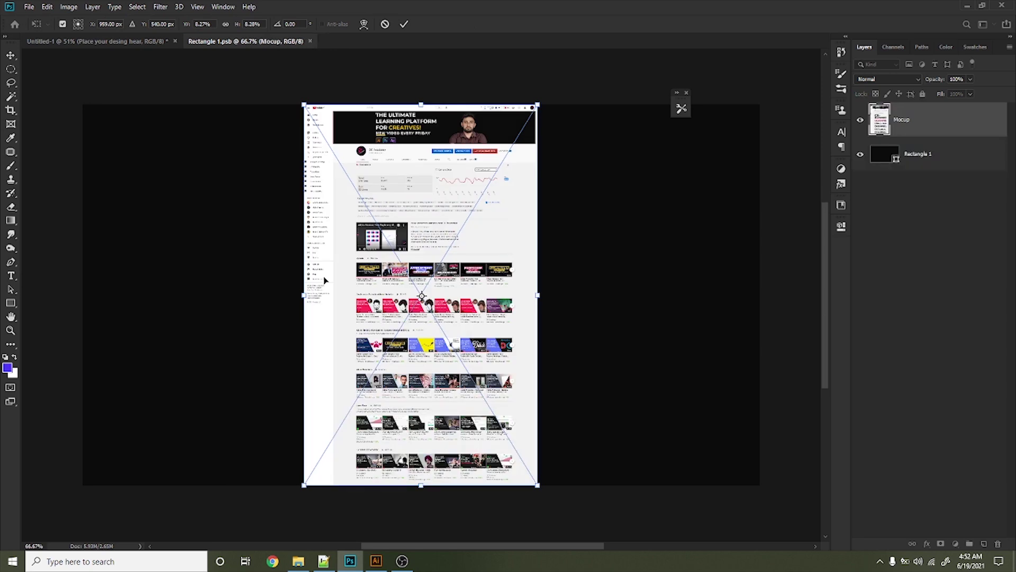
# Move the screenshot left to the canvas's top-left edge, nudging it right and up.
pyautogui.moveTo(421, 237); pyautogui.dragTo(182, 224)
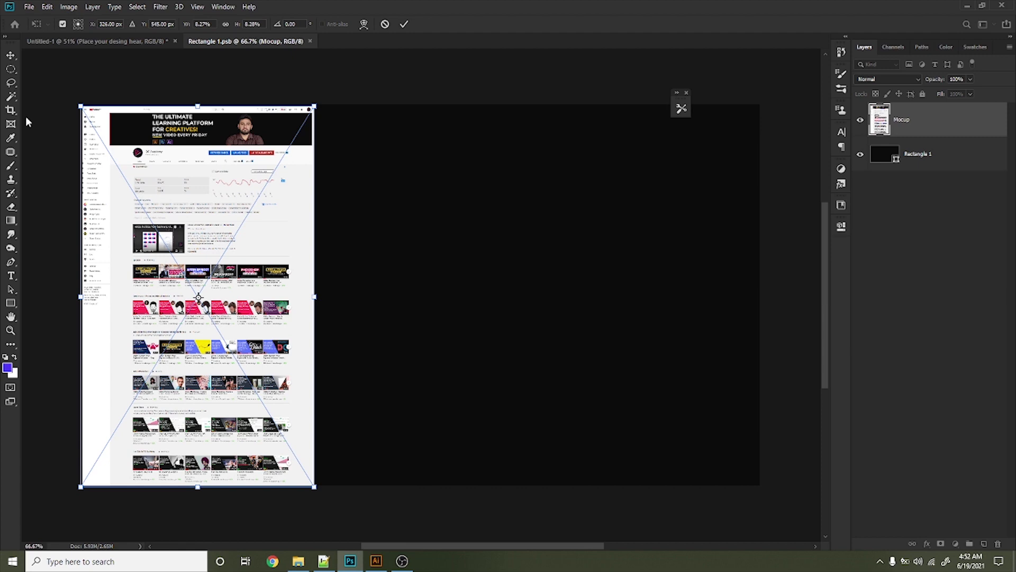
pyautogui.scroll(1, 55, 106)
pyautogui.scroll(2, 104, 105)
pyautogui.scroll(2, 105, 109)
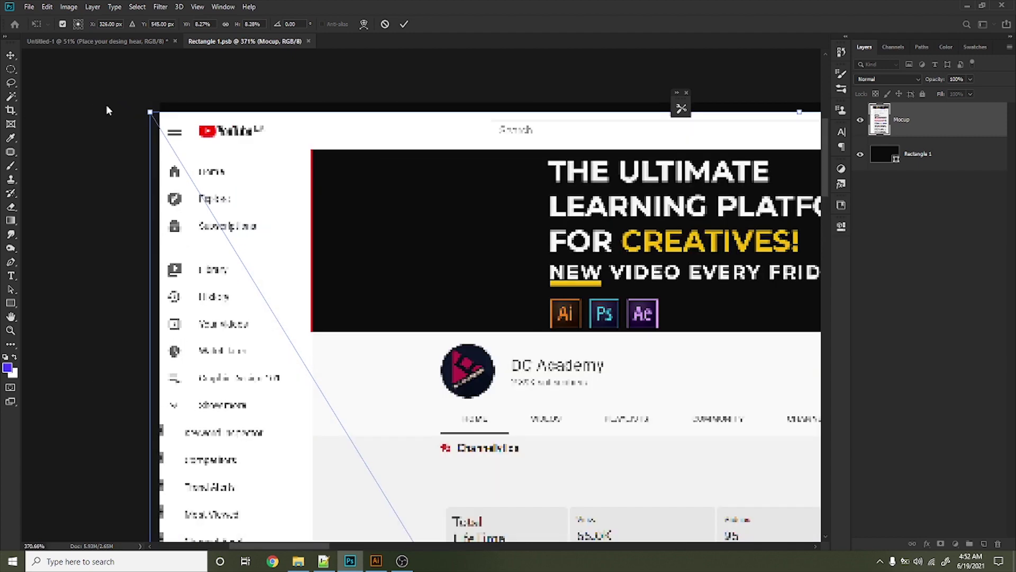
pyautogui.hotkey('alt', 'space')
pyautogui.press('Escape')
pyautogui.press('Right')
pyautogui.press('Right')
pyautogui.press('Right')
pyautogui.press('Up')
pyautogui.press('Up')
pyautogui.press('Up')
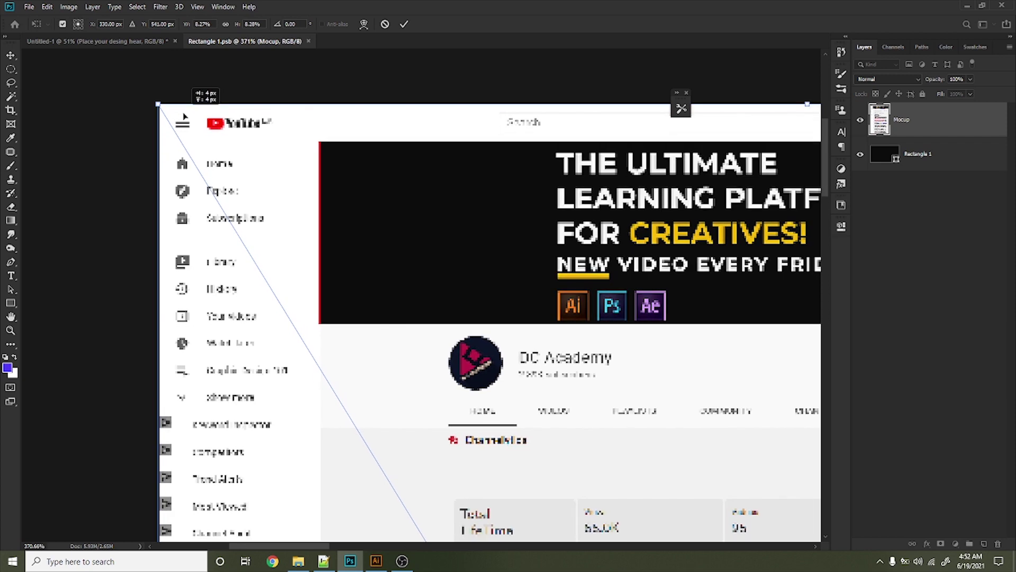
# Enlarge the screenshot to cover the whole canvas, commit it, and add an empty layer above.
pyautogui.scroll(-3, 131, 115)
pyautogui.scroll(-2, 131, 115)
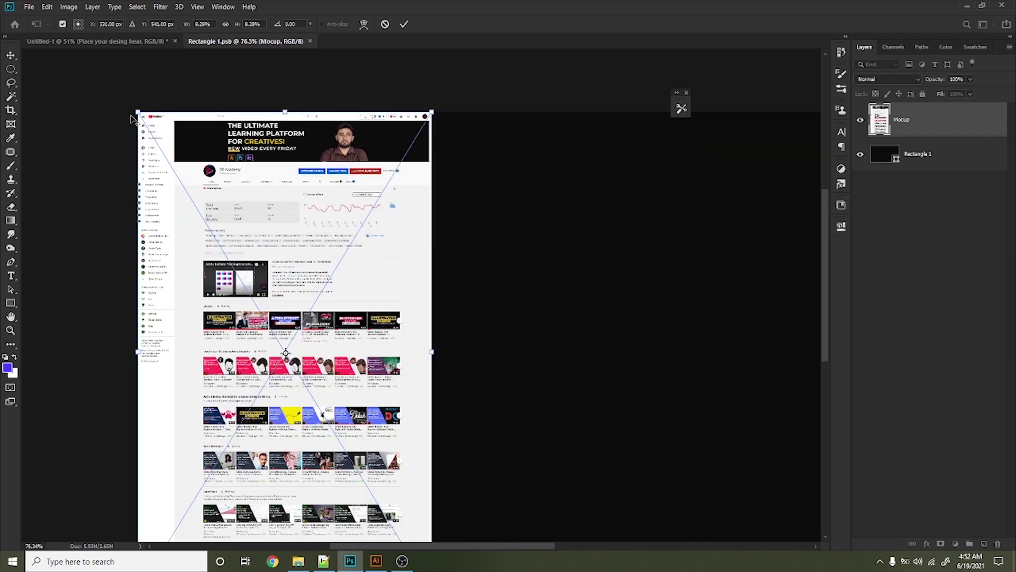
pyautogui.scroll(-1, 132, 115)
pyautogui.scroll(-1, 131, 116)
pyautogui.scroll(-1, 351, 381)
pyautogui.moveTo(277, 363); pyautogui.dragTo(537, 568)
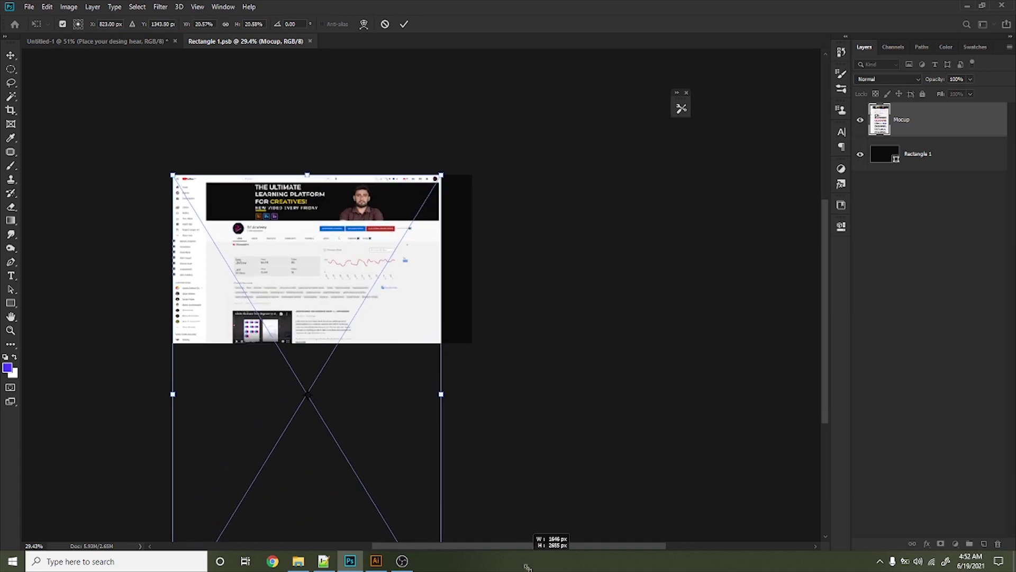
pyautogui.moveTo(537, 567); pyautogui.dragTo(524, 534)
pyautogui.press('Return')
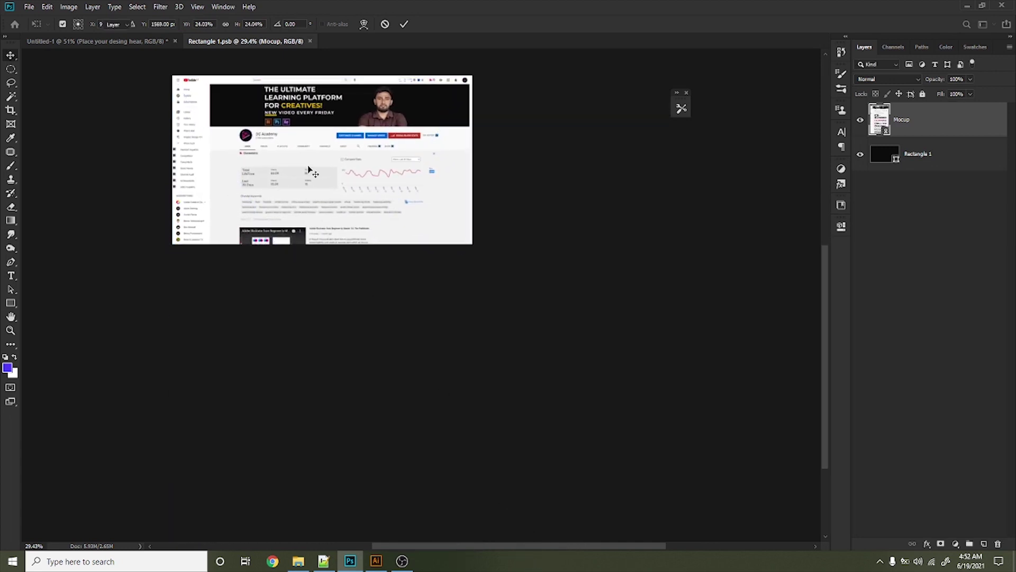
pyautogui.press('super')
pyautogui.press('Escape')
pyautogui.scroll(3, 188, 98)
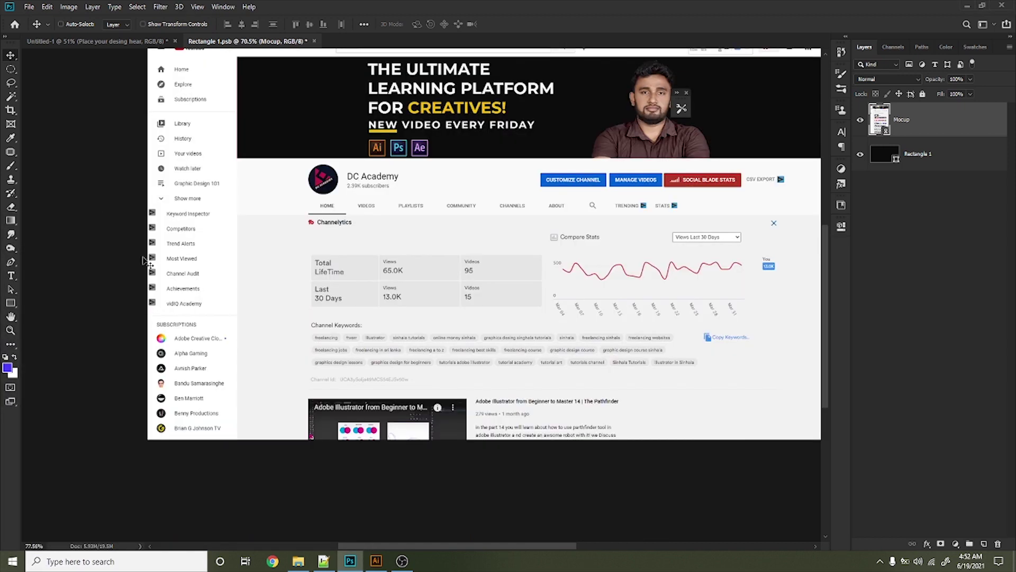
pyautogui.scroll(2, 137, 192)
pyautogui.scroll(1, 715, 305)
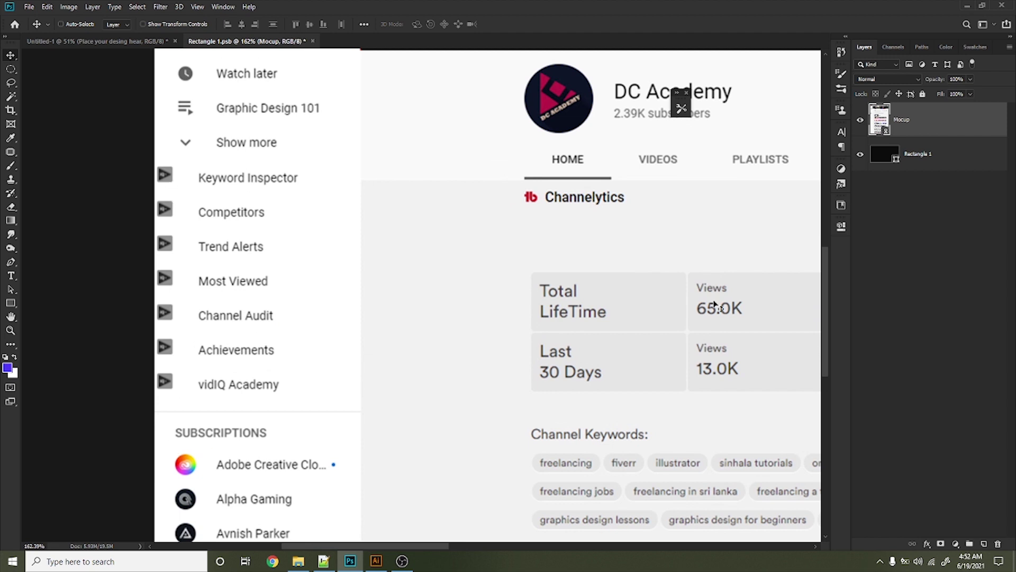
pyautogui.click(984, 543)
# Brush white over the sidebar play icons, save the screenshot file, and return to Untitled-1.
pyautogui.press('b')
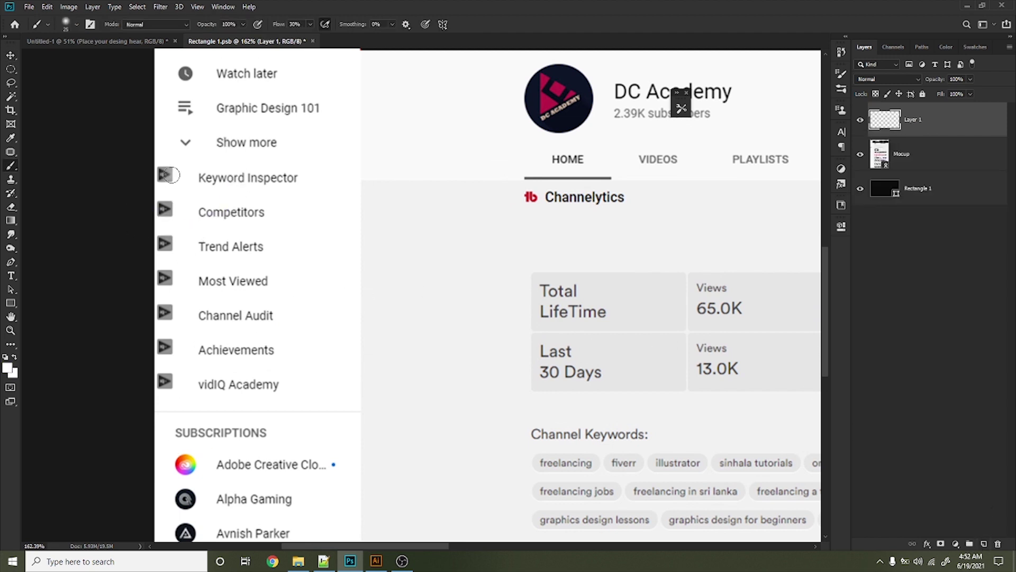
pyautogui.moveTo(158, 174)
pyautogui.mouseDown()
pyautogui.moveTo(172, 177)
pyautogui.moveTo(165, 380)
pyautogui.mouseUp()
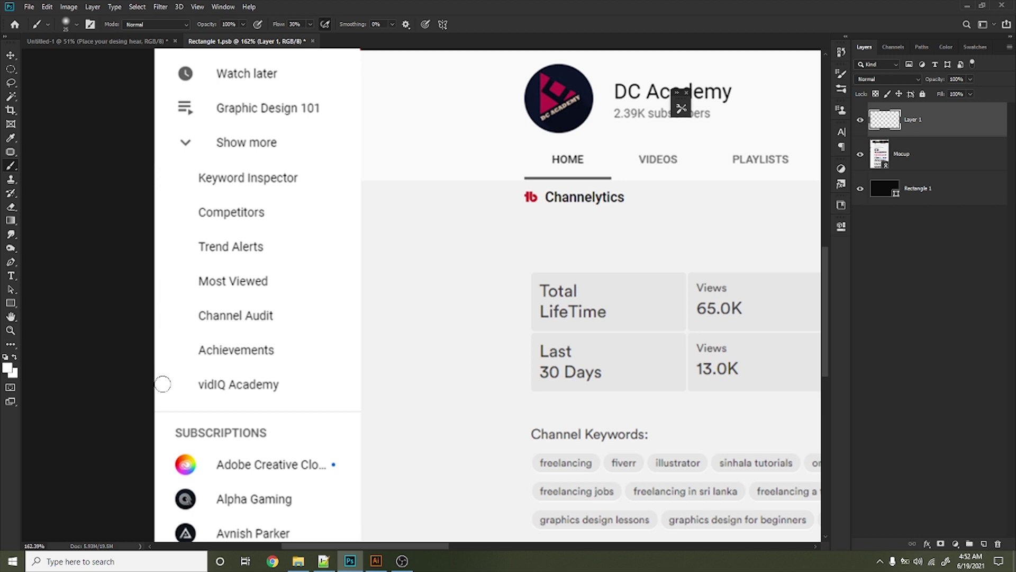
pyautogui.press('v')
pyautogui.scroll(-3, 162, 367)
pyautogui.scroll(-2, 162, 368)
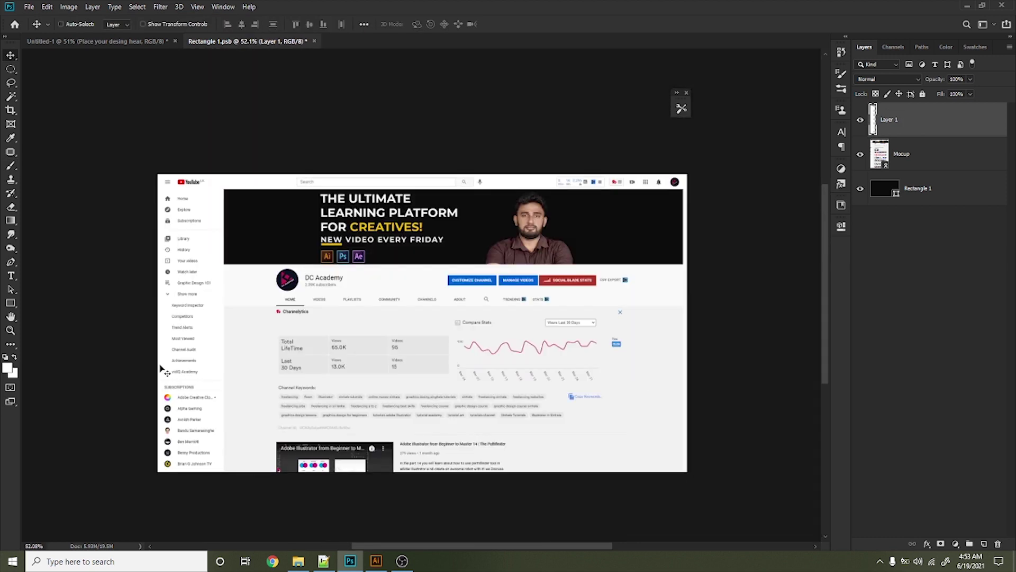
pyautogui.hotkey('ctrl', 's')
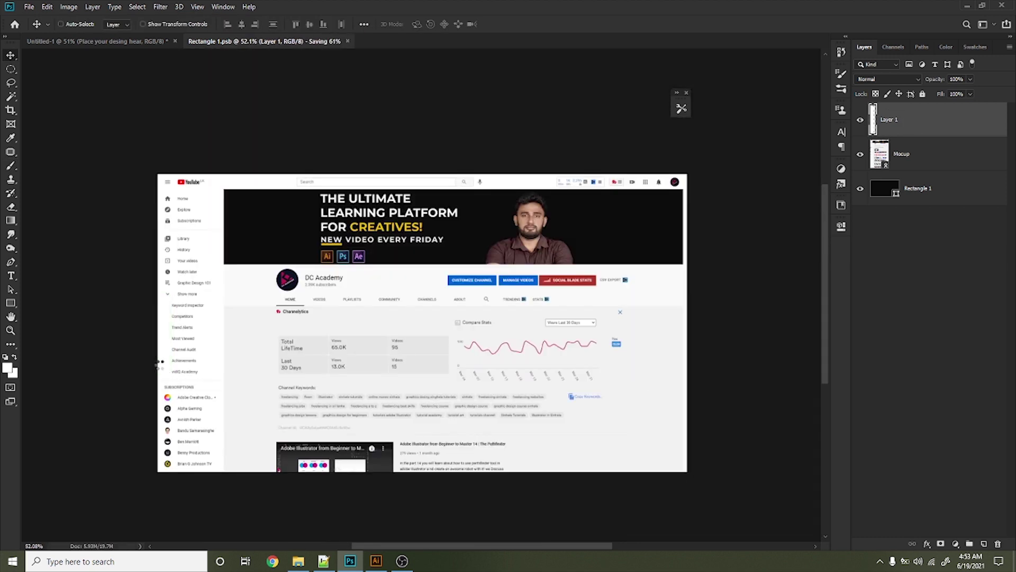
pyautogui.click(80, 43)
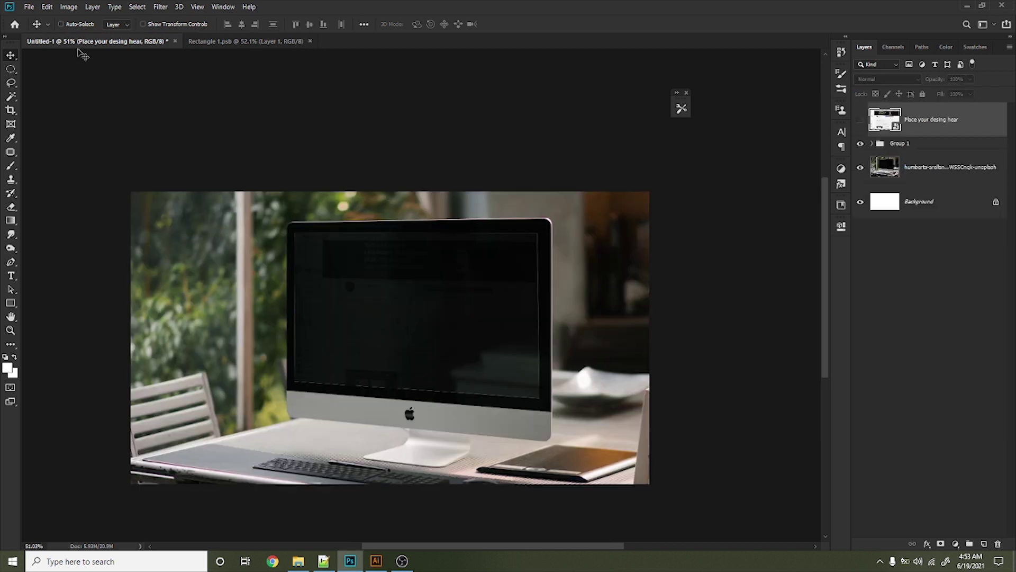
# Expand Group 1 and select the lower Layer 1, the Multiply overlay.
pyautogui.scroll(1, 331, 320)
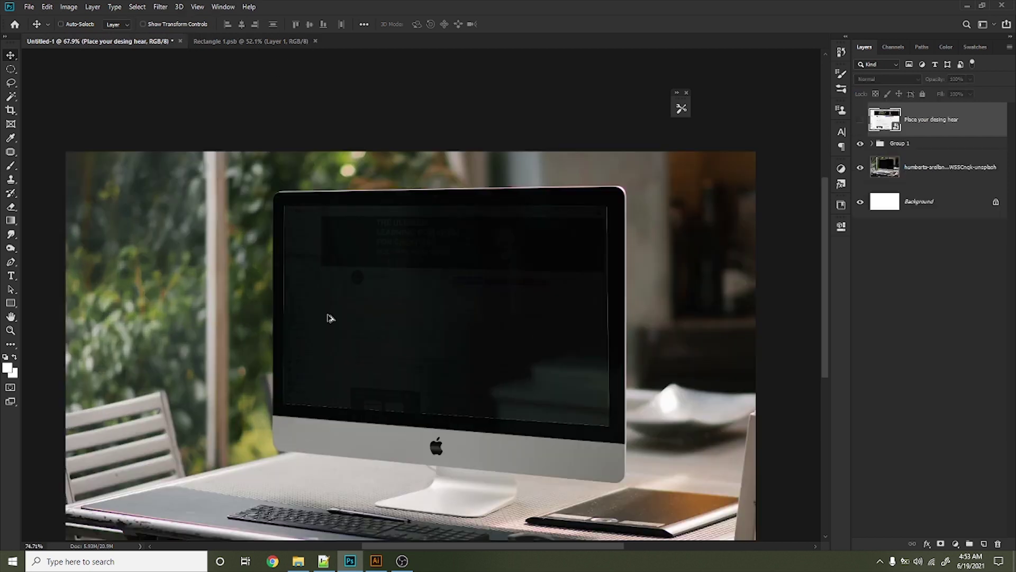
pyautogui.scroll(1, 328, 320)
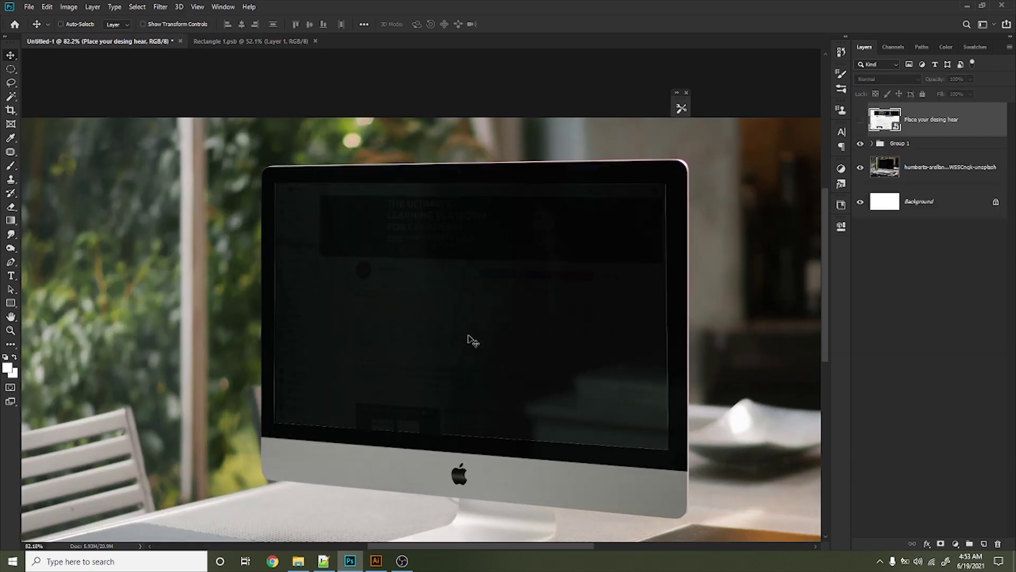
pyautogui.click(872, 143)
pyautogui.click(919, 170)
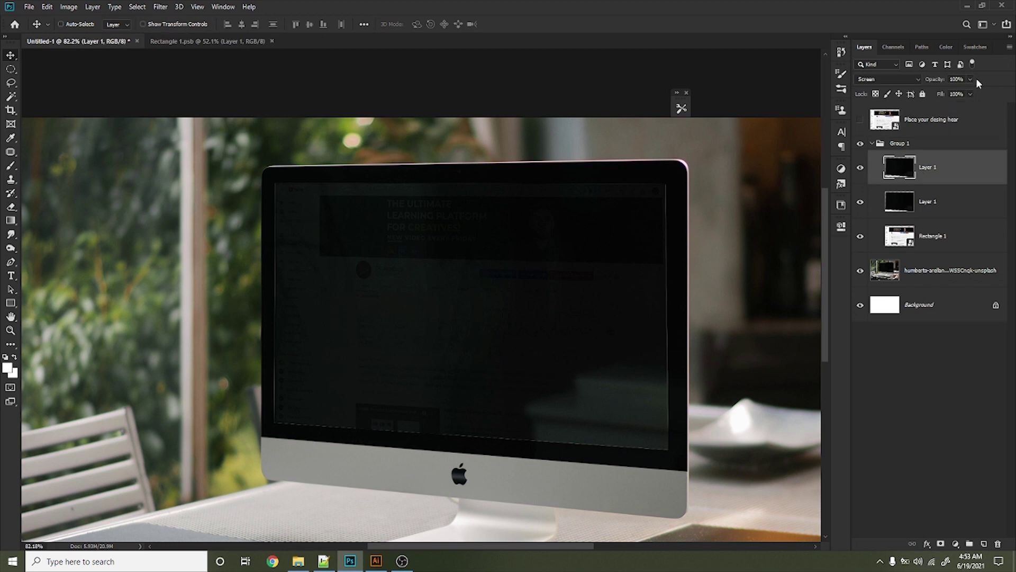
pyautogui.click(928, 211)
# Set the Multiply overlay layer's Fill to 25%.
pyautogui.click(970, 79)
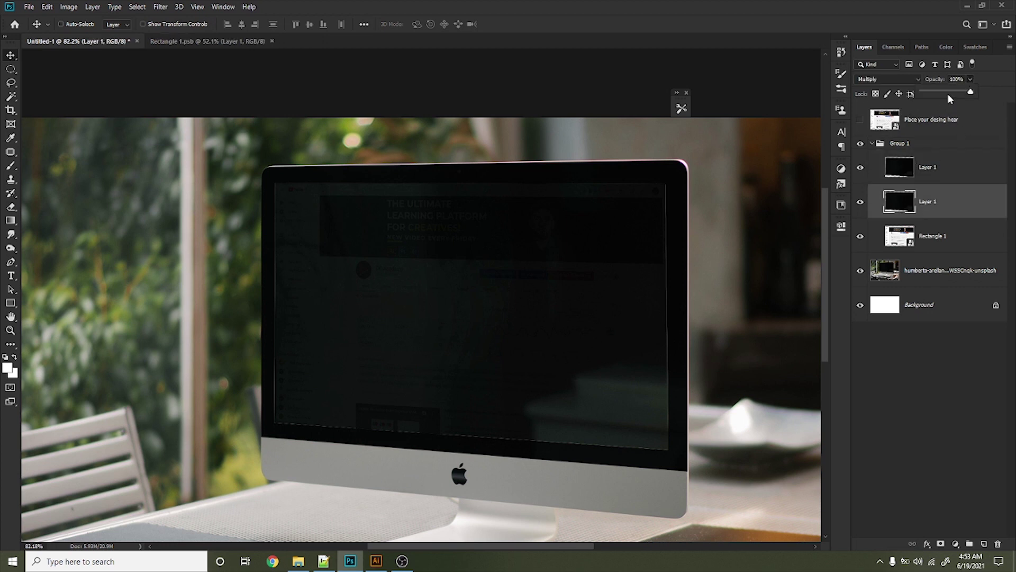
pyautogui.click(970, 93)
pyautogui.click(947, 107)
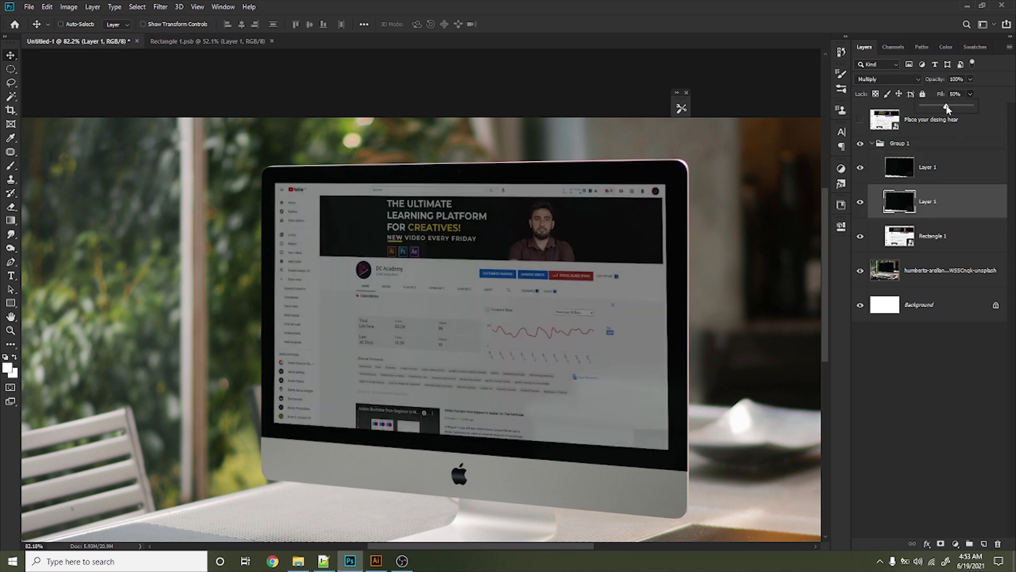
pyautogui.write('39')
pyautogui.press('Return')
pyautogui.hotkey('shift', 'Down')
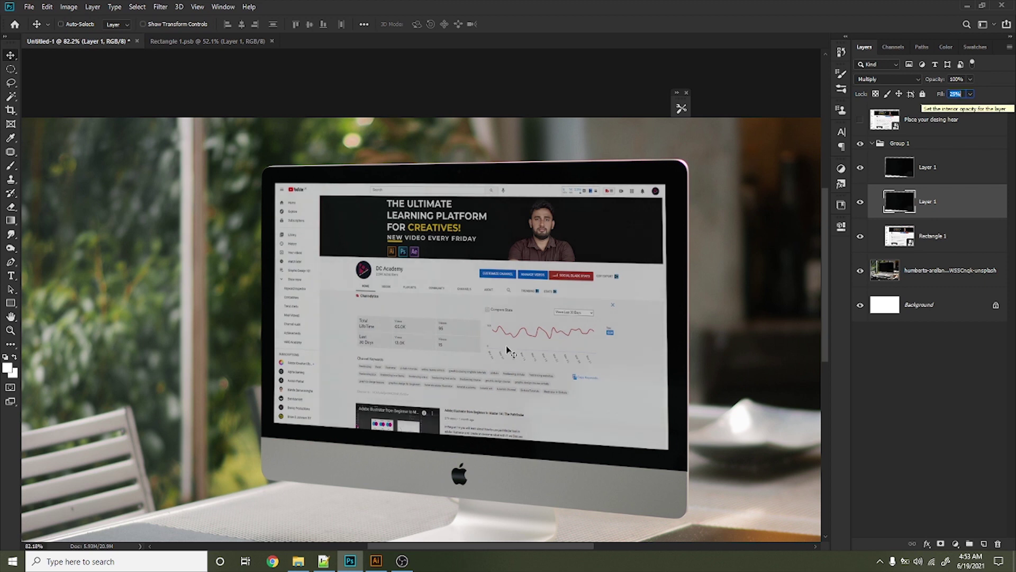
pyautogui.write('25')
pyautogui.press('Return')
# Select the Rectangle 1 screen layer in the Layers panel.
pyautogui.scroll(-3, 584, 321)
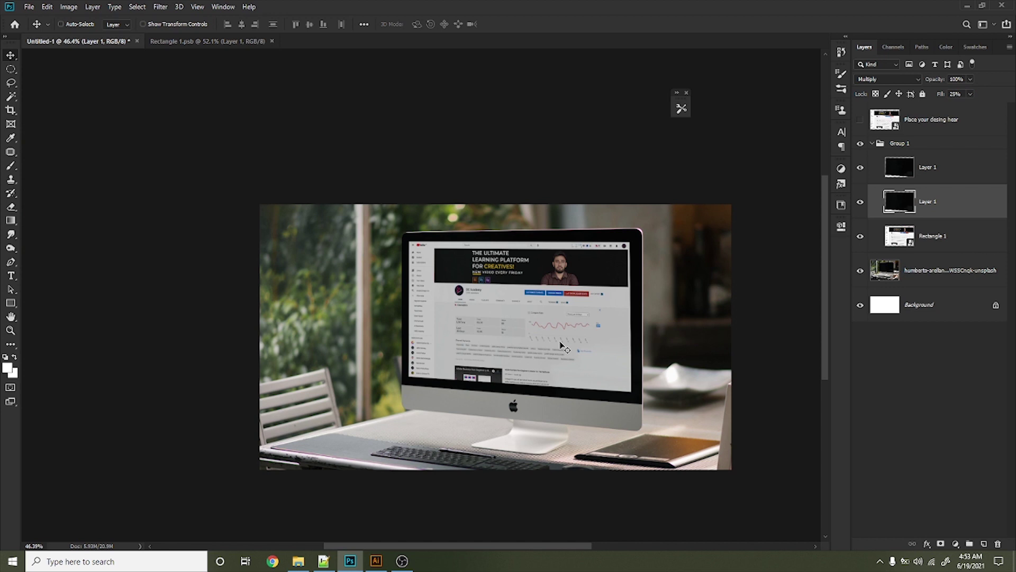
pyautogui.scroll(2, 630, 249)
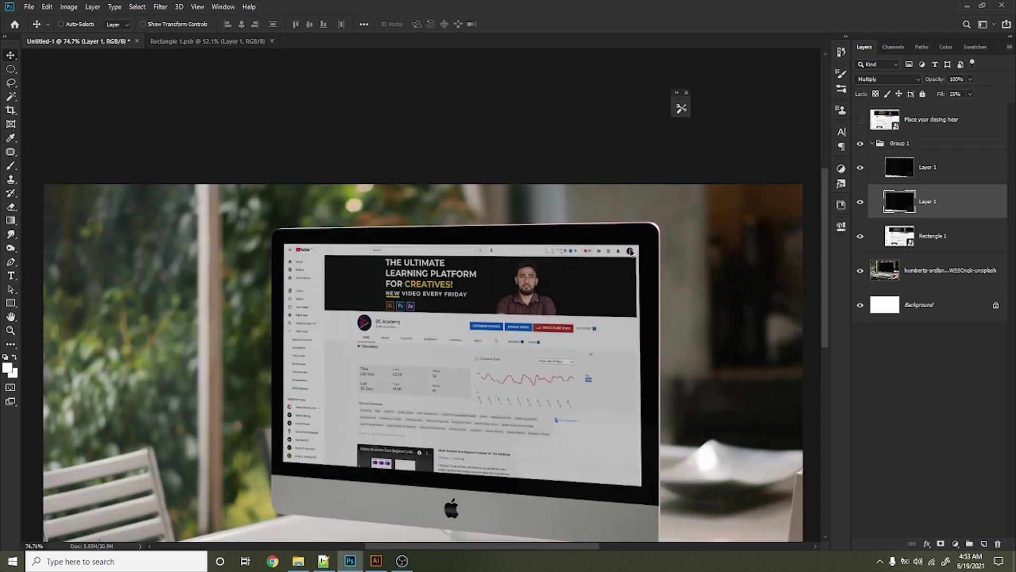
pyautogui.scroll(2, 633, 253)
pyautogui.scroll(-2, 490, 287)
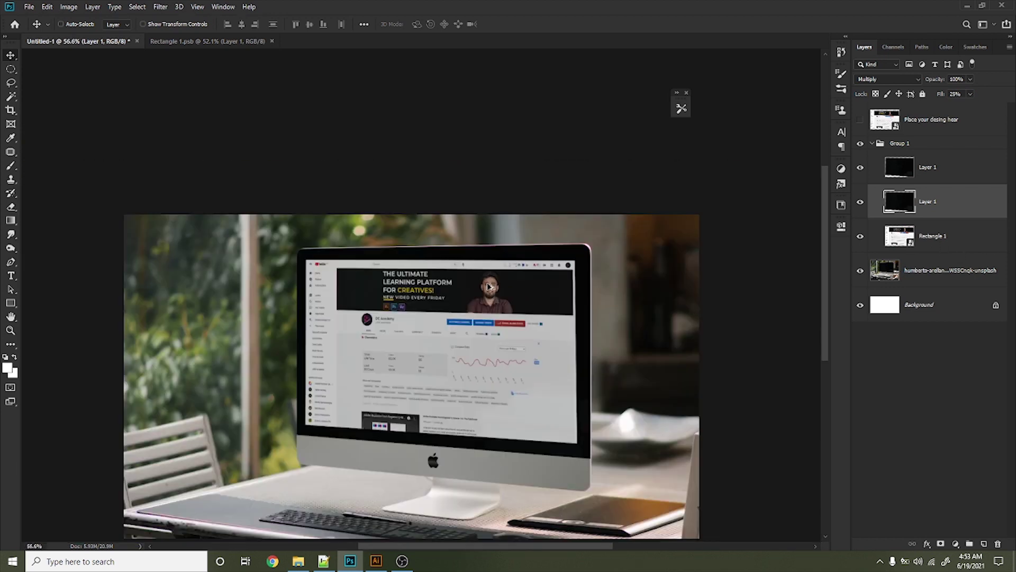
pyautogui.scroll(1, 505, 311)
pyautogui.scroll(1, 504, 310)
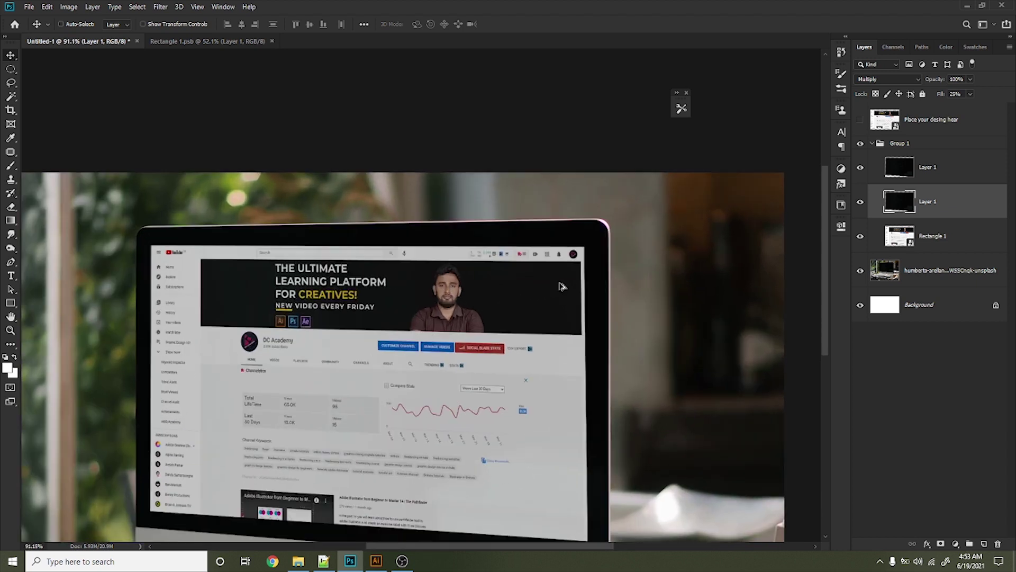
pyautogui.click(909, 242)
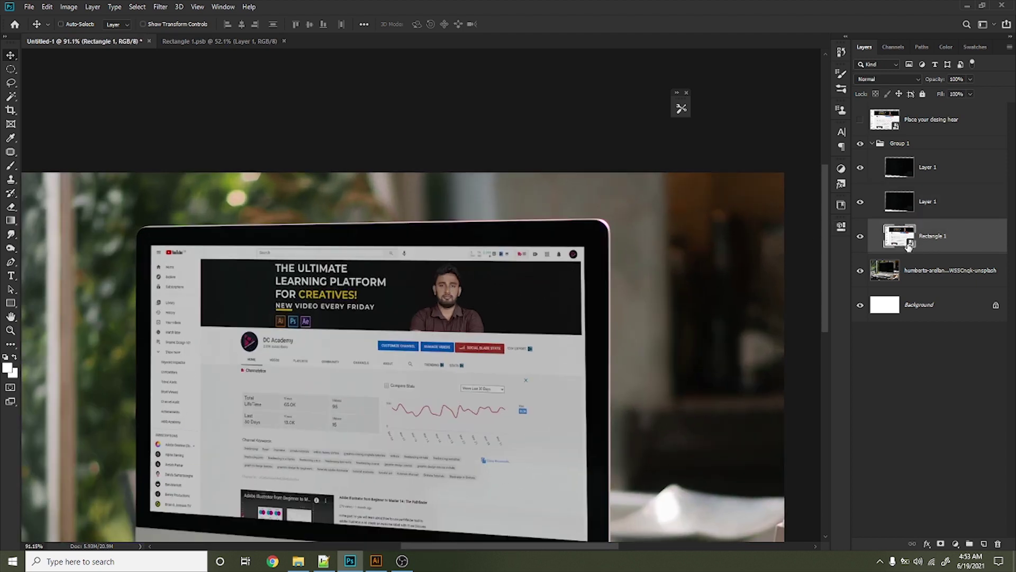
# Distort-transform Rectangle 1, pinning its top-right corner to the iMac display corner, and commit.
pyautogui.hotkey('ctrl', 't')
pyautogui.rightClick(424, 268)
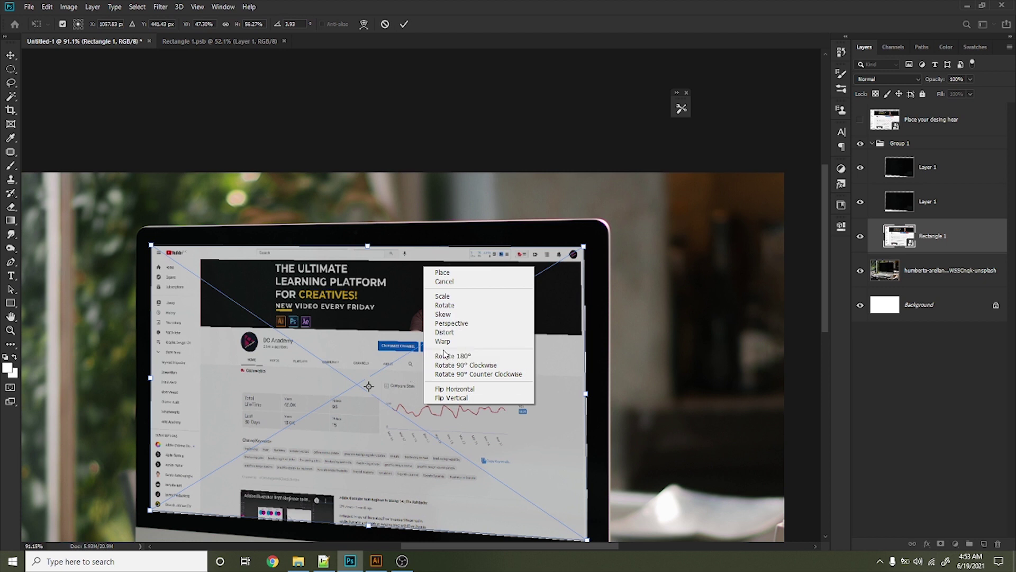
pyautogui.click(444, 332)
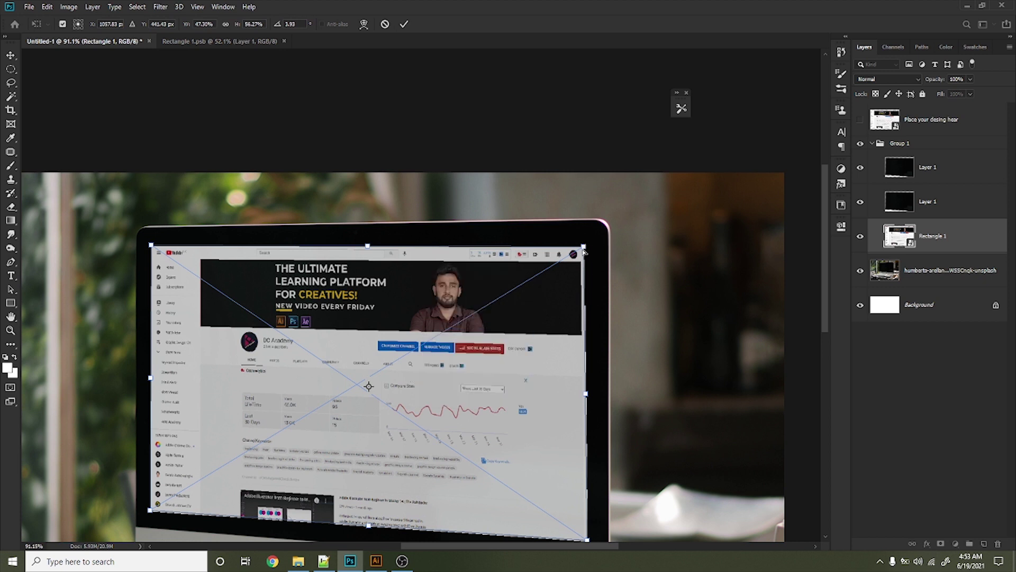
pyautogui.moveTo(584, 248); pyautogui.dragTo(590, 242)
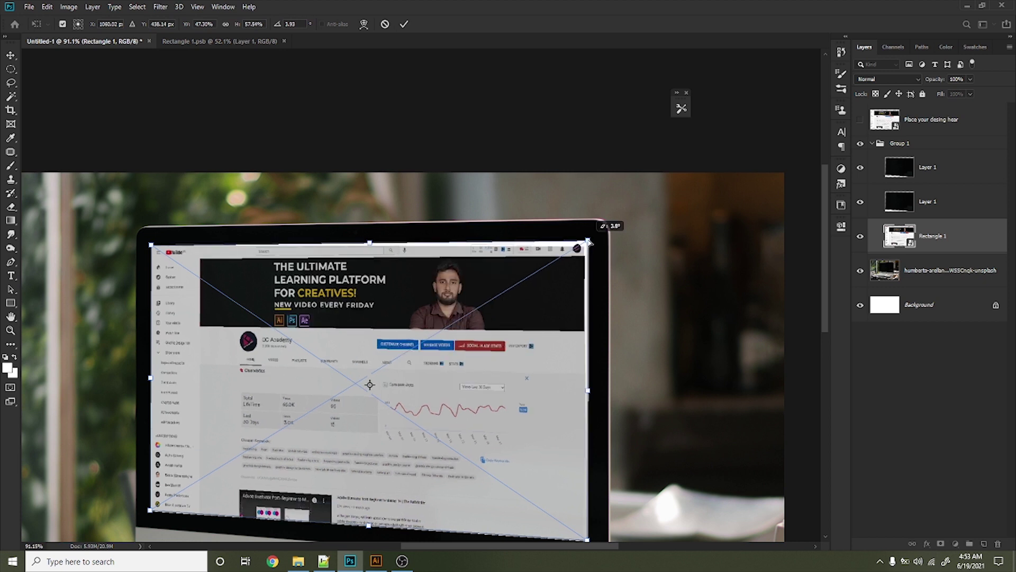
pyautogui.press('Return')
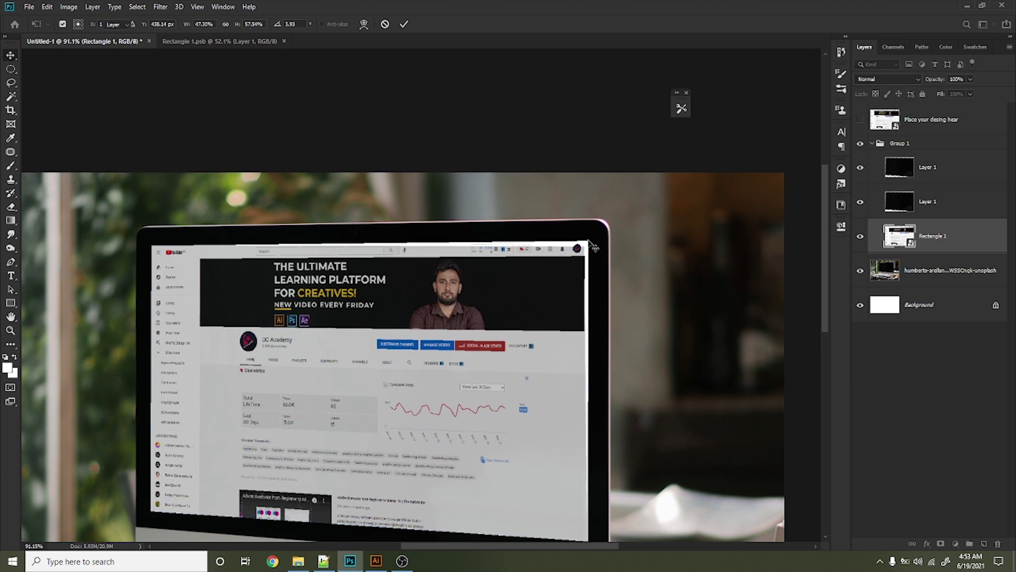
pyautogui.scroll(-3, 566, 297)
pyautogui.scroll(-2, 566, 297)
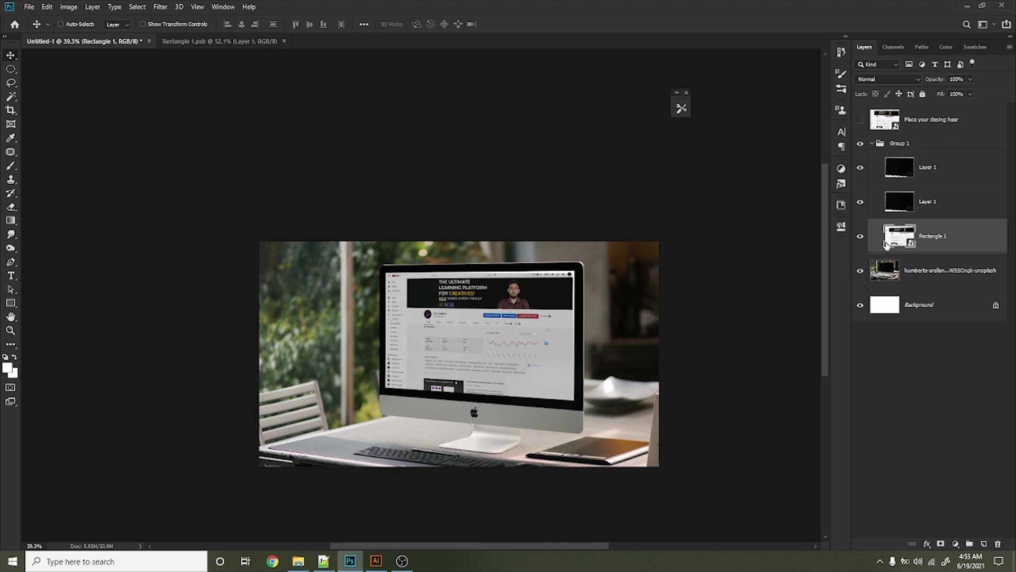
# Inside the screen smart object, hide the Mocup layer and fill Rectangle 1 with pink.
pyautogui.doubleClick(902, 237)
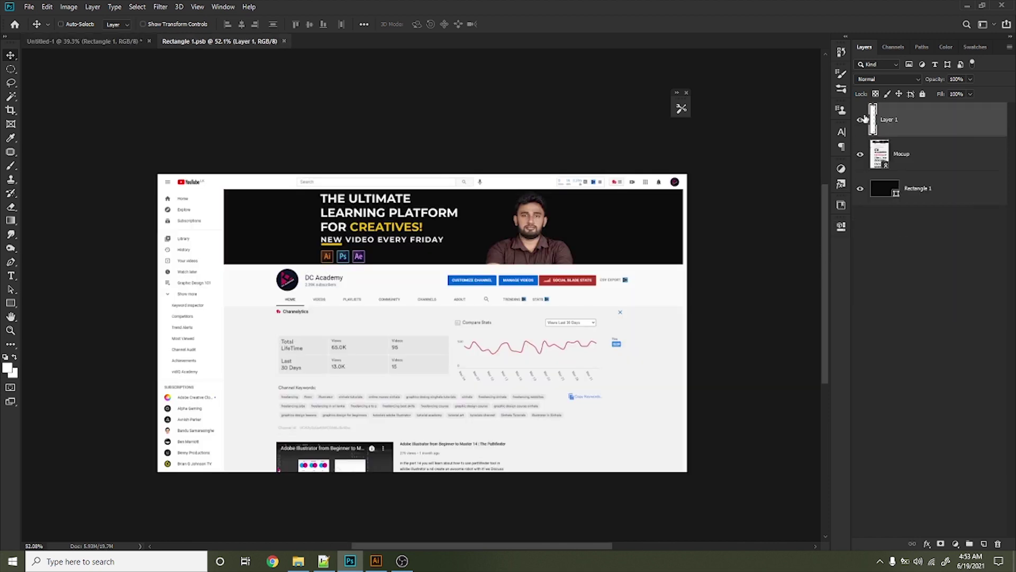
pyautogui.click(877, 163)
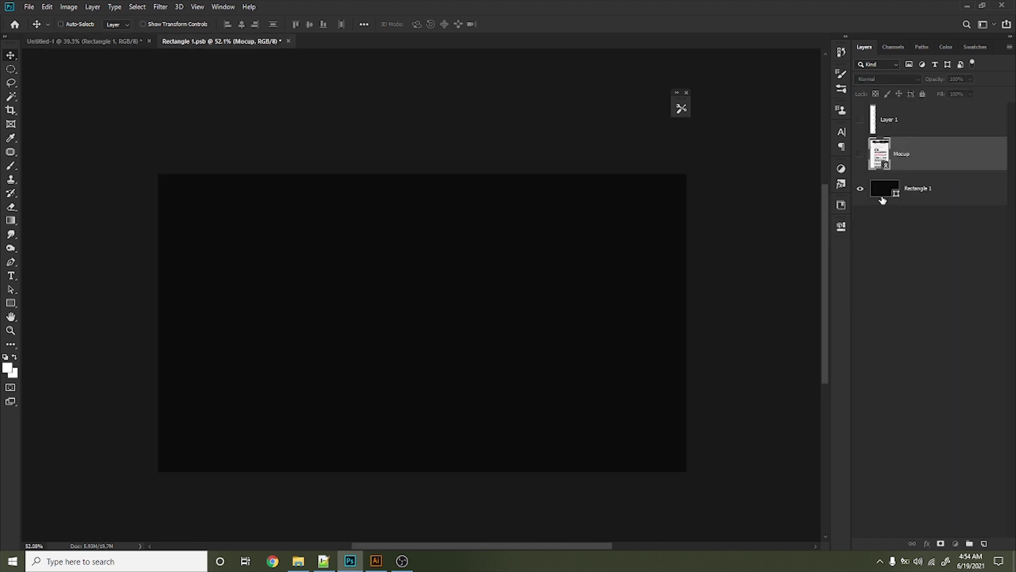
pyautogui.click(882, 193)
pyautogui.doubleClick(884, 189)
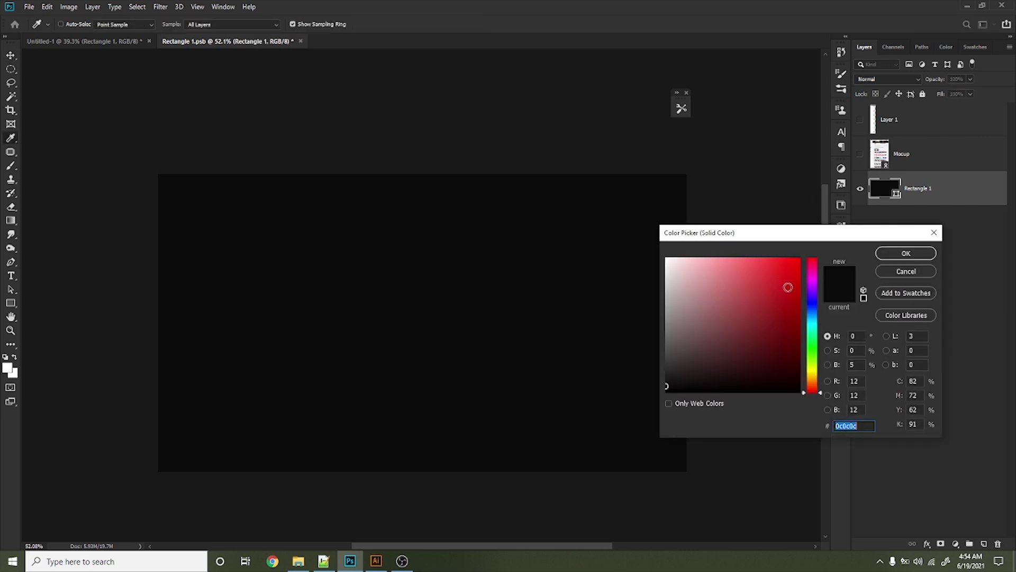
pyautogui.click(811, 265)
pyautogui.click(797, 270)
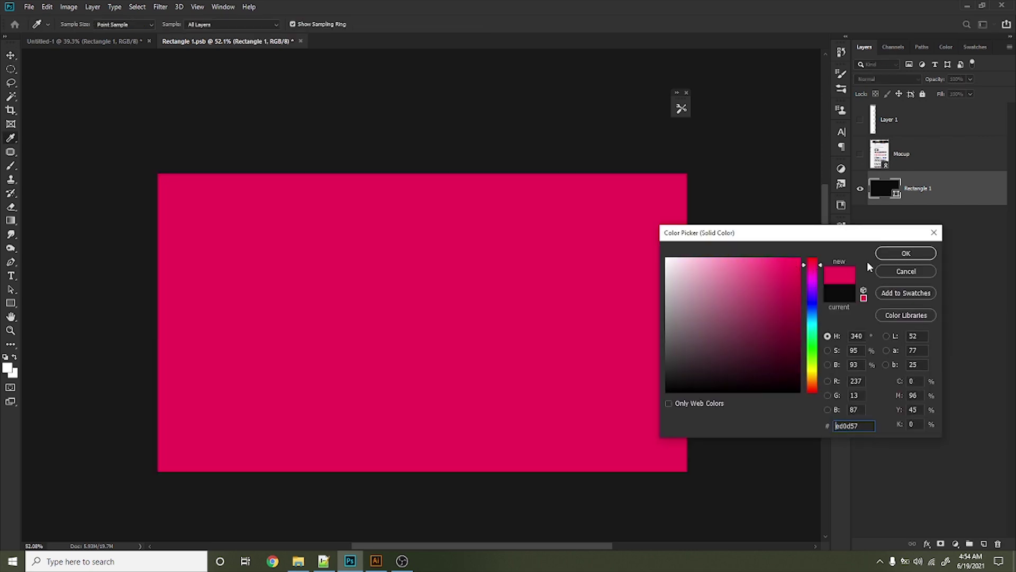
pyautogui.click(906, 253)
# Add the text 'DC ACADEMY' on the pink panel.
pyautogui.press('t')
pyautogui.click(304, 337)
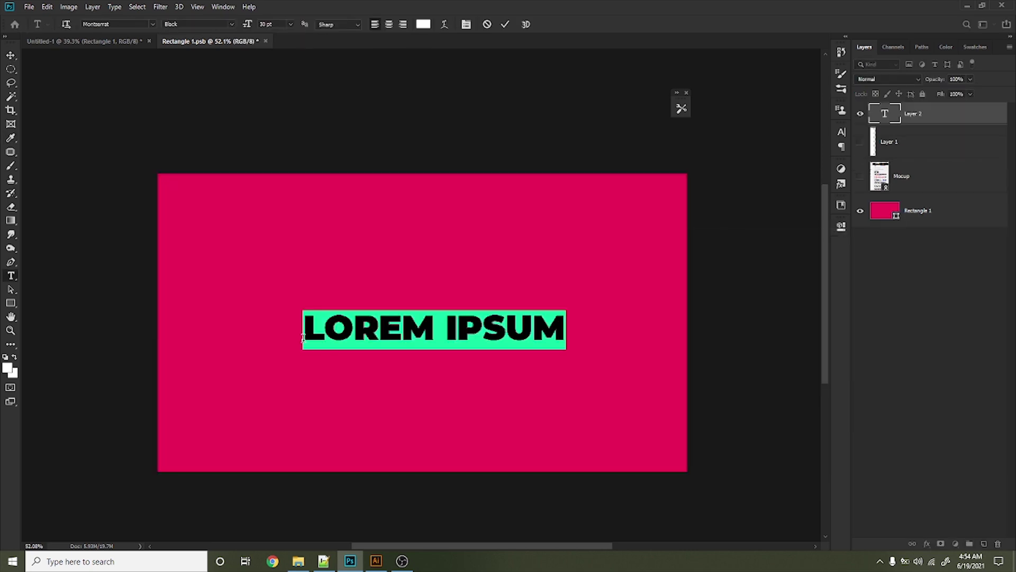
pyautogui.write('DC A')
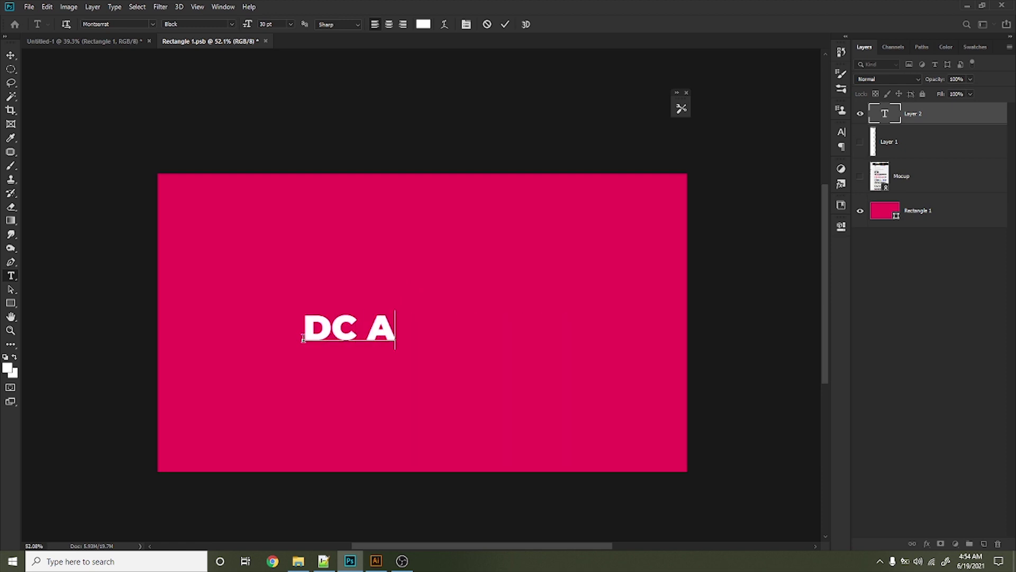
pyautogui.write('CADEMY')
pyautogui.click(10, 55)
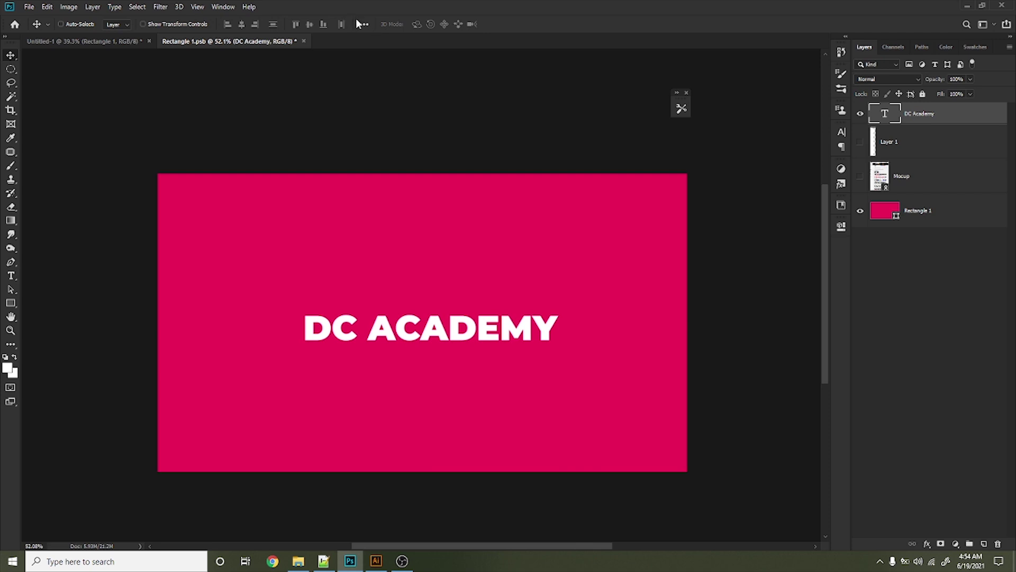
# Centre the text horizontally and vertically on the canvas, then save the smart object.
pyautogui.click(362, 24)
pyautogui.click(394, 121)
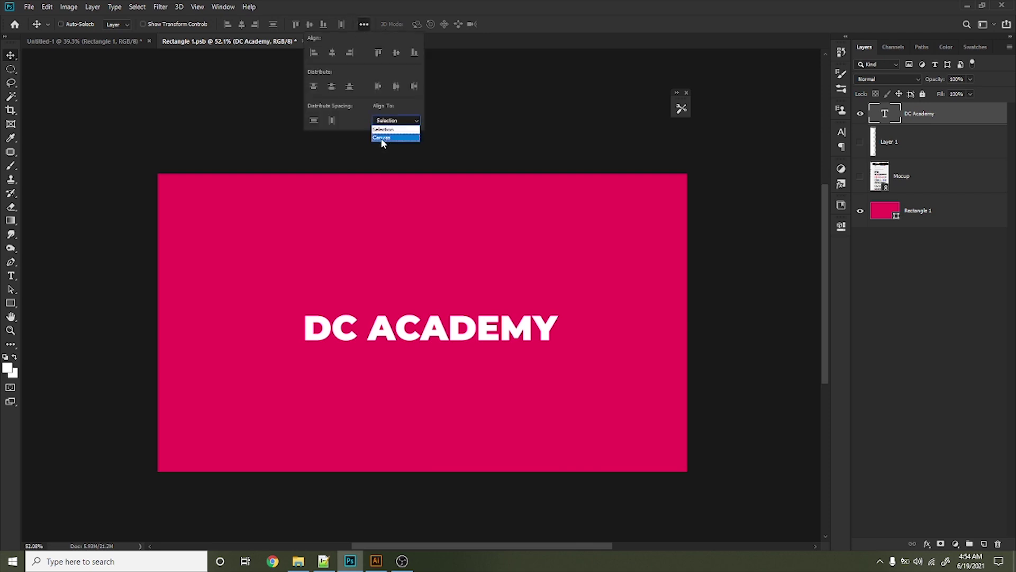
pyautogui.click(381, 138)
pyautogui.click(241, 25)
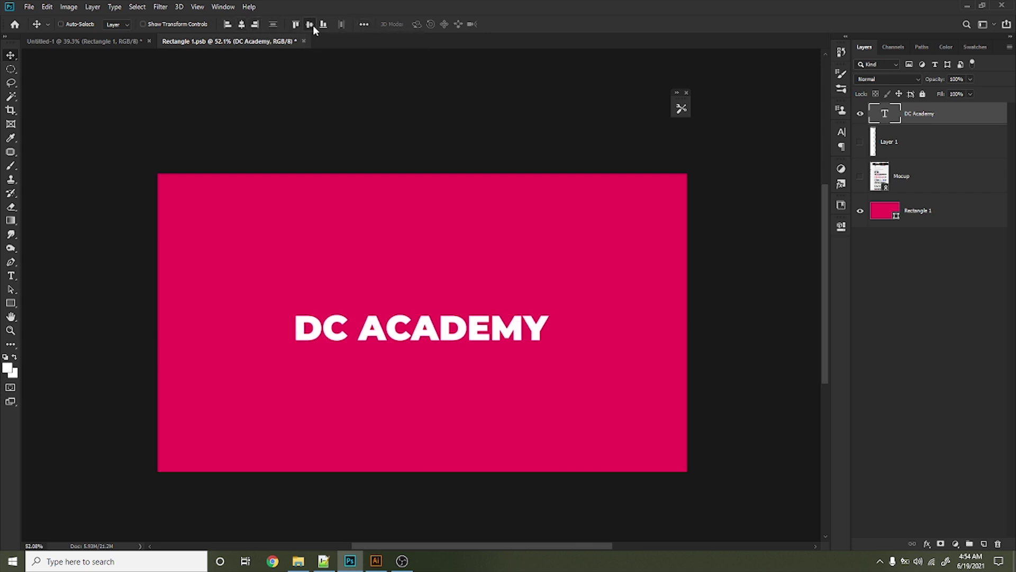
pyautogui.click(310, 25)
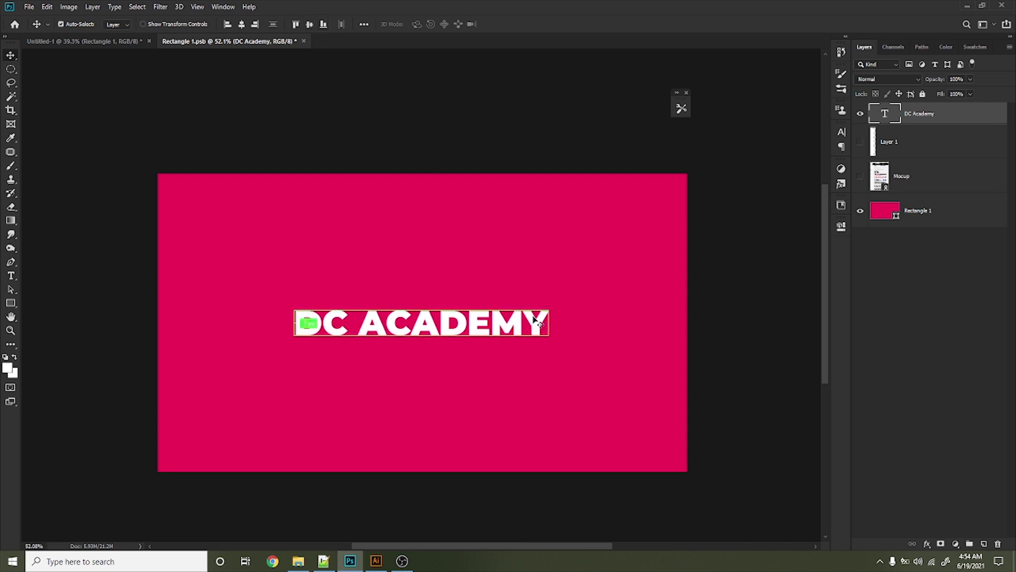
pyautogui.hotkey('ctrl', 's')
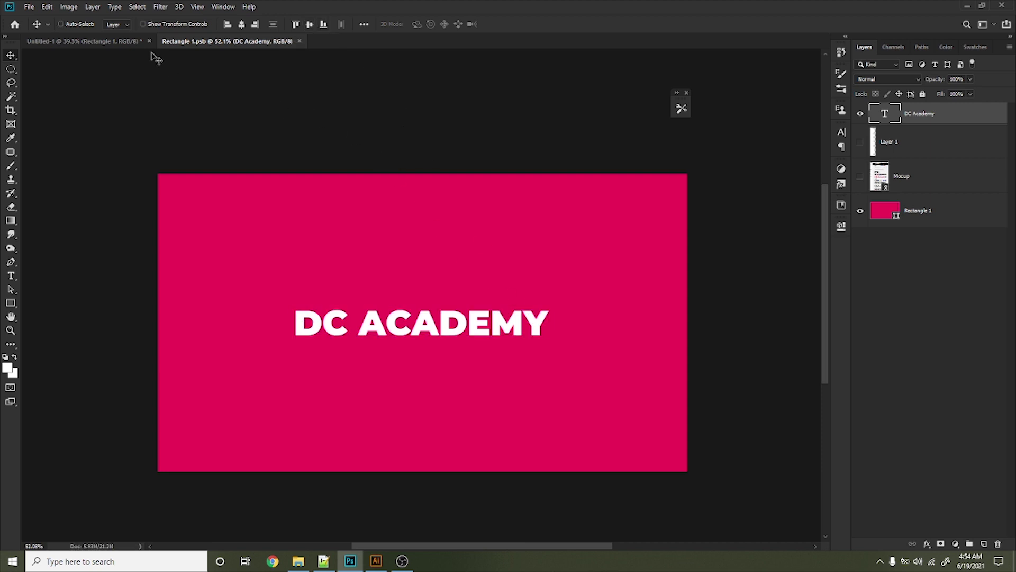
pyautogui.click(98, 40)
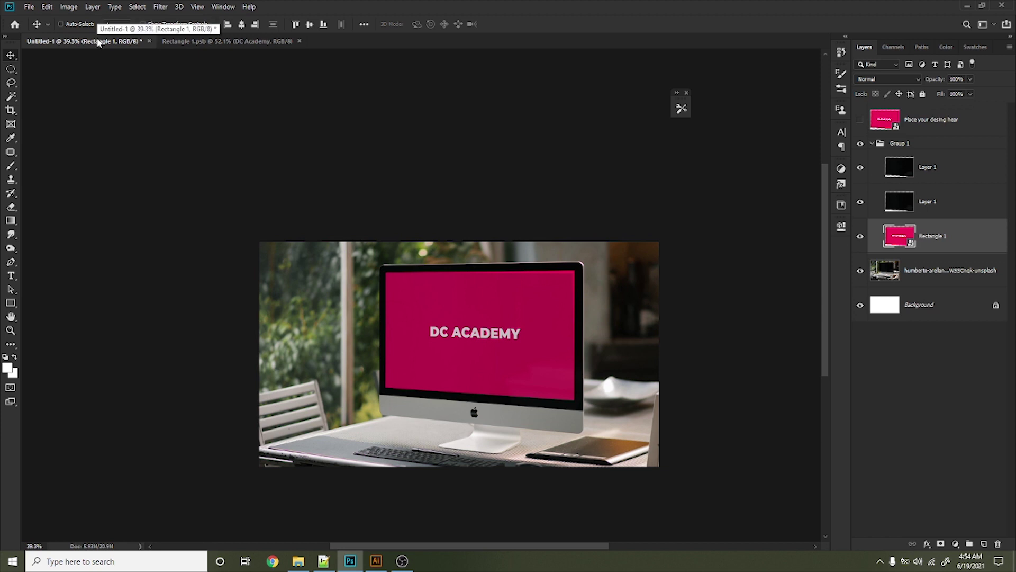
# Toggle the two Layer 1 reflection layers off and back on to compare.
pyautogui.click(861, 168)
pyautogui.click(861, 202)
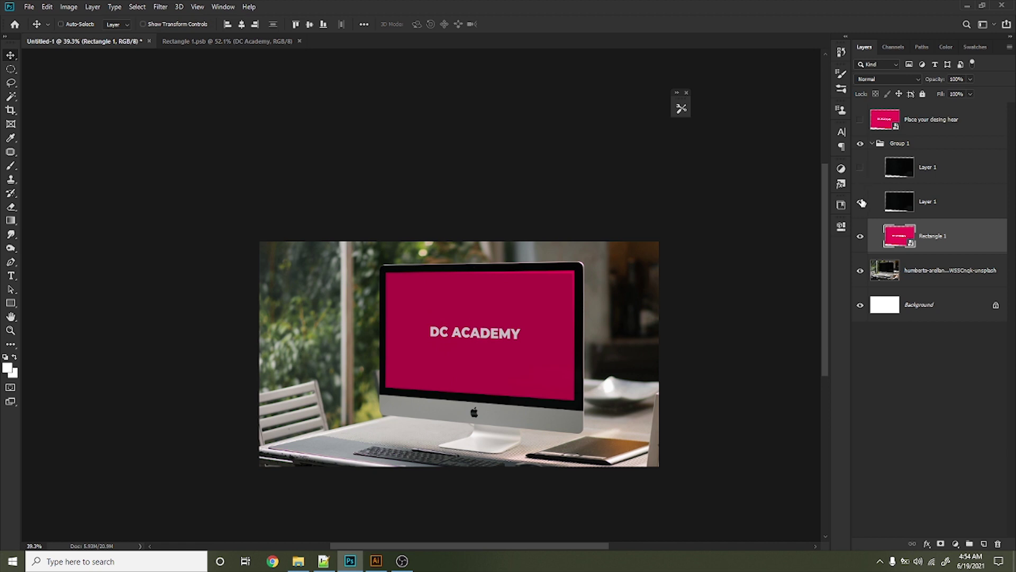
pyautogui.click(861, 202)
pyautogui.click(860, 167)
pyautogui.scroll(3, 578, 289)
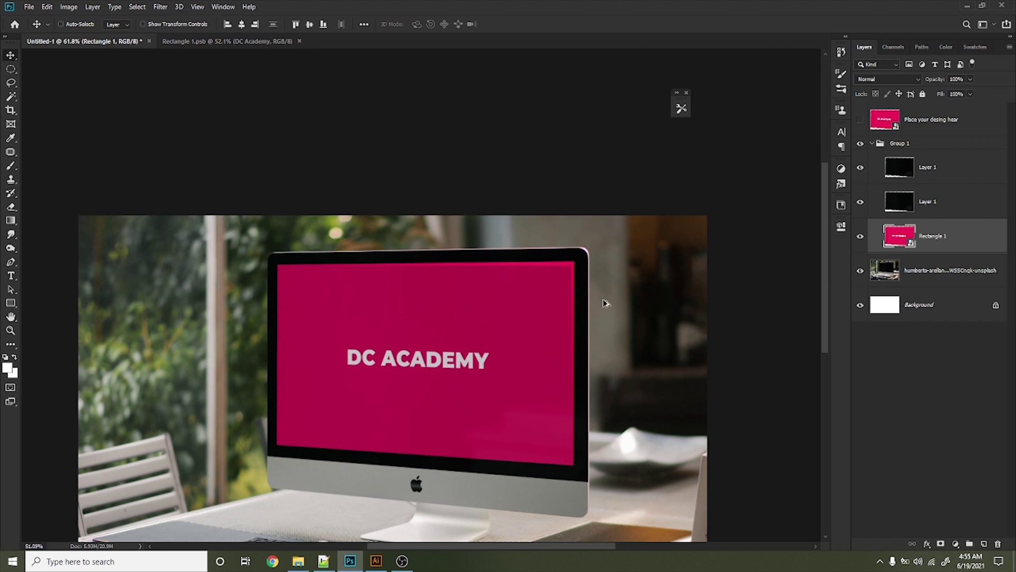
pyautogui.scroll(-2, 603, 278)
pyautogui.scroll(3, 571, 273)
# Copy the photo's screen area into Group 1 and delete both Layer 1s and Layer 2.
pyautogui.keyDown('ctrl'); pyautogui.click(895, 232); pyautogui.keyUp('ctrl')
pyautogui.click(889, 278)
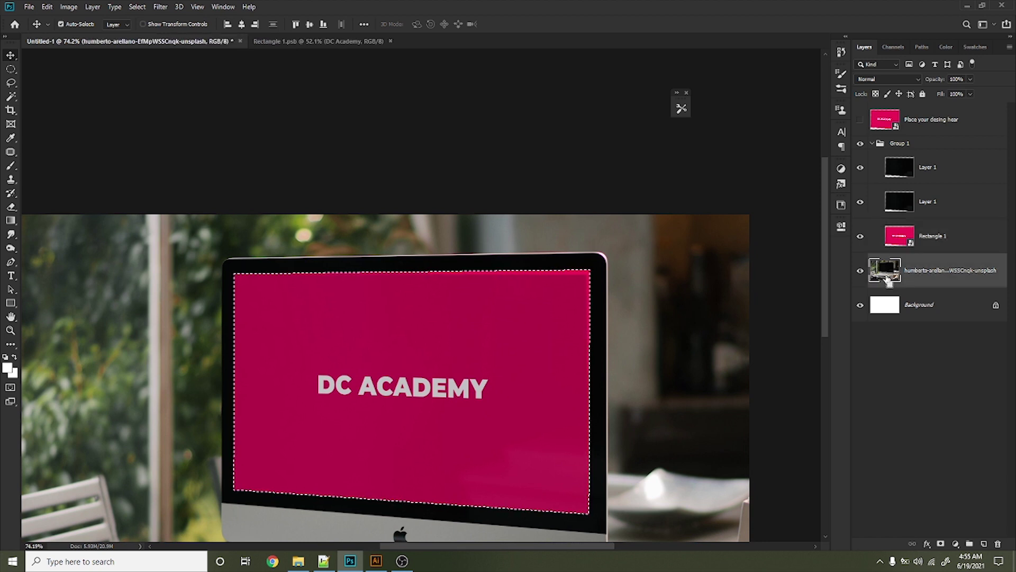
pyautogui.hotkey('ctrl', 'j')
pyautogui.moveTo(921, 275); pyautogui.dragTo(906, 219)
pyautogui.click(911, 206)
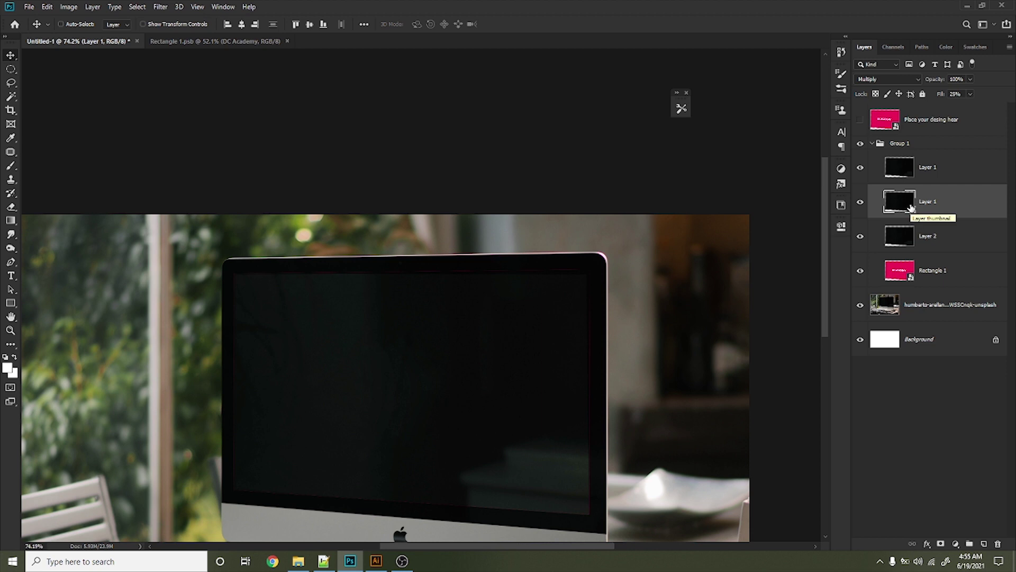
pyautogui.press('Delete')
pyautogui.press('Delete')
pyautogui.click(922, 168)
pyautogui.press('Delete')
pyautogui.click(900, 209)
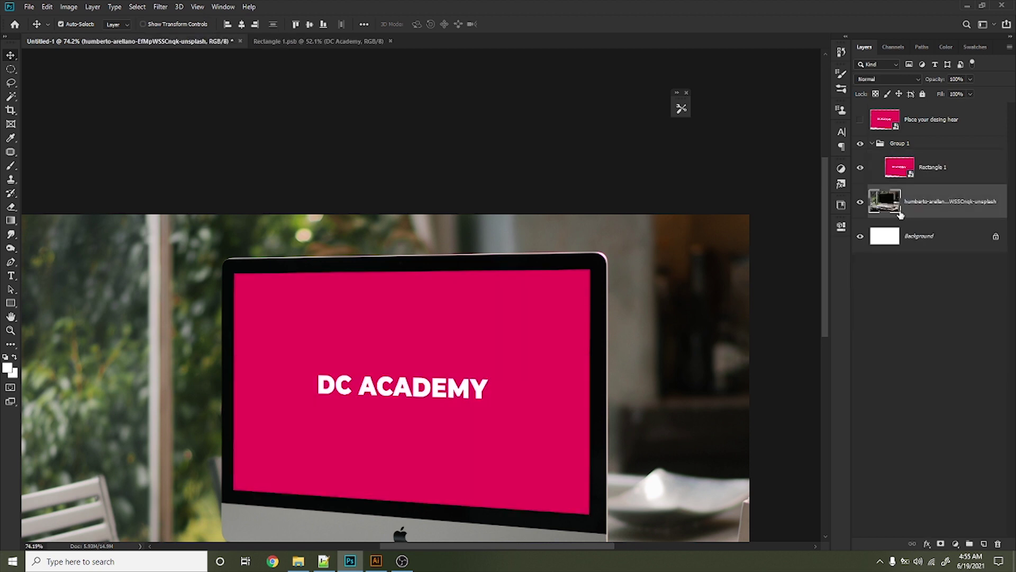
# Duplicate the iMac photo twice into Group 1, clipping both copies to Rectangle 1.
pyautogui.hotkey('ctrl', 'j')
pyautogui.moveTo(900, 214); pyautogui.dragTo(916, 163)
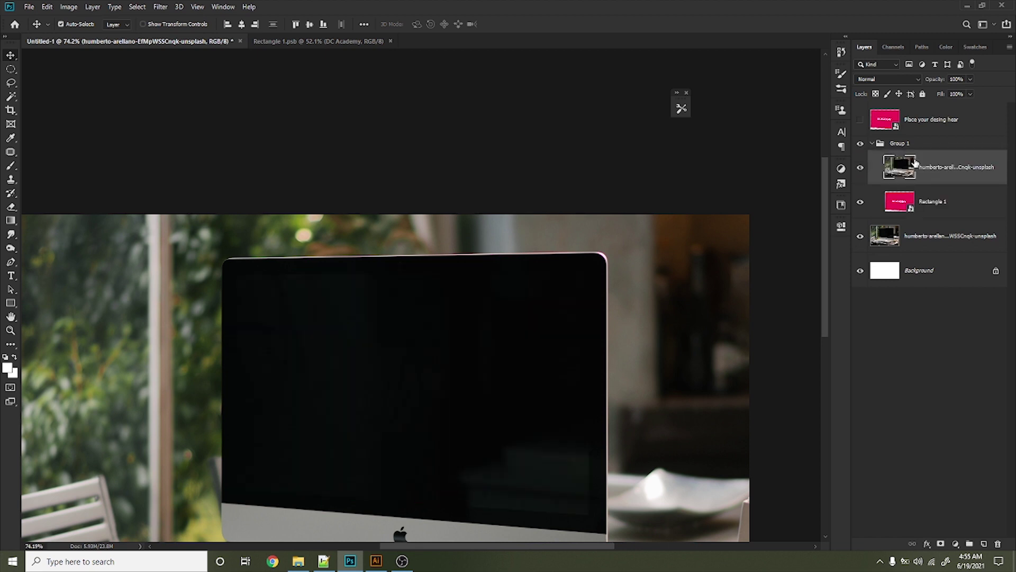
pyautogui.hotkey('ctrl', 'j')
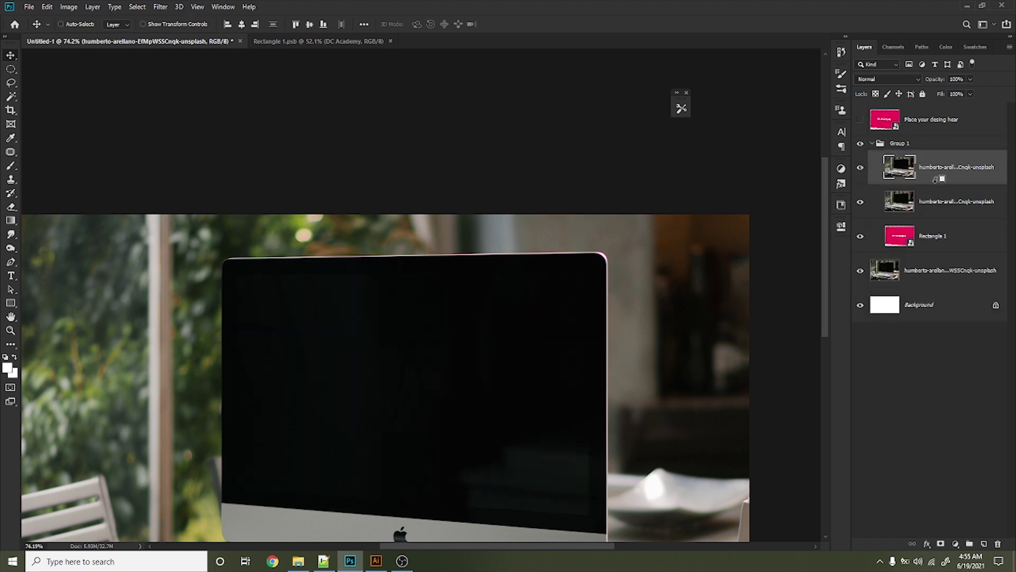
pyautogui.keyDown('alt'); pyautogui.click(935, 184); pyautogui.keyUp('alt')
pyautogui.click(932, 215)
pyautogui.keyDown('alt'); pyautogui.click(928, 182); pyautogui.keyUp('alt')
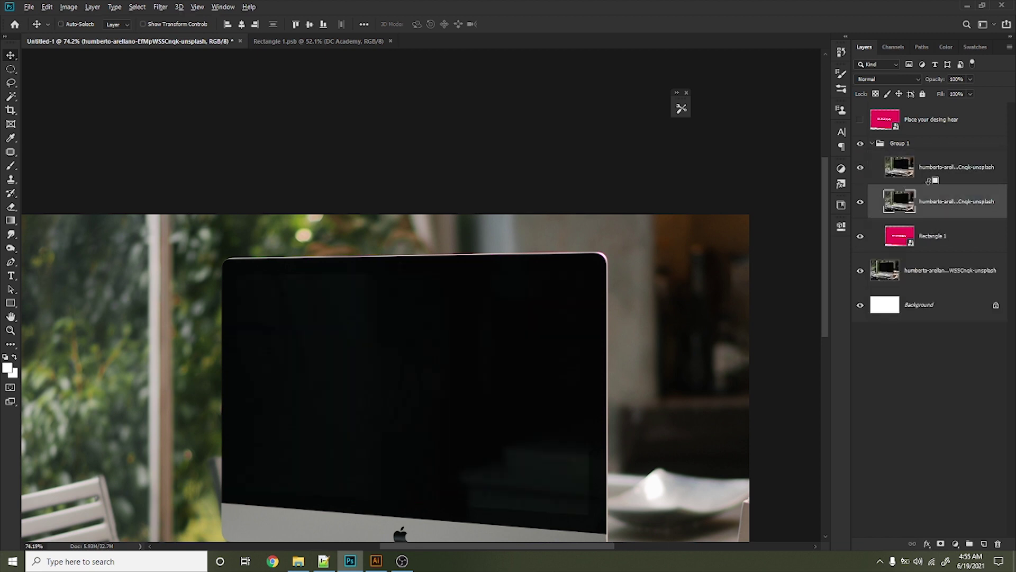
pyautogui.keyDown('alt'); pyautogui.click(929, 181); pyautogui.keyUp('alt')
pyautogui.keyDown('alt'); pyautogui.click(947, 219); pyautogui.keyUp('alt')
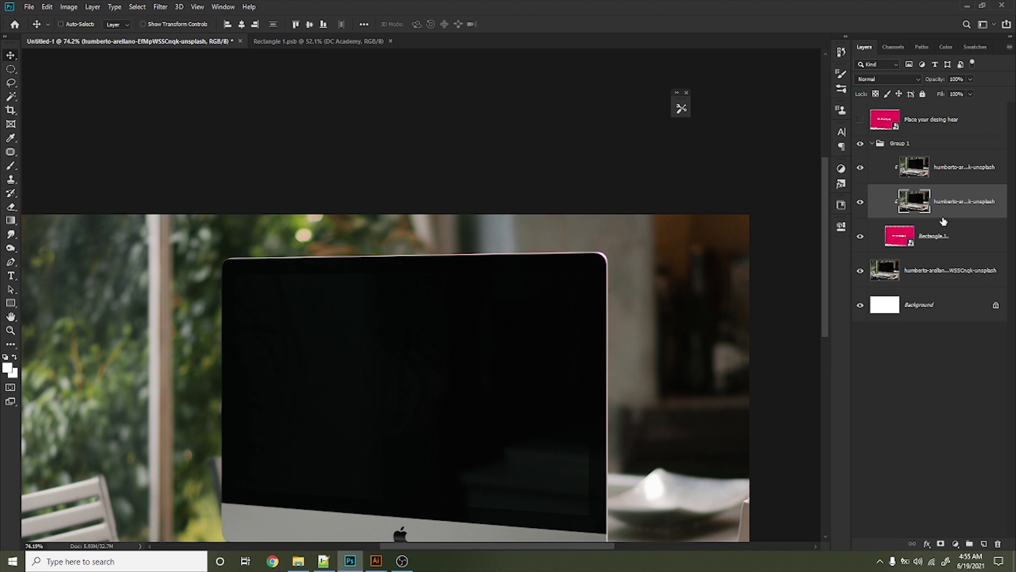
# Blend the top photo copy with Multiply and the second copy with Lighten.
pyautogui.click(982, 162)
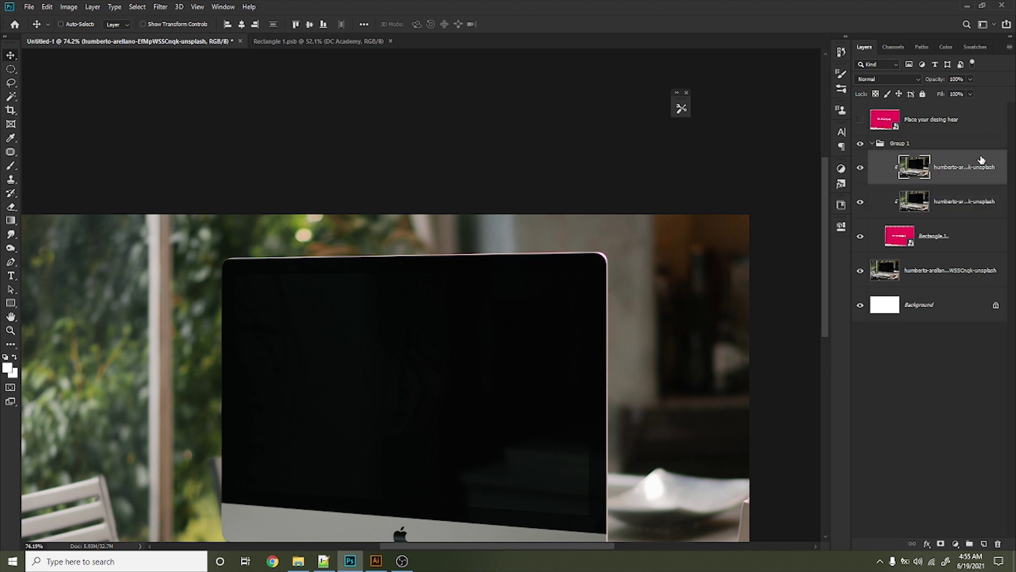
pyautogui.click(889, 78)
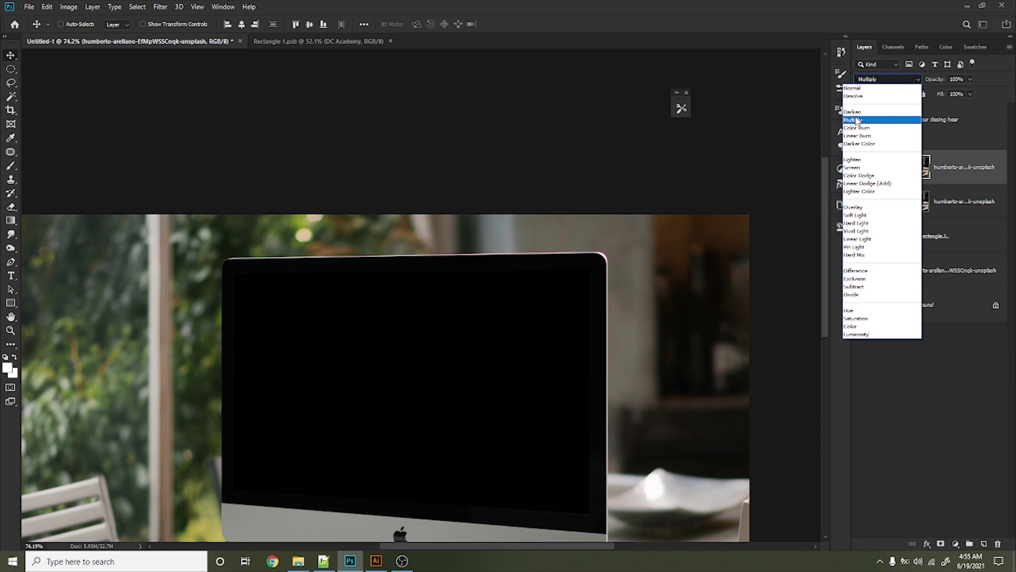
pyautogui.click(855, 120)
pyautogui.click(963, 202)
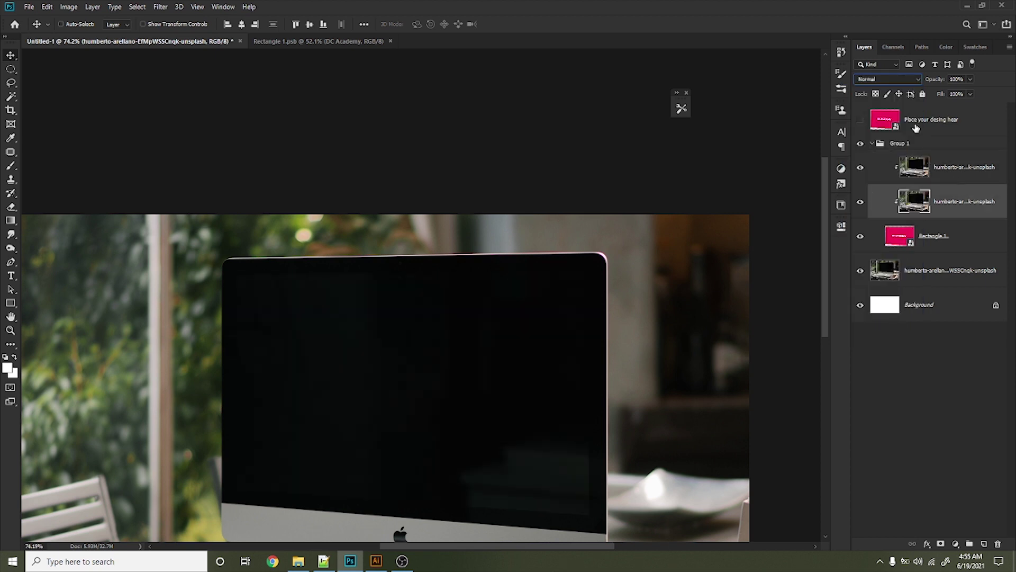
pyautogui.click(889, 79)
pyautogui.click(868, 161)
# Lower the lower photo copy's fill to 24% so the pink design shows through.
pyautogui.click(968, 165)
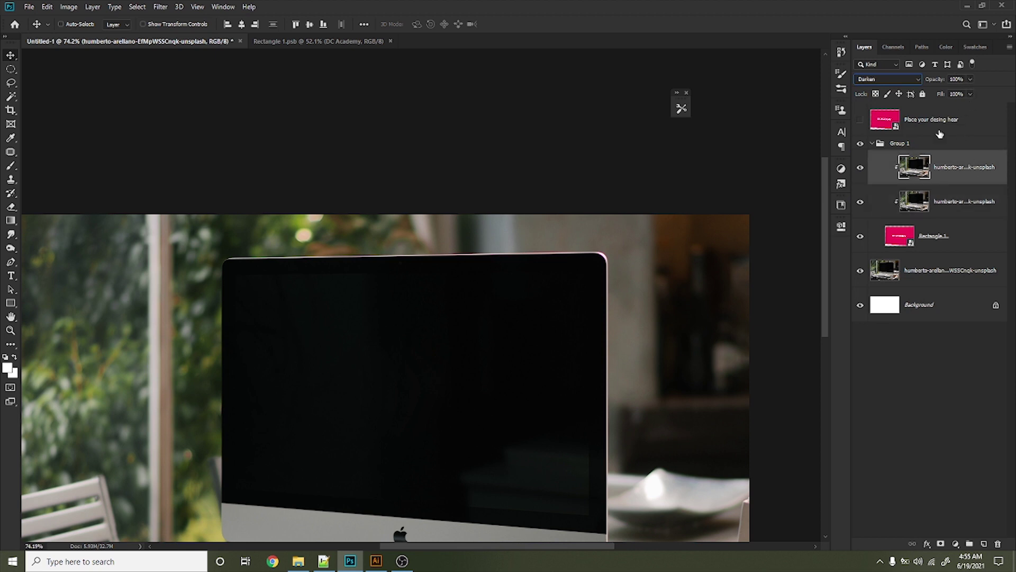
pyautogui.click(942, 211)
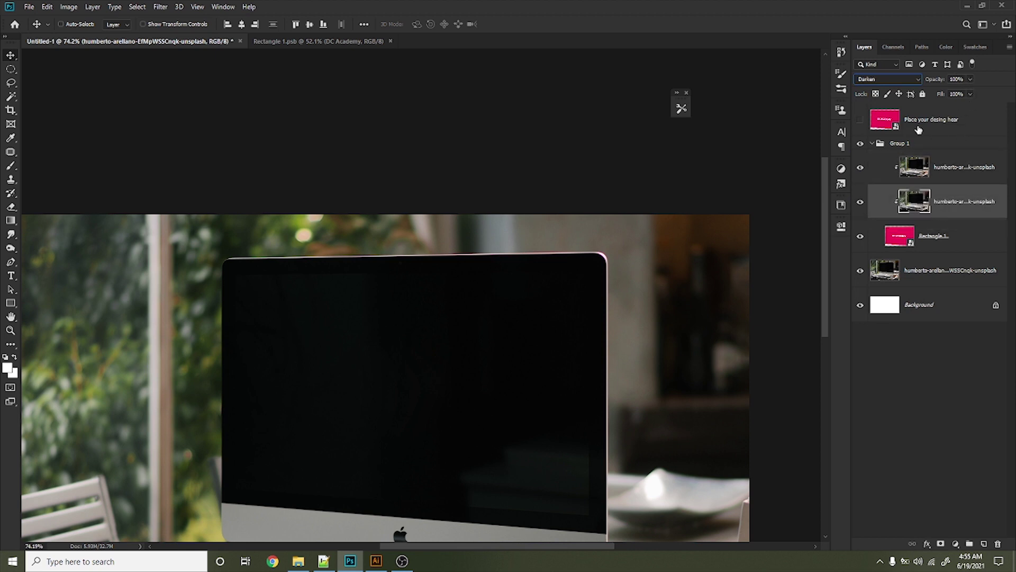
pyautogui.click(970, 79)
pyautogui.moveTo(949, 108); pyautogui.dragTo(943, 107)
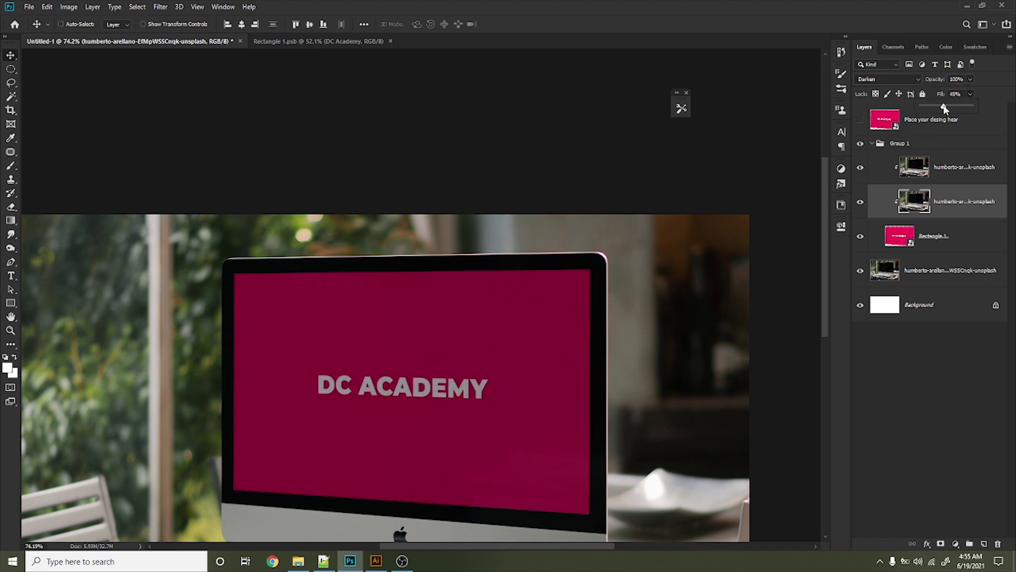
pyautogui.click(973, 178)
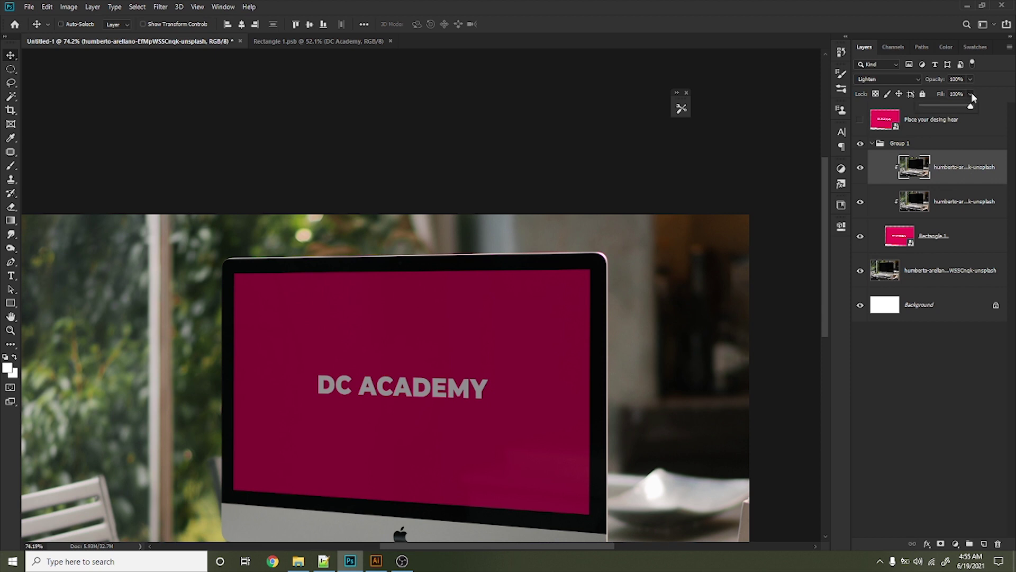
pyautogui.click(955, 201)
pyautogui.moveTo(954, 107); pyautogui.dragTo(961, 110)
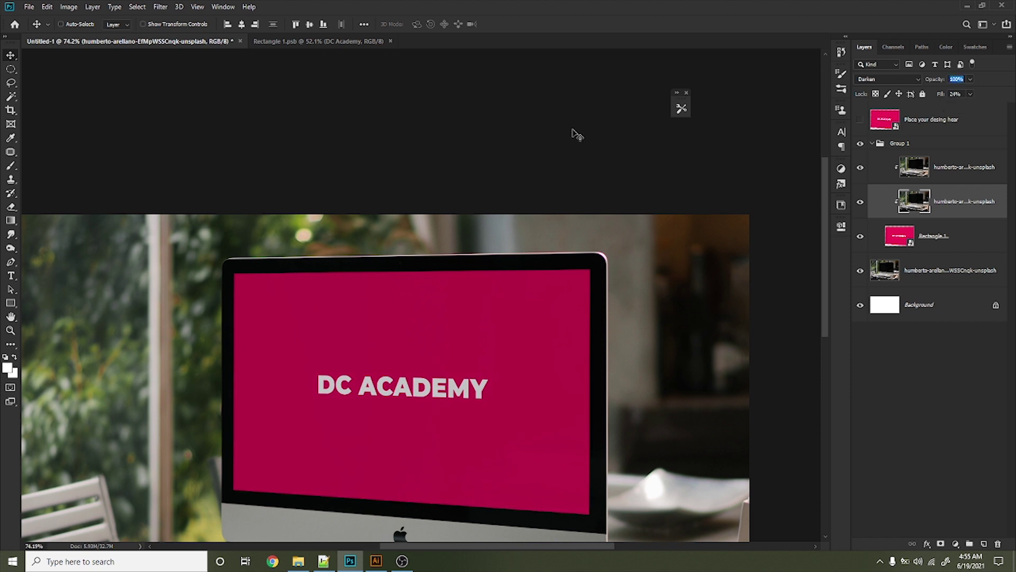
pyautogui.scroll(-3, 588, 222)
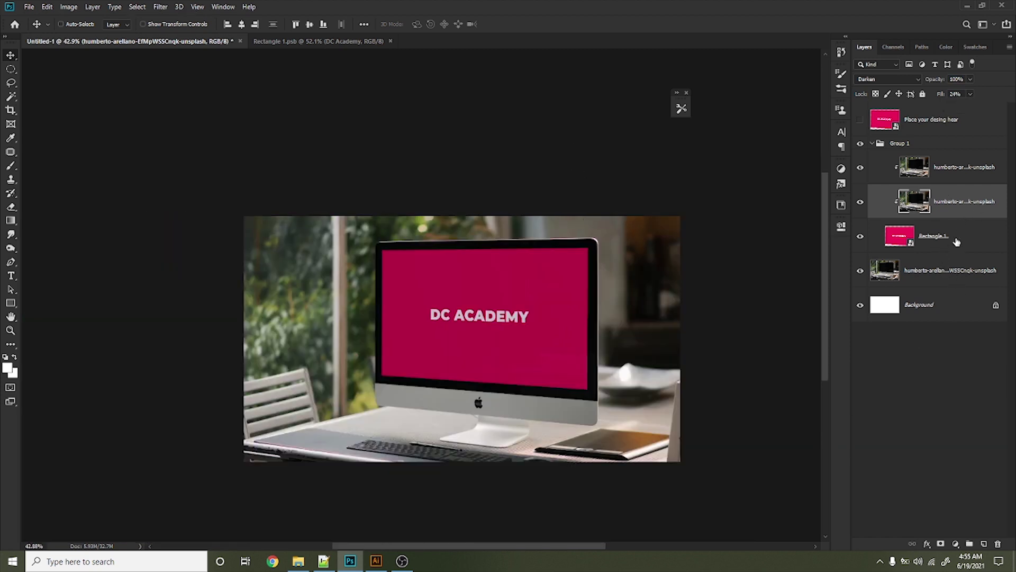
# Free-transform Rectangle 1 so the pink panel fits inside the iMac's black screen border.
pyautogui.click(956, 241)
pyautogui.hotkey('ctrl', 't')
pyautogui.scroll(1, 586, 250)
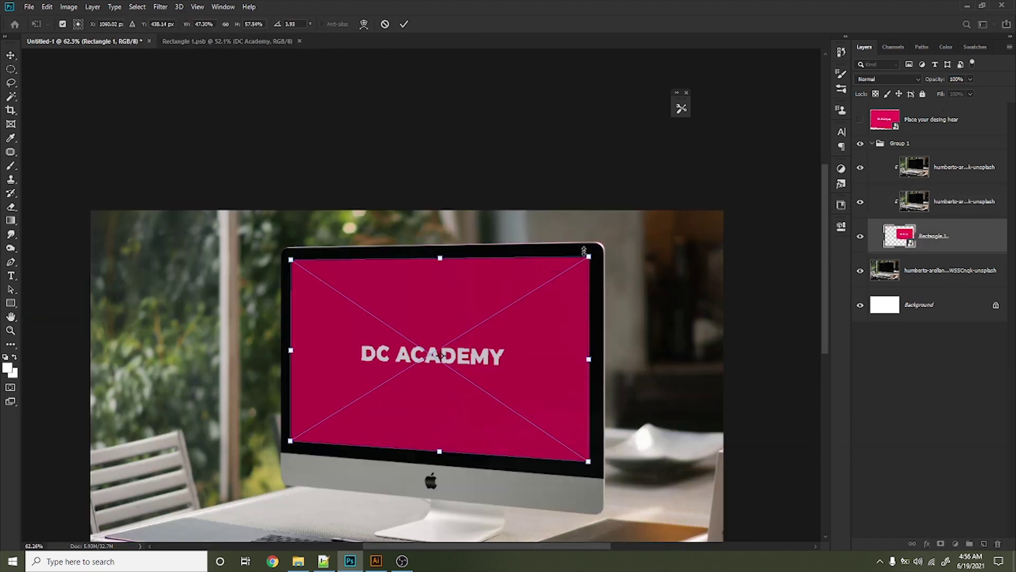
pyautogui.scroll(1, 588, 251)
pyautogui.scroll(1, 593, 257)
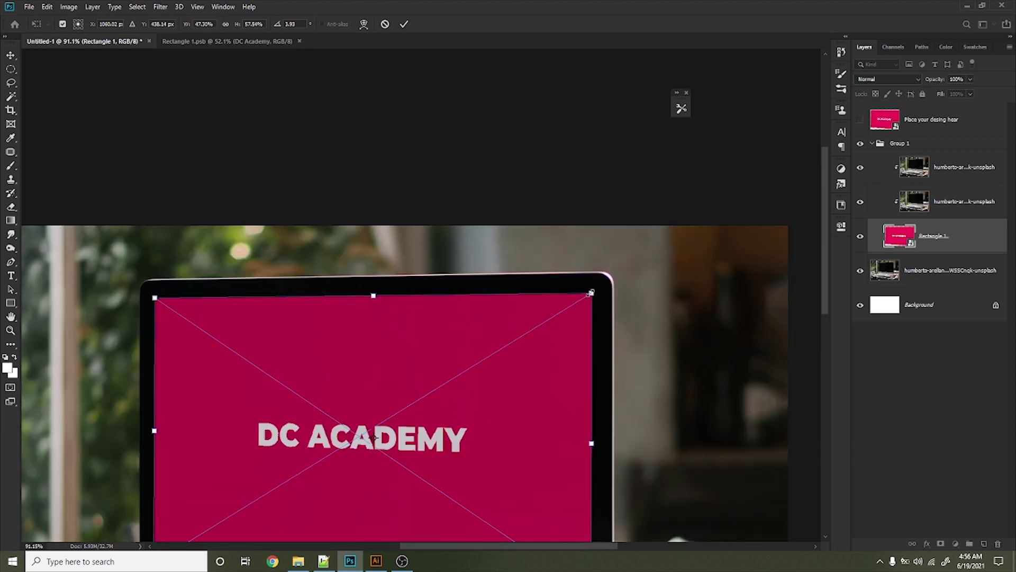
pyautogui.moveTo(591, 292); pyautogui.dragTo(648, 253)
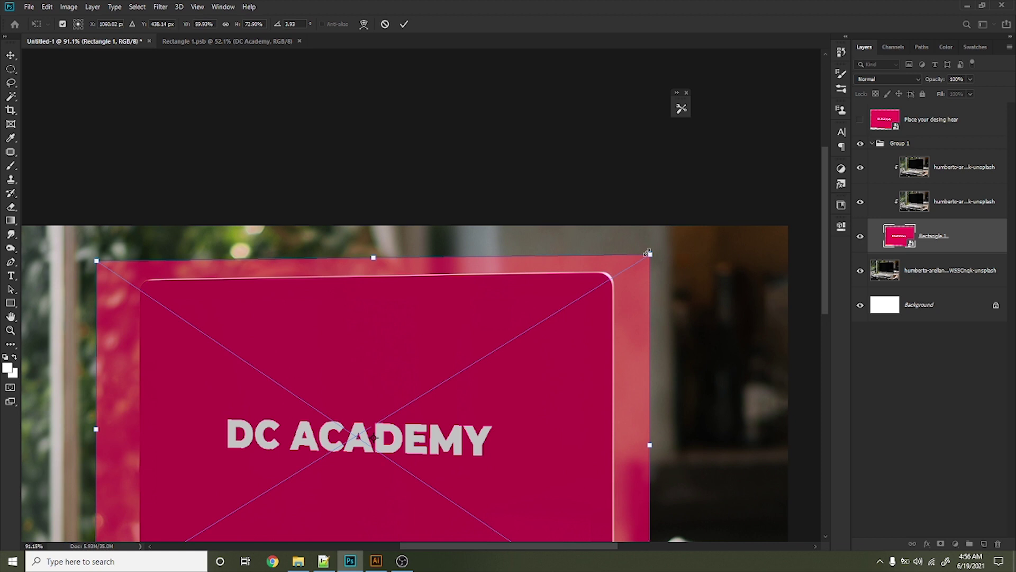
pyautogui.moveTo(649, 253); pyautogui.dragTo(607, 283)
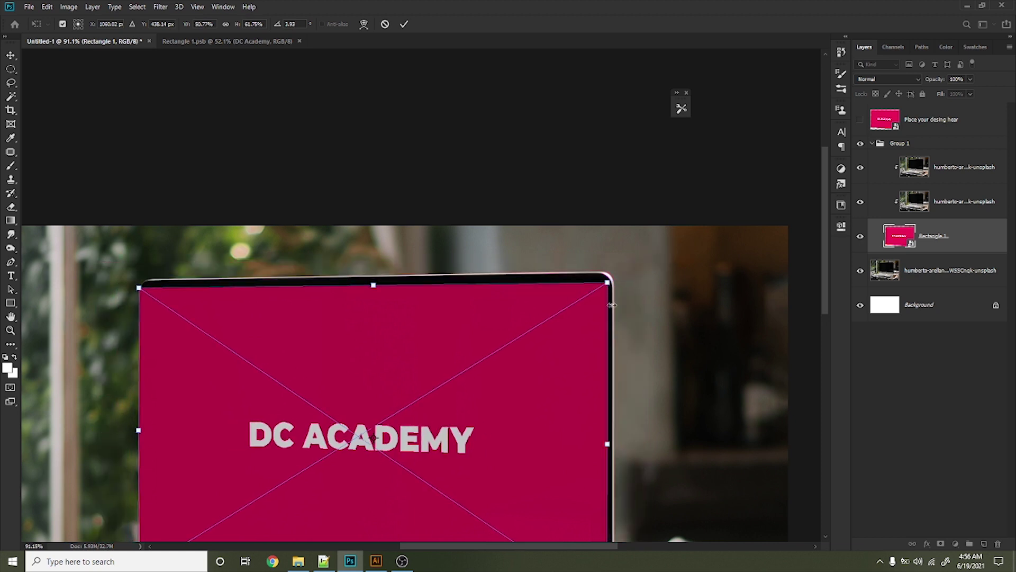
pyautogui.press('Return')
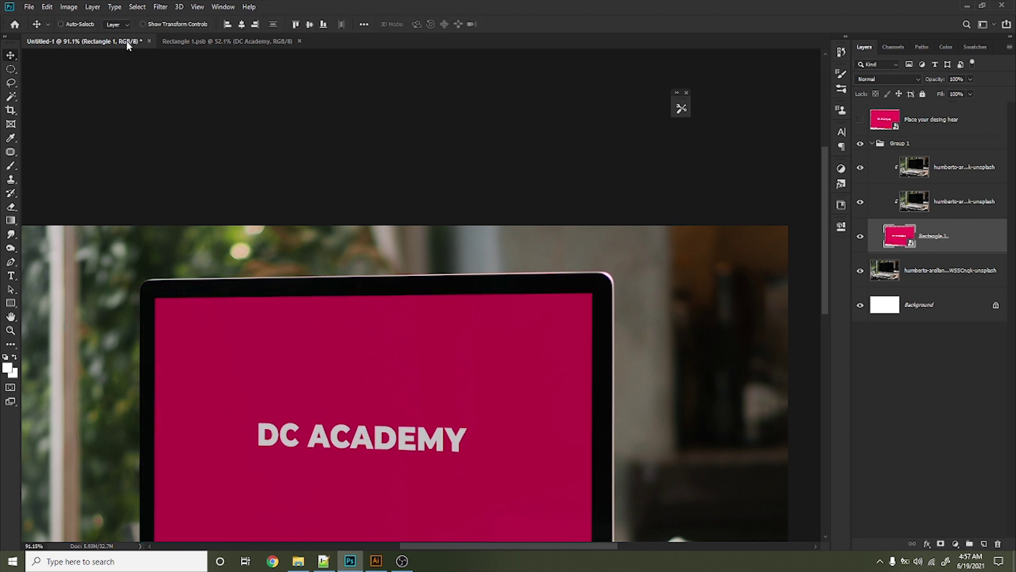